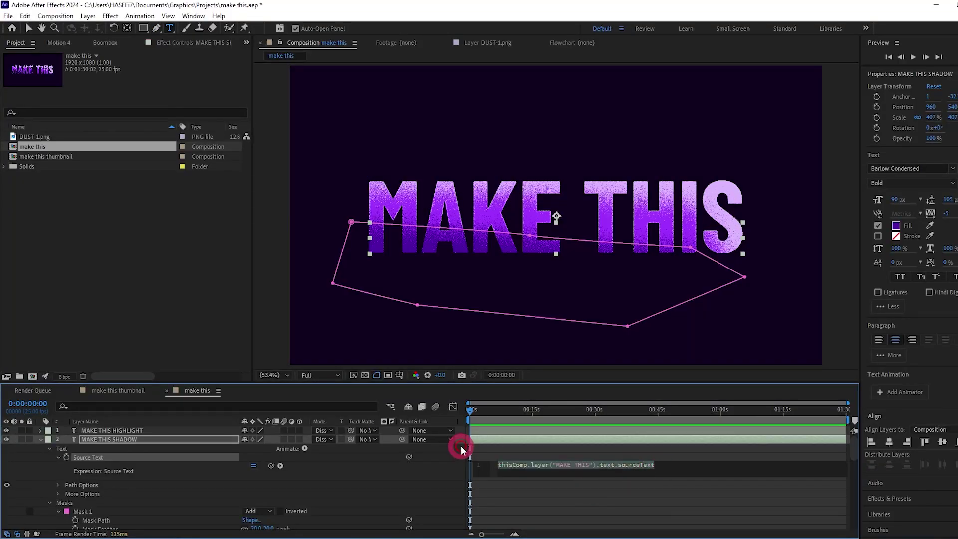
Replace the wording of the base MAKE THIS text layer with new text in the composition view
left_click(530, 224)
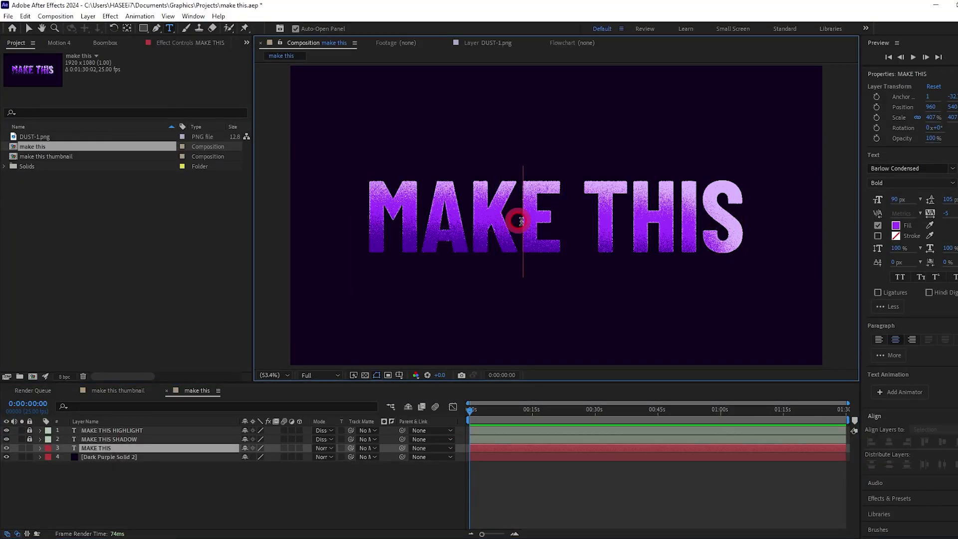
triple_click(534, 226)
type("AWEOMS")
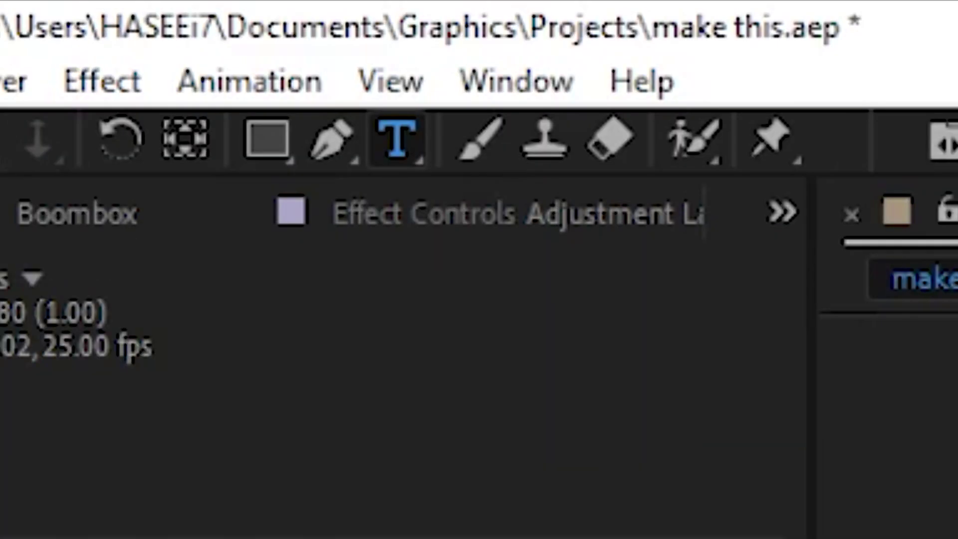
Add a text layer reading "MAKE THIS" to the empty composition
left_click(529, 195)
type("MAKE")
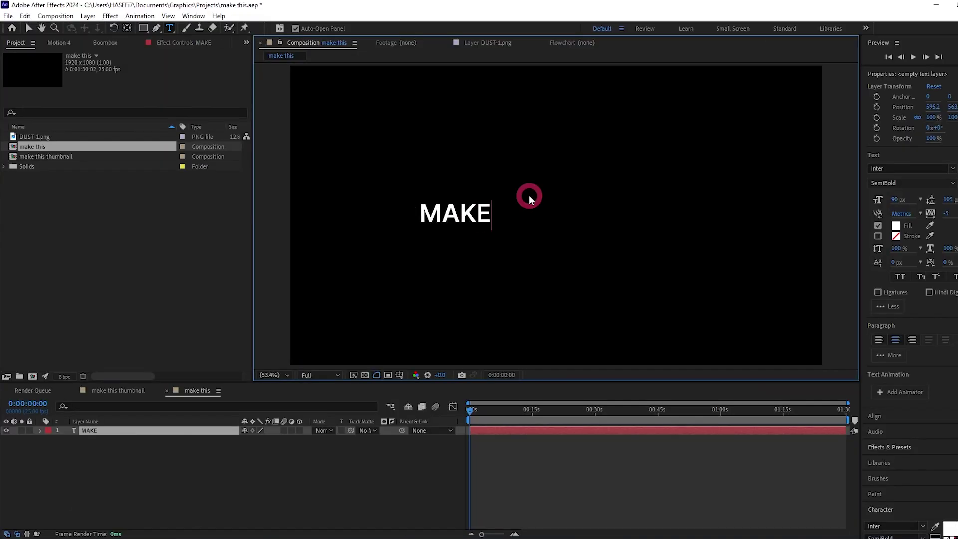
type(" THIS")
key("Escape")
key("v")
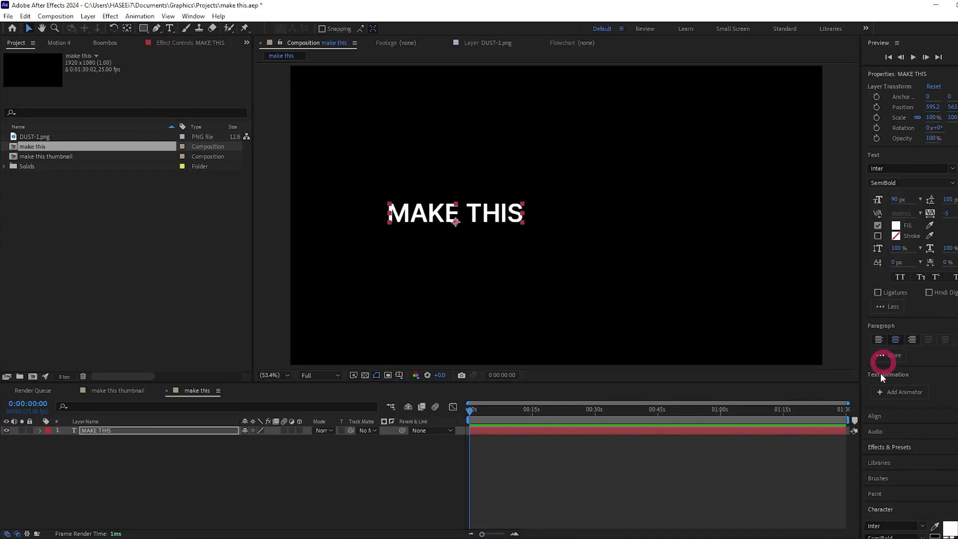
Align the MAKE THIS layer to the composition's horizontal and vertical center and center its anchor point on the text
left_click(884, 415)
left_click(889, 441)
left_click(943, 442)
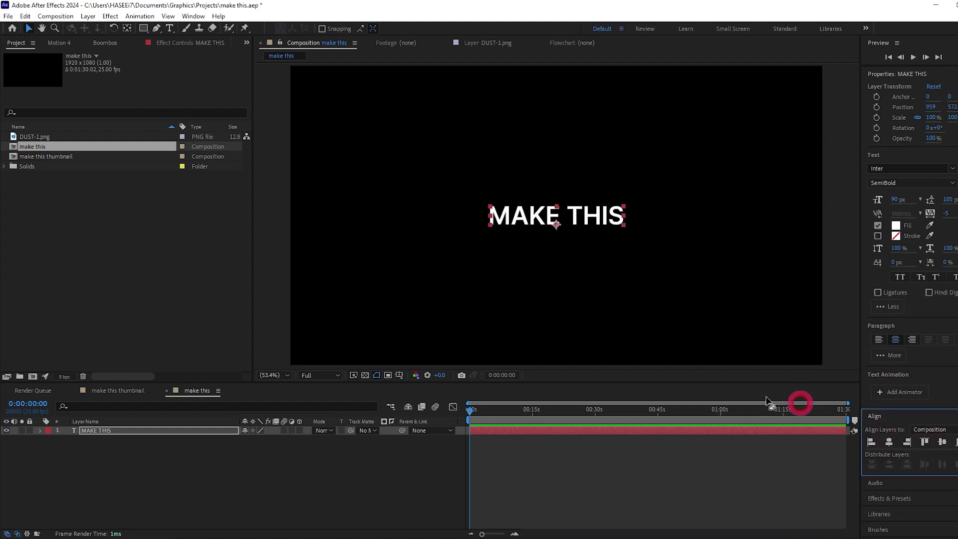
double_click(127, 29)
Scale the MAKE THIS text layer uniformly to 305%
left_click(169, 433)
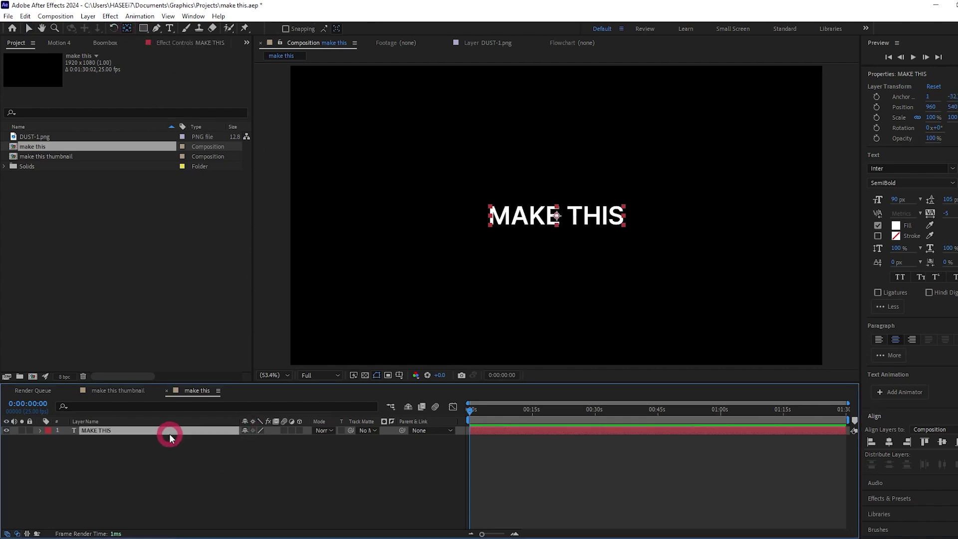
key("s")
left_click_drag(255, 440, 355, 436)
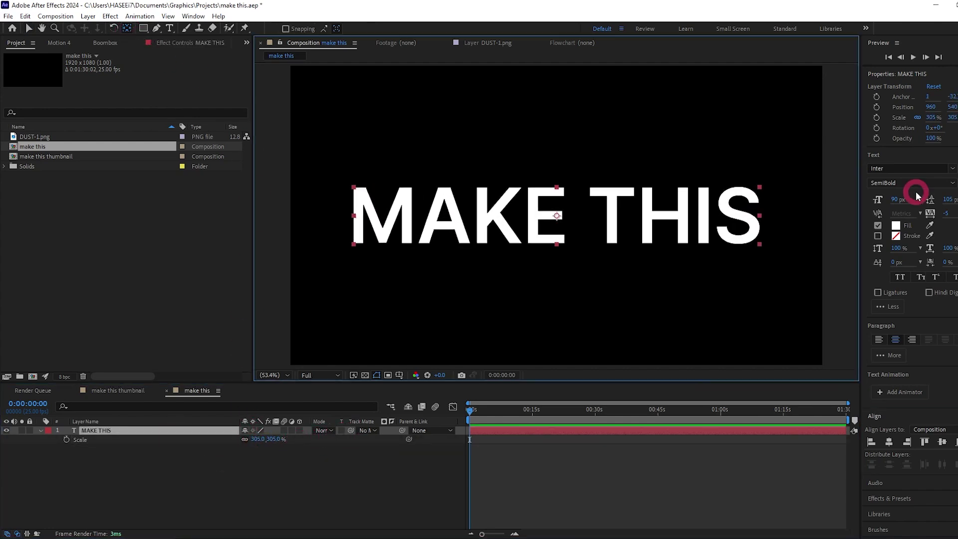
Set the text's font to Barlow Condensed Bold and its fill color to purple 9E35FF
left_click(906, 171)
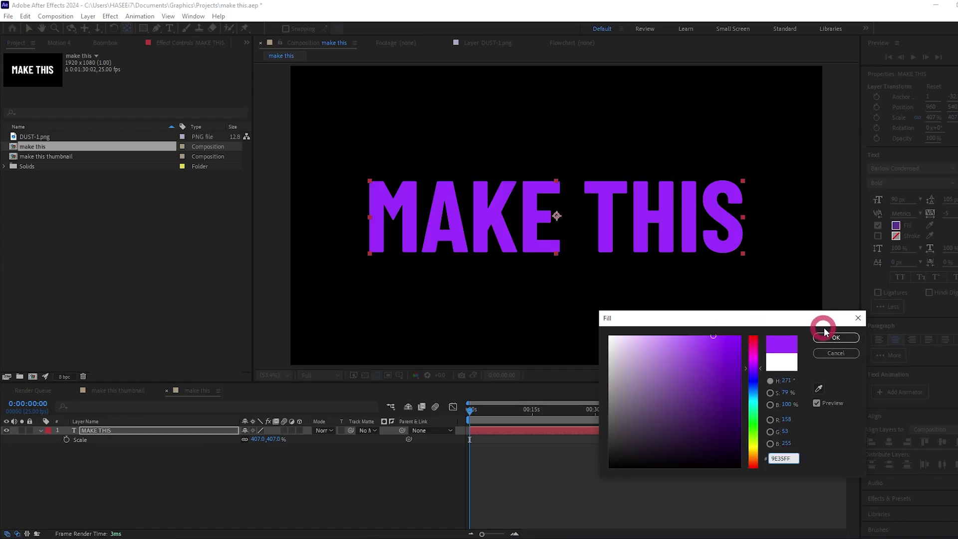
left_click(836, 340)
Duplicate the MAKE THIS layer and rename the copy MAKE THIS HIGHLIGHT
left_click(130, 441)
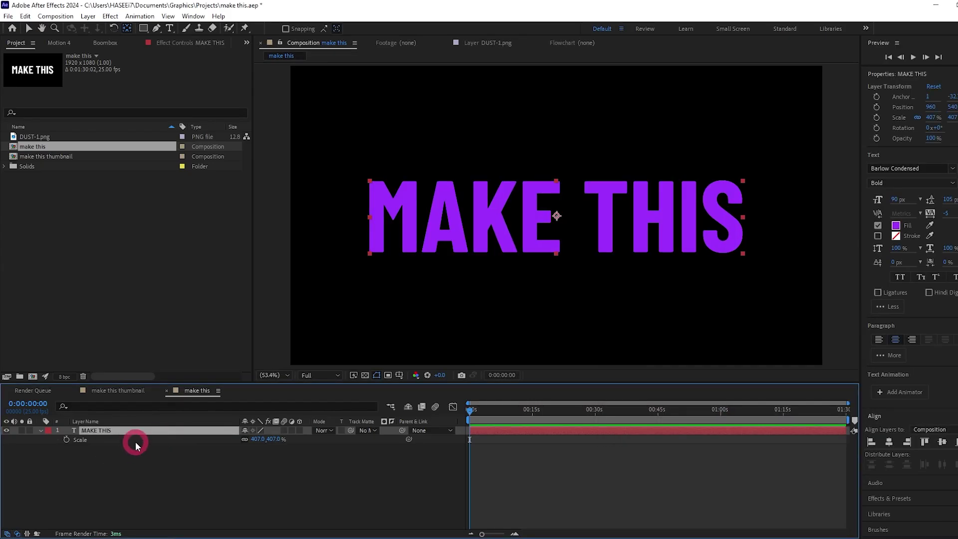
left_click(134, 430)
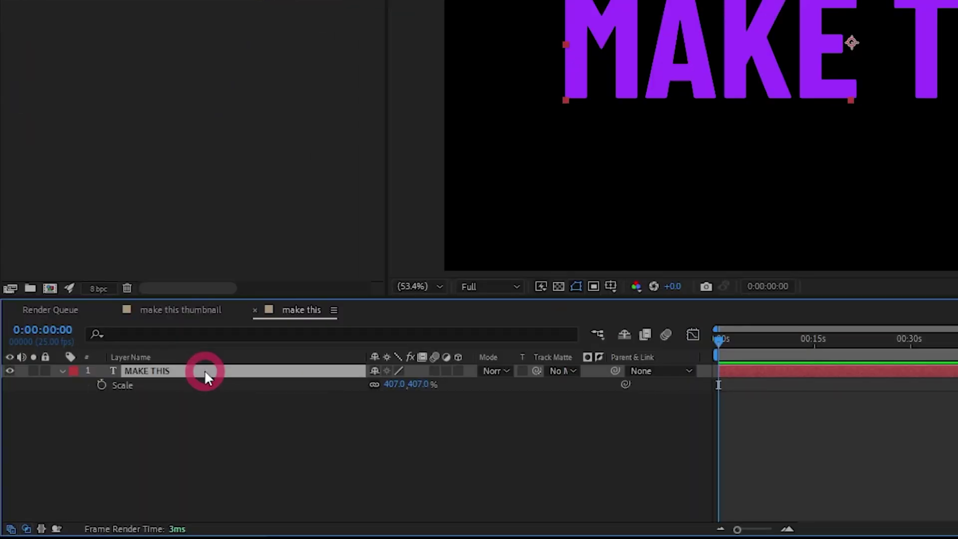
key("ctrl+d")
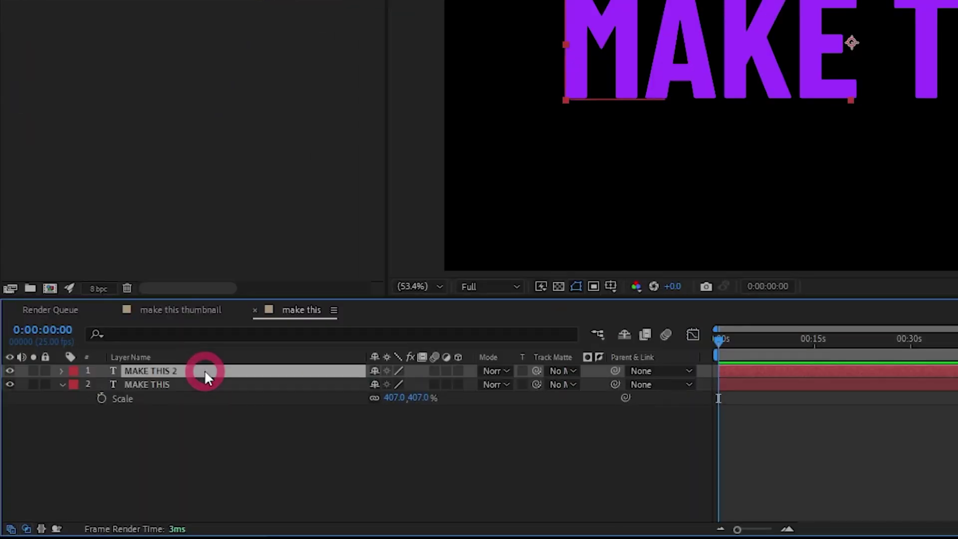
right_click(206, 374)
left_click(295, 325)
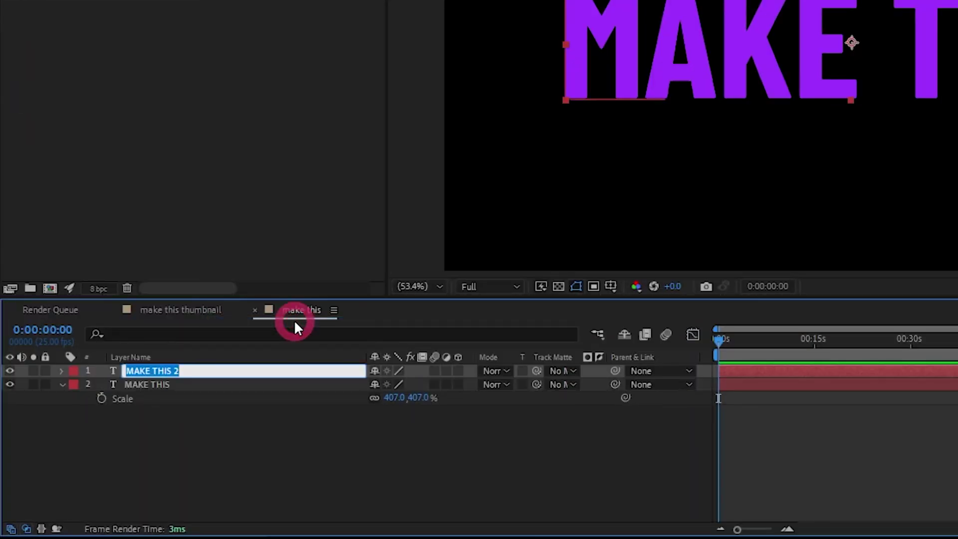
key("Right")
key("BackSpace")
key("BackSpace")
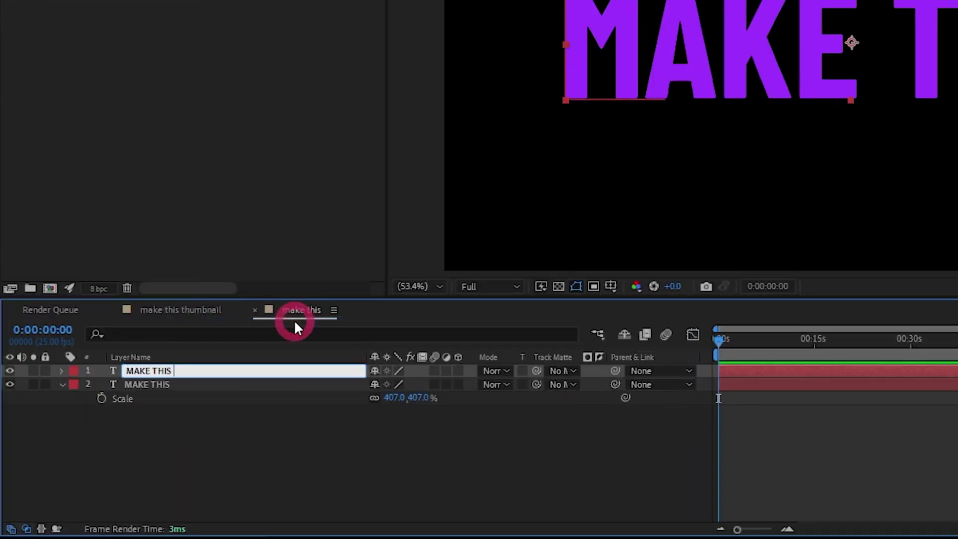
type("HIGHLIGHT")
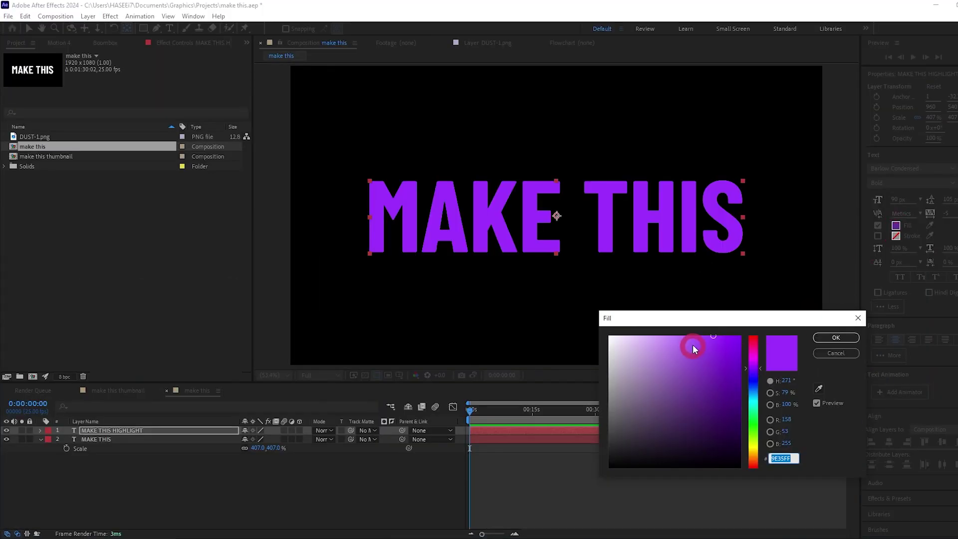
Set the highlight layer's fill color to a light purple, about D9B0FF
left_click_drag(692, 344, 654, 331)
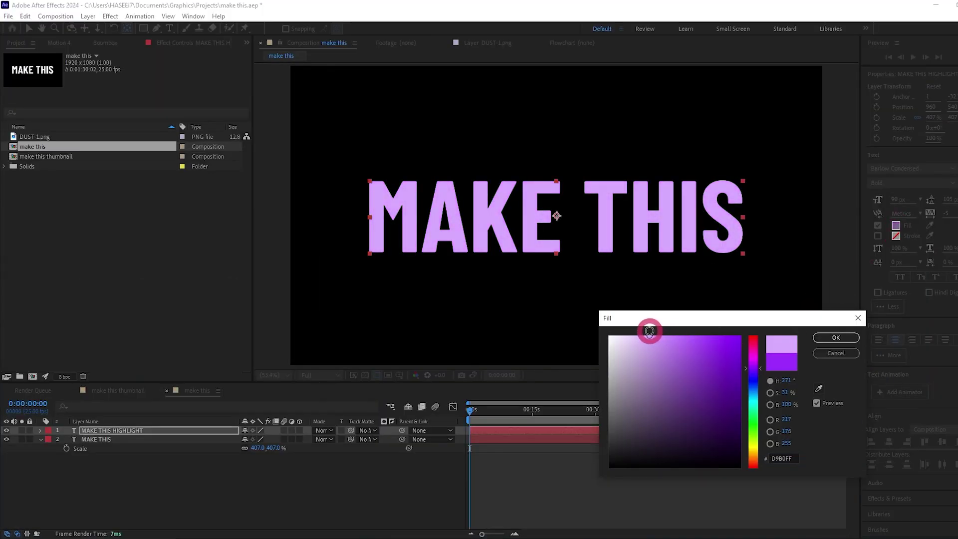
left_click(837, 337)
Draw a closed Pen tool mask on the highlight layer, running above MAKE, curving down through THIS and enclosing the final S's right side
left_click(157, 27)
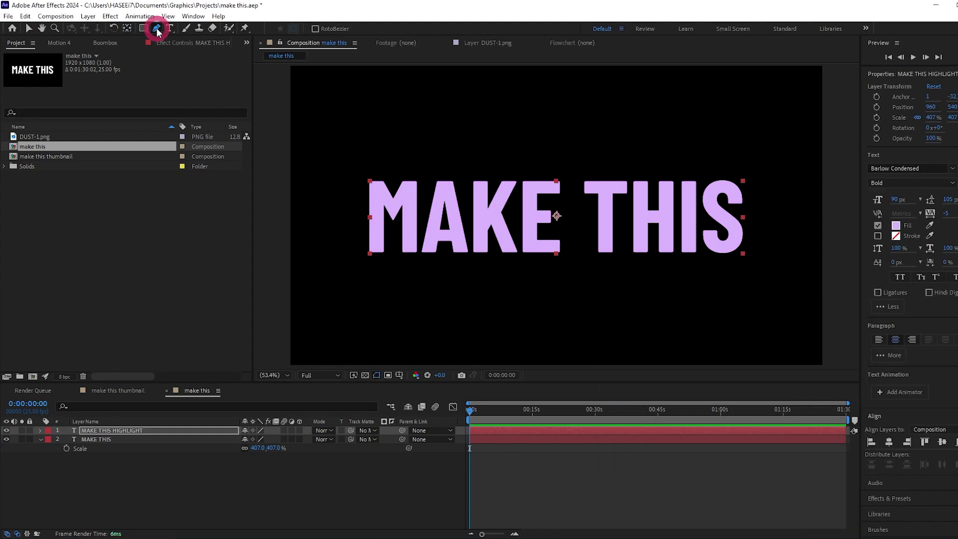
left_click(417, 170)
left_click(549, 171)
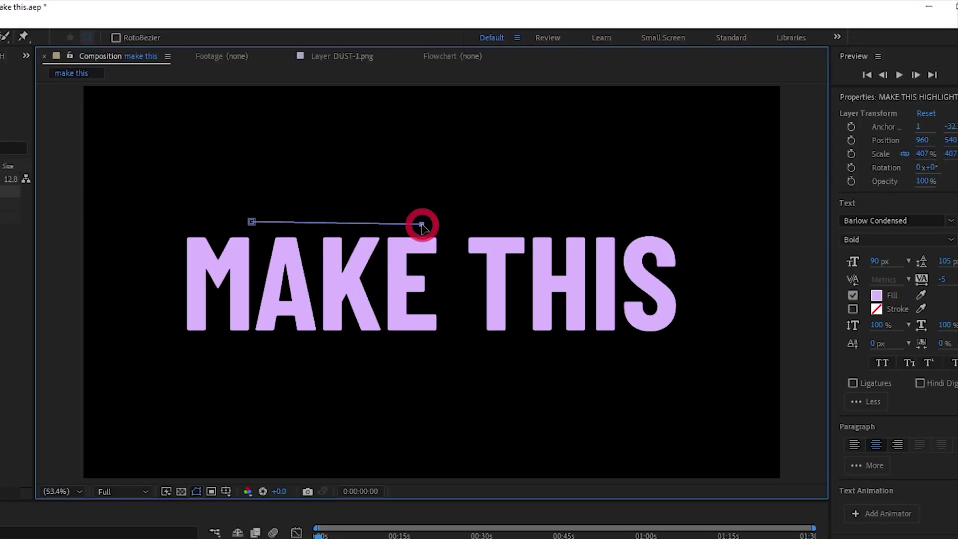
left_click_drag(471, 226, 507, 236)
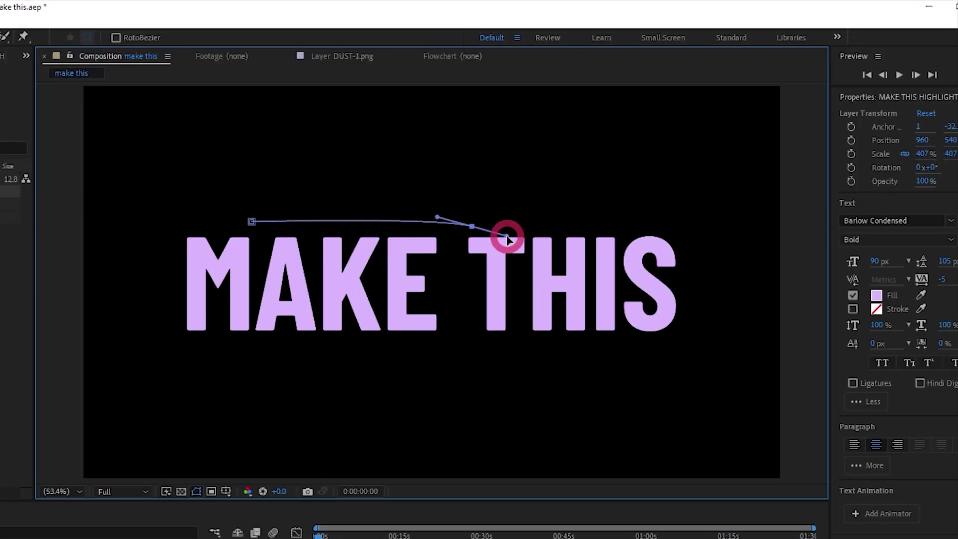
left_click_drag(569, 262, 640, 306)
left_click(661, 344)
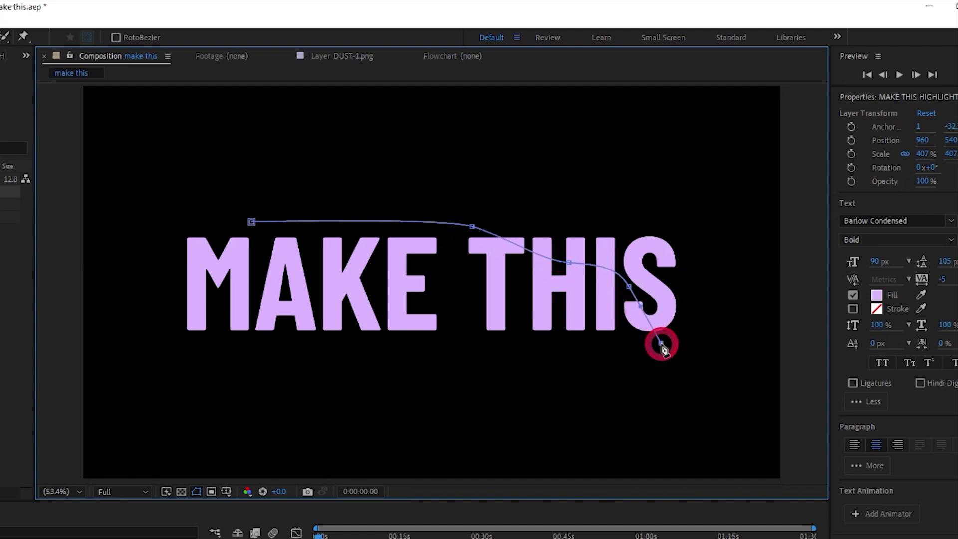
left_click(719, 331)
left_click(729, 195)
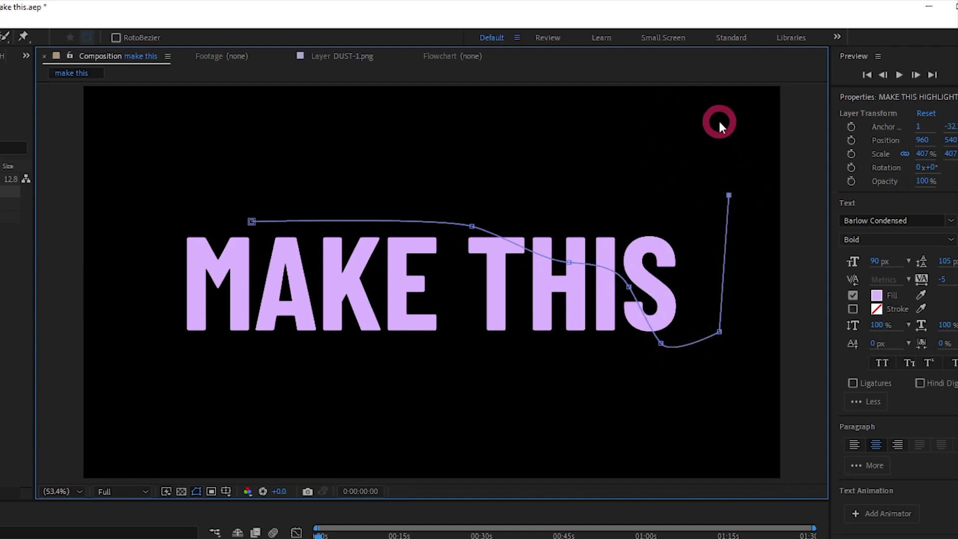
left_click(549, 184)
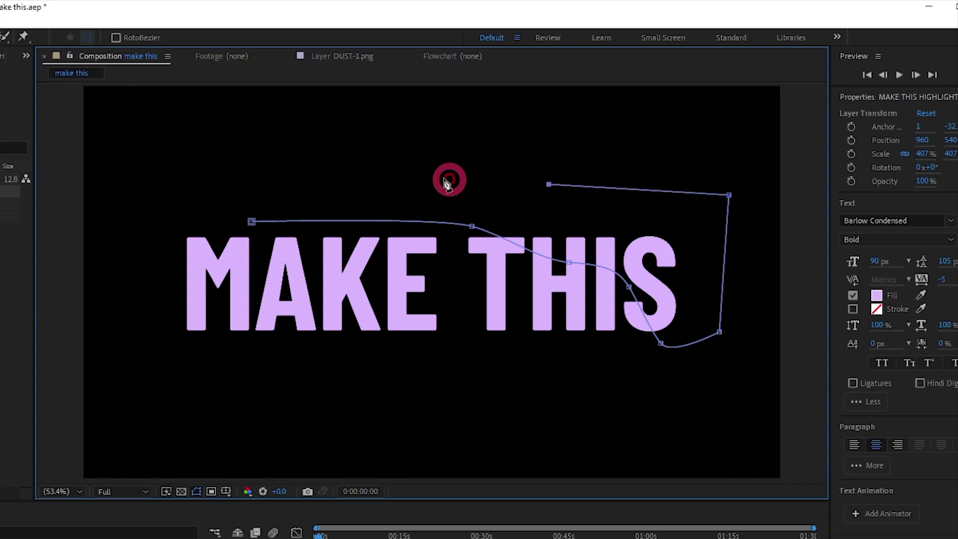
left_click(346, 188)
left_click(253, 224)
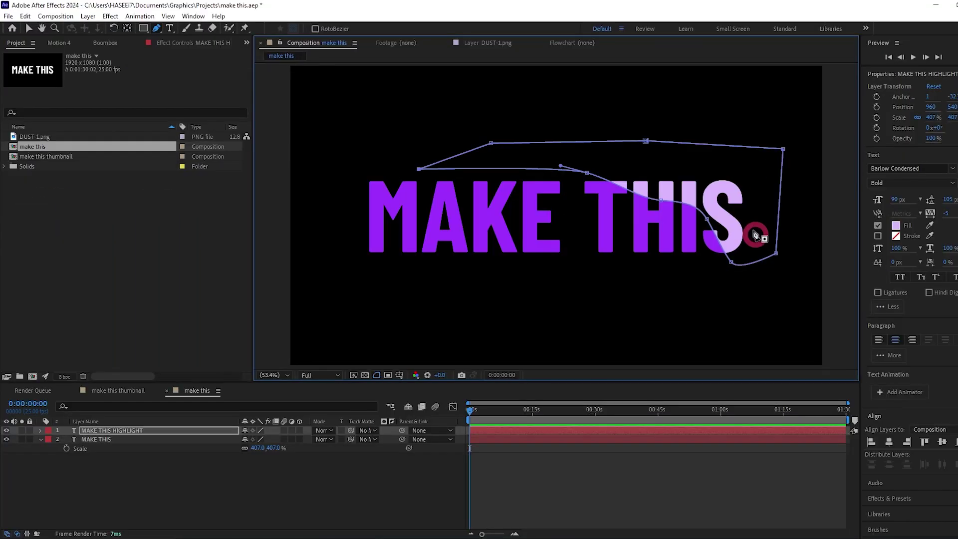
Reshape the highlight mask's left side and lower edge so it covers the upper part of the letters in MAKE
left_click(424, 234)
left_click_drag(551, 177, 538, 180)
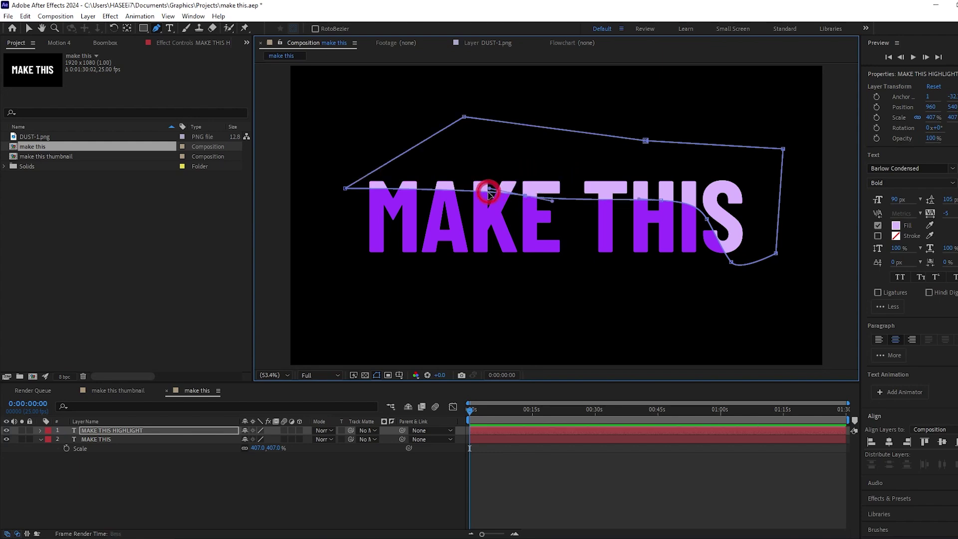
left_click_drag(489, 191, 526, 193)
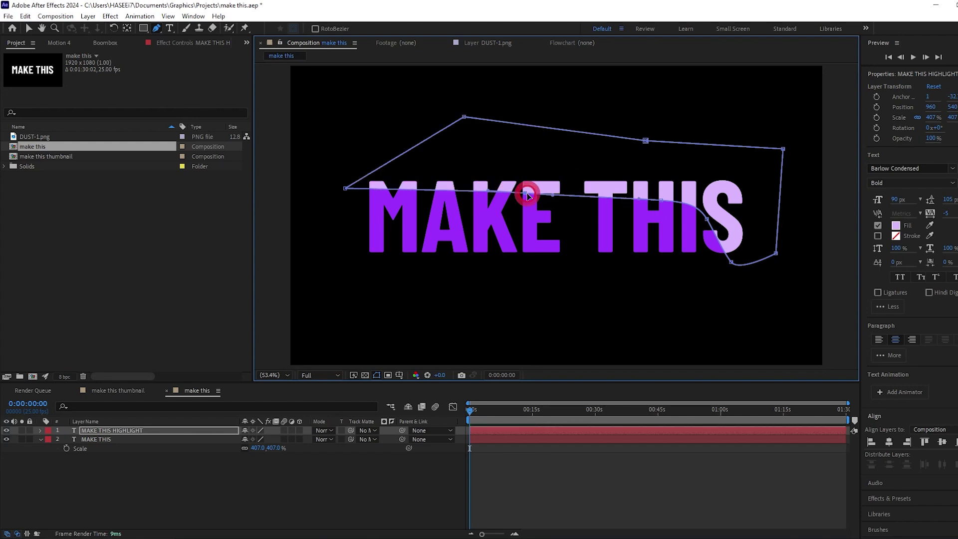
Set the MAKE THIS HIGHLIGHT layer's blending mode to Dissolve
left_click(180, 434)
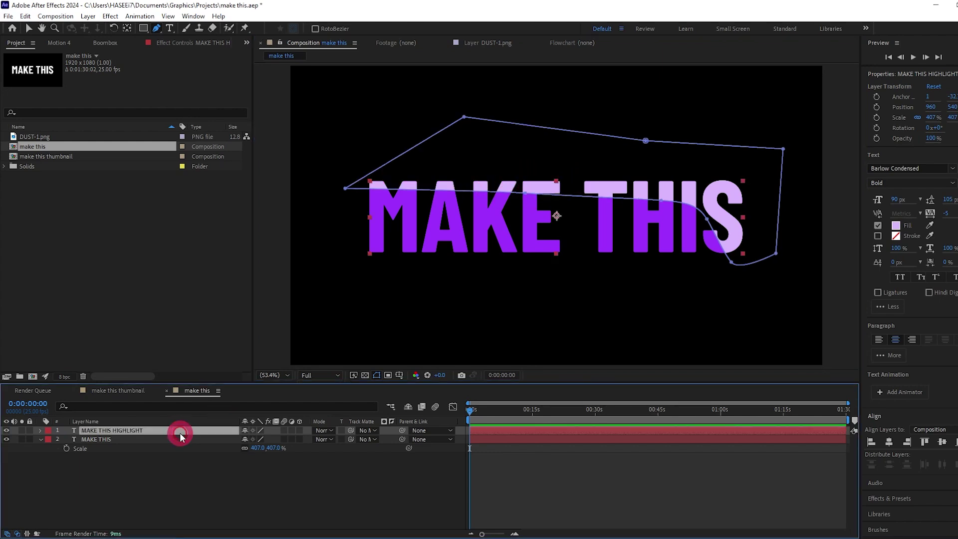
left_click(315, 431)
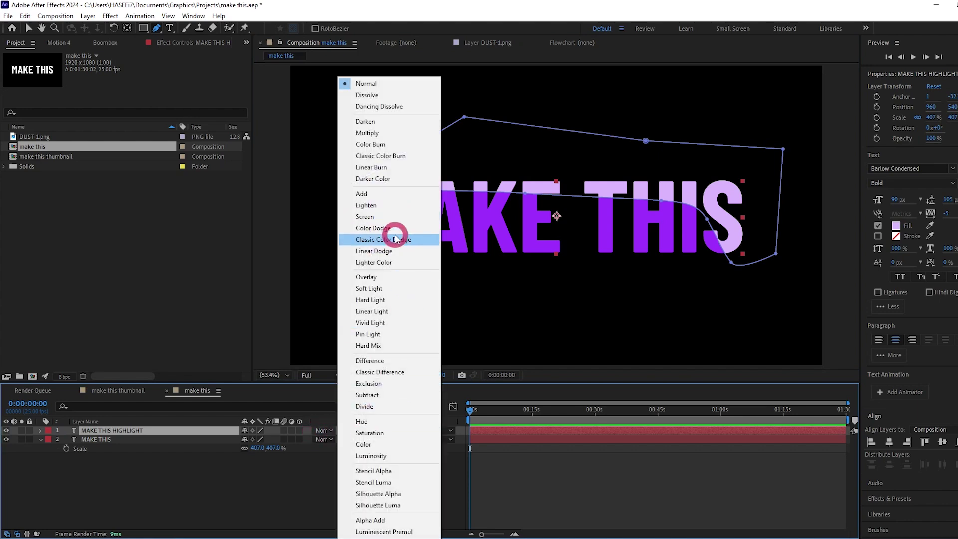
left_click(370, 95)
Set the mask feather of Mask 1 on the highlight layer to 20 pixels and collapse the layer's properties
left_click(56, 430)
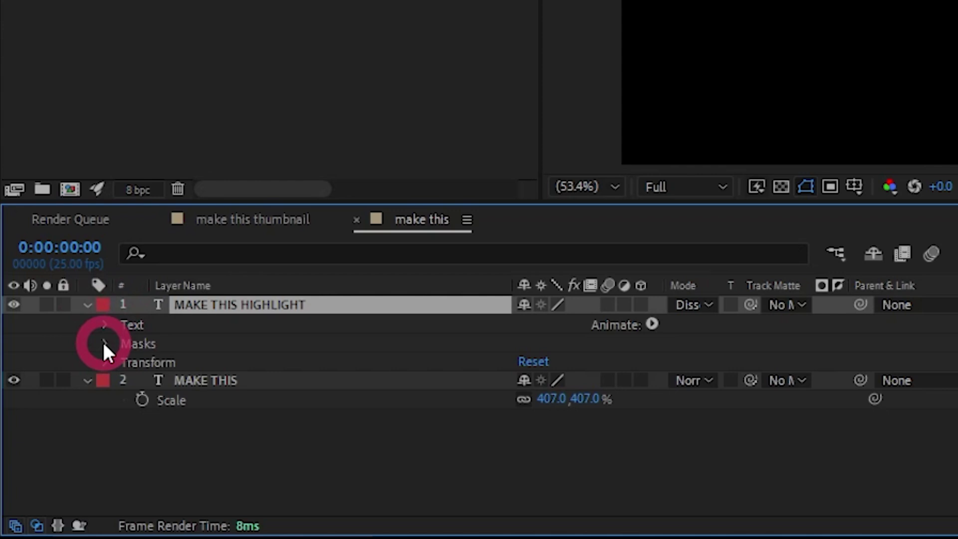
left_click(49, 450)
left_click(123, 361)
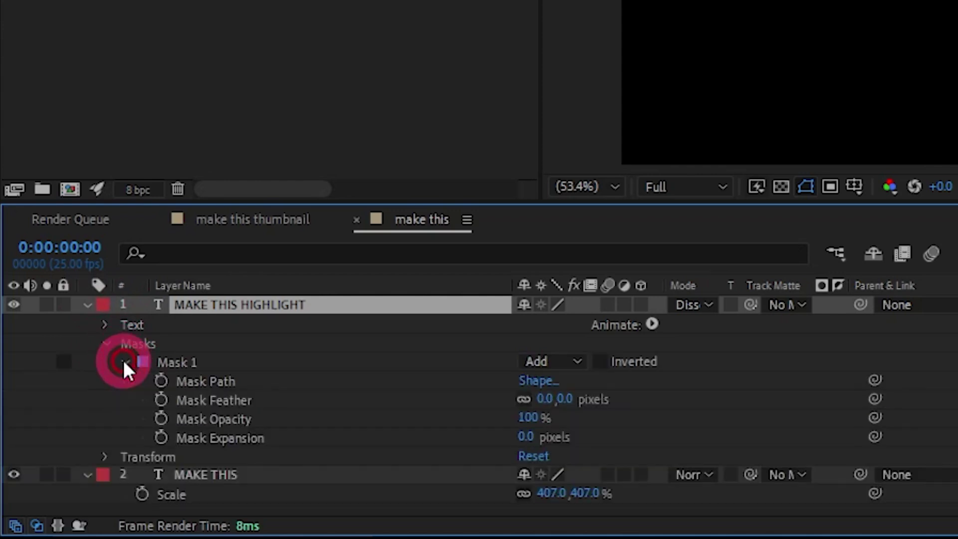
left_click_drag(544, 404, 575, 398)
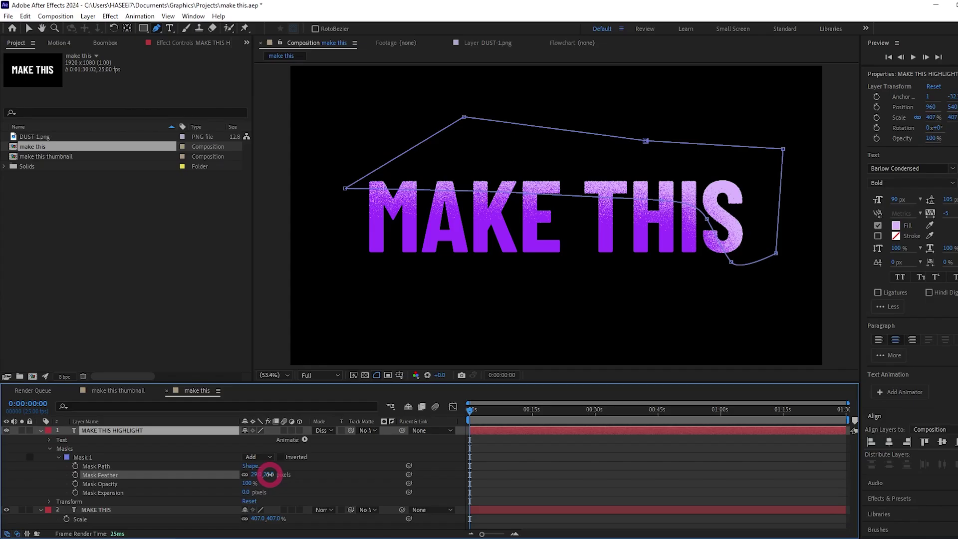
left_click_drag(269, 474, 244, 476)
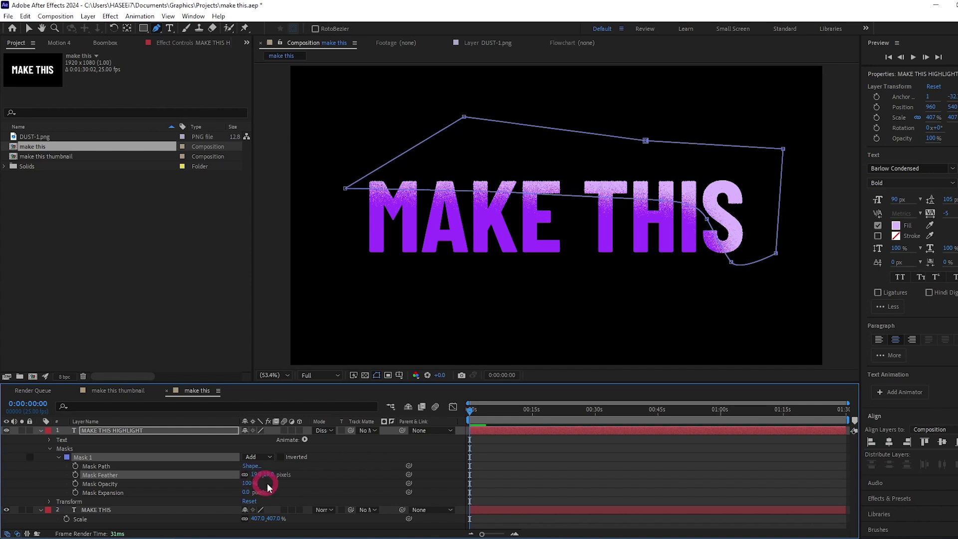
left_click(258, 475)
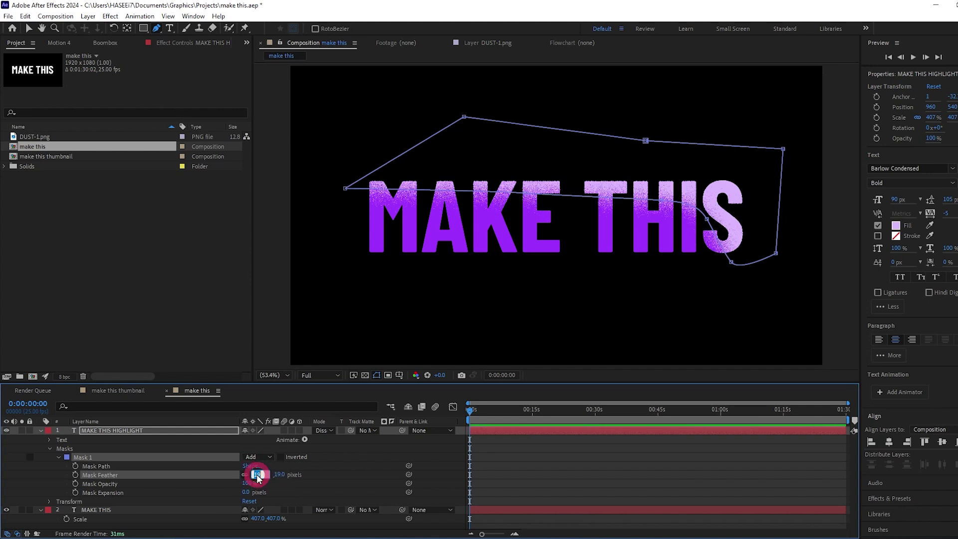
type("20")
left_click(69, 433)
left_click(41, 431)
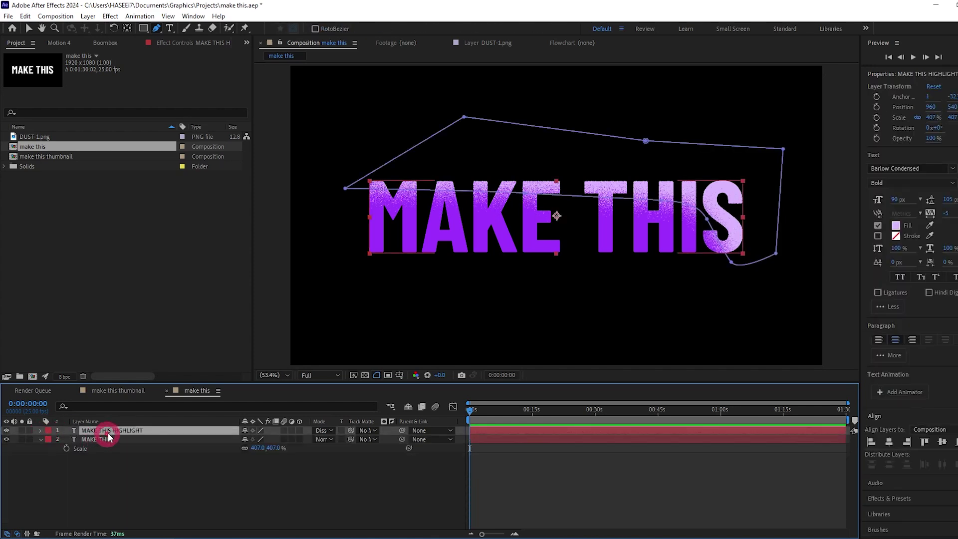
Duplicate the base MAKE THIS layer, move the copy below it, and rename it MAKE THIS SHADOW
left_click(107, 439)
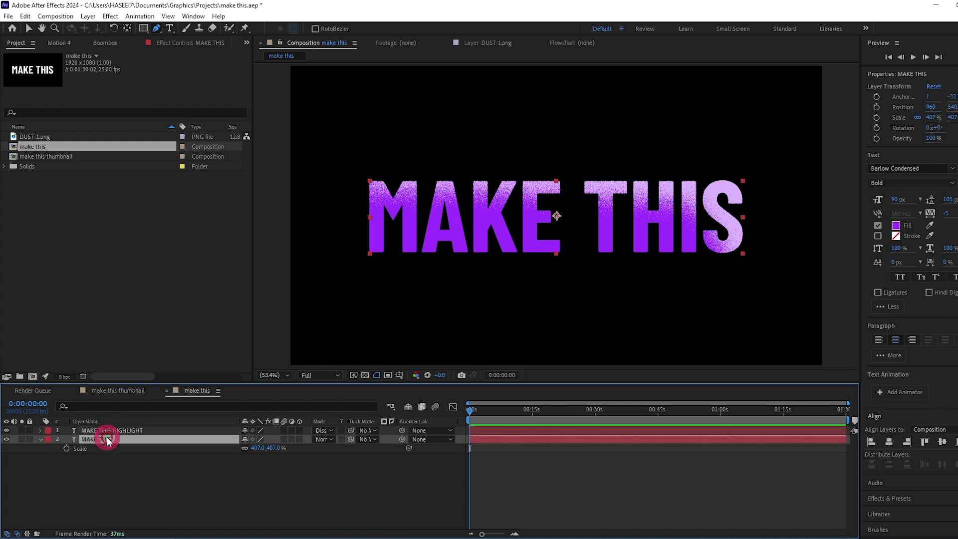
key("ctrl+d")
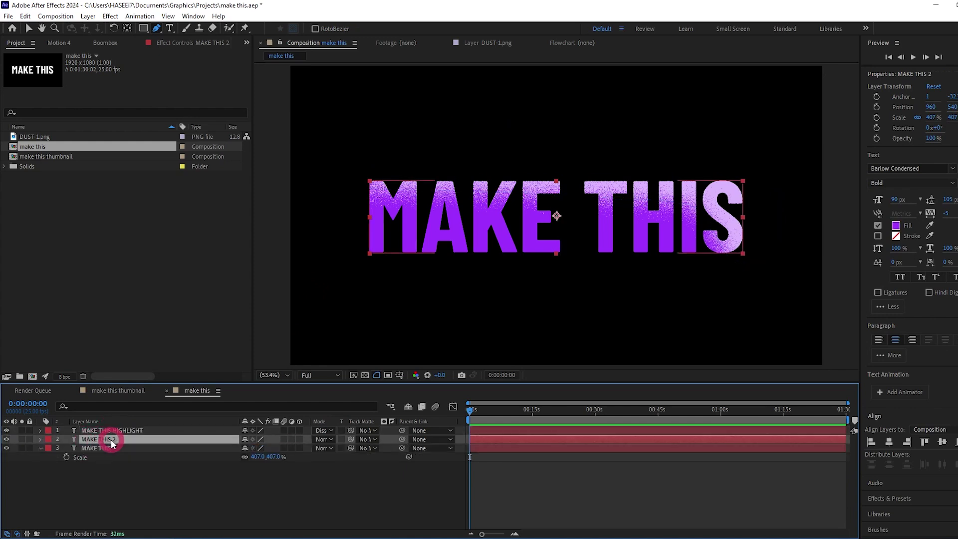
key("ctrl+bracketleft")
right_click(112, 455)
left_click(140, 425)
type("MAKE THIS SHADOW")
Draw a closed Pen-tool mask on the MAKE THIS SHADOW layer, covering the lower part of the letters from the M to the I
left_click(154, 29)
left_click(376, 228)
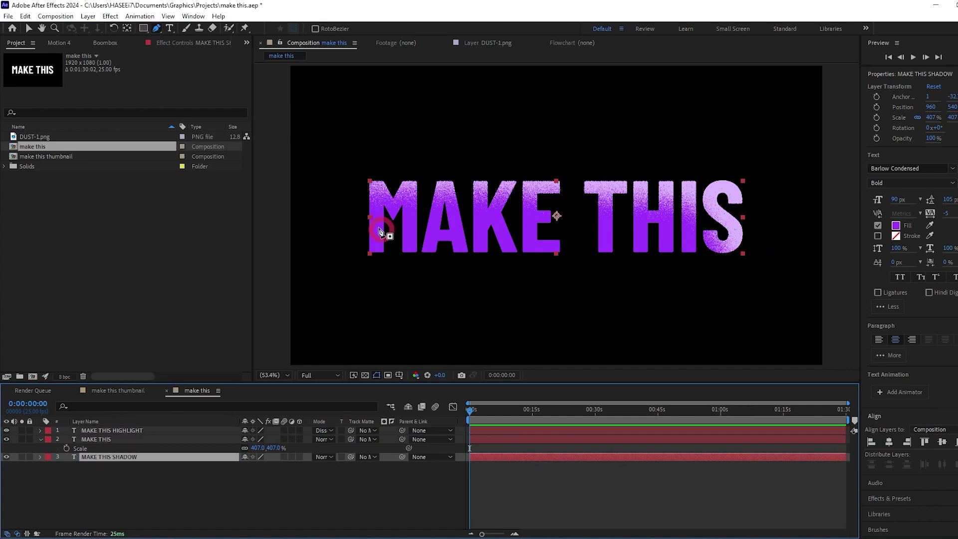
left_click(349, 225)
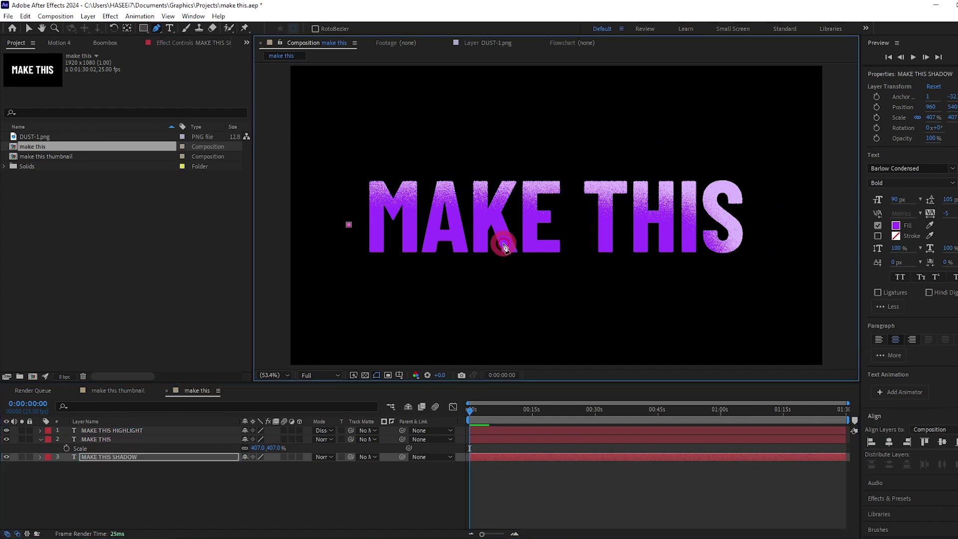
left_click_drag(512, 232, 543, 237)
left_click(649, 248)
left_click(688, 276)
left_click(628, 328)
left_click(418, 305)
left_click(333, 284)
left_click(349, 225)
left_click(154, 460)
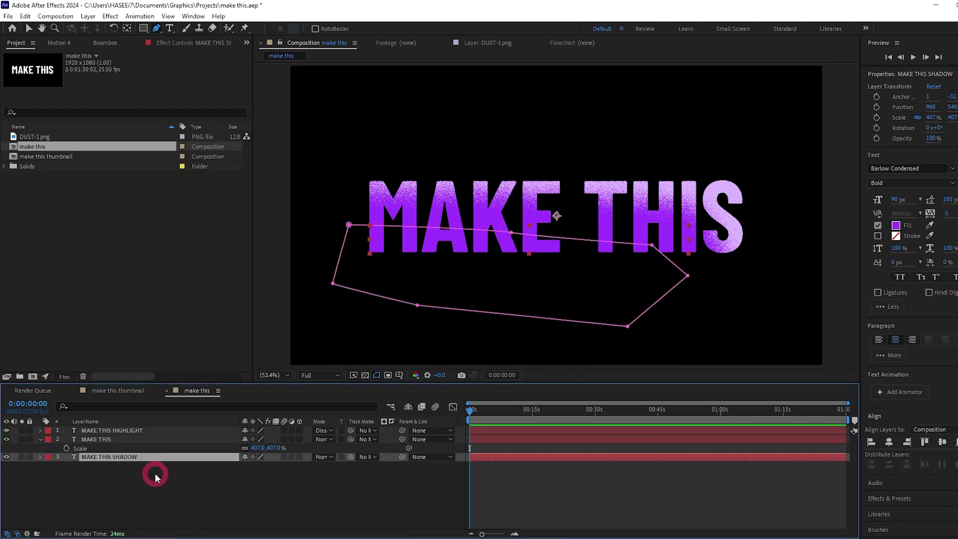
left_click(155, 475)
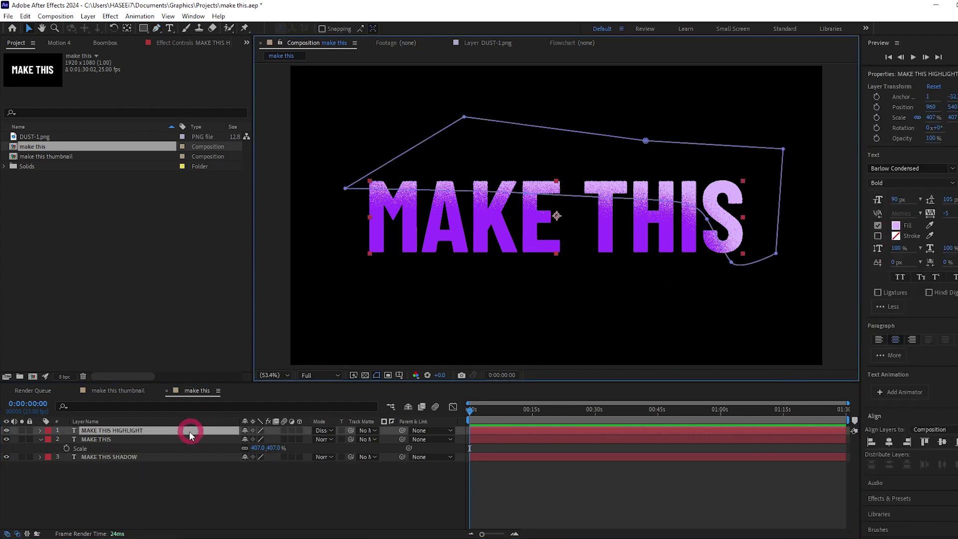
Copy the hex code of the base MAKE THIS layer's purple fill colour and deselect all layers
left_click(225, 440)
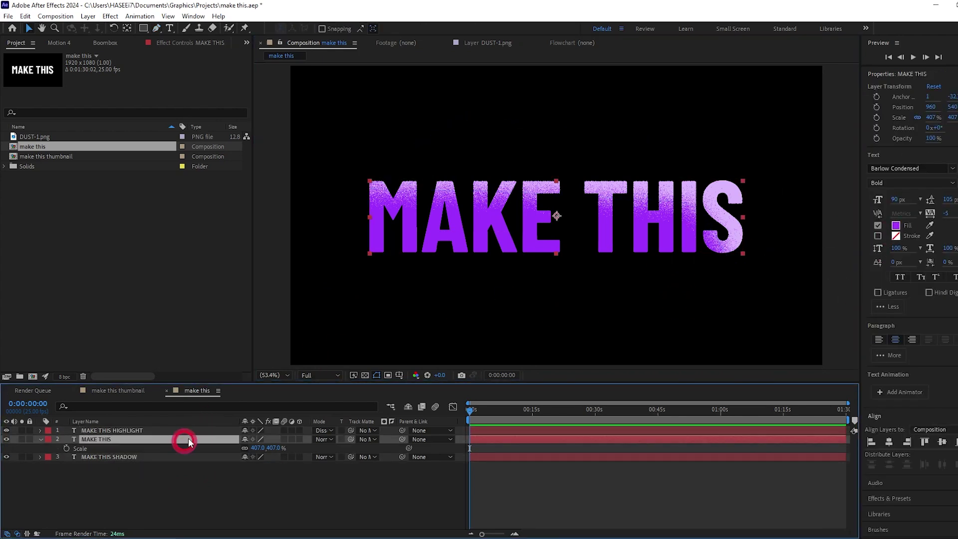
left_click(896, 226)
key("ctrl+c")
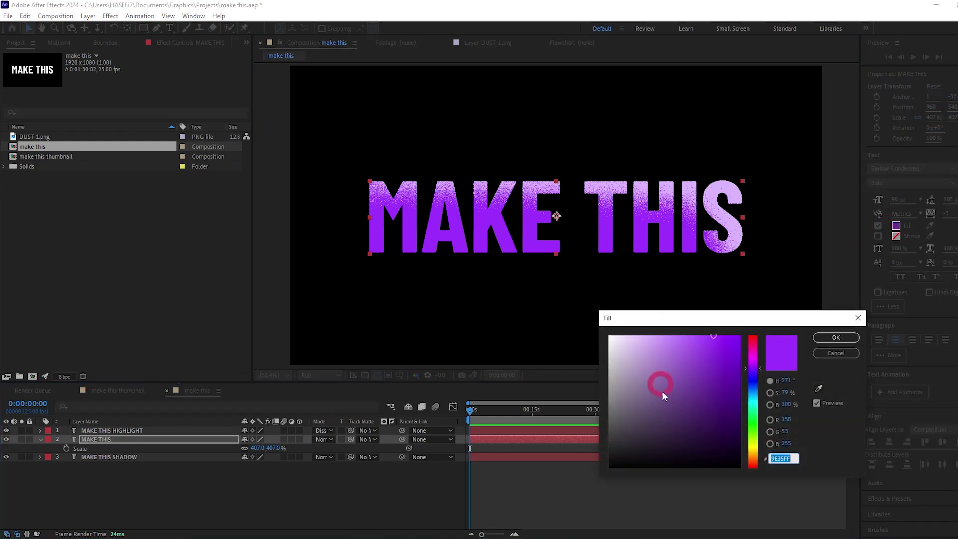
left_click(836, 338)
left_click(230, 480)
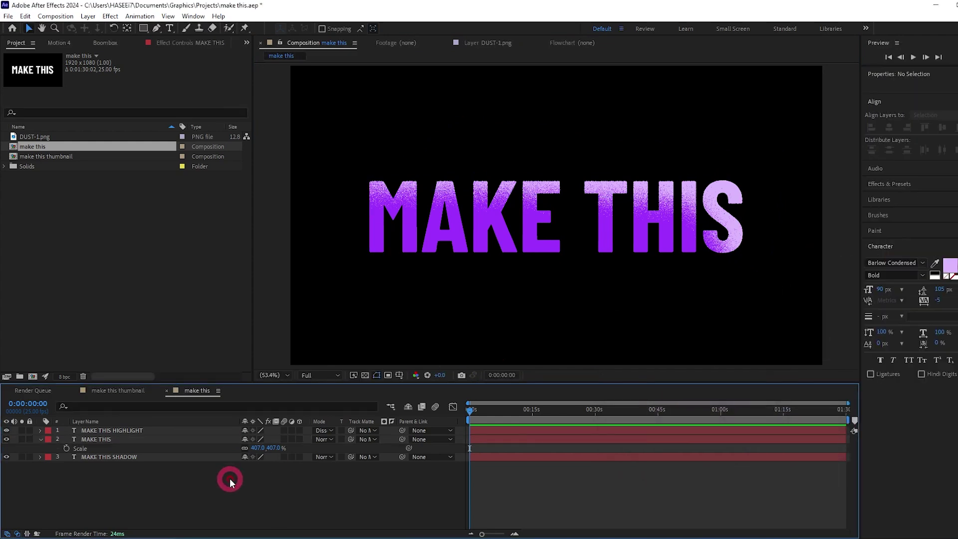
Create a 1920 x 1080 background solid beneath the text layers, darkening the copied purple to 10001F
key("ctrl+y")
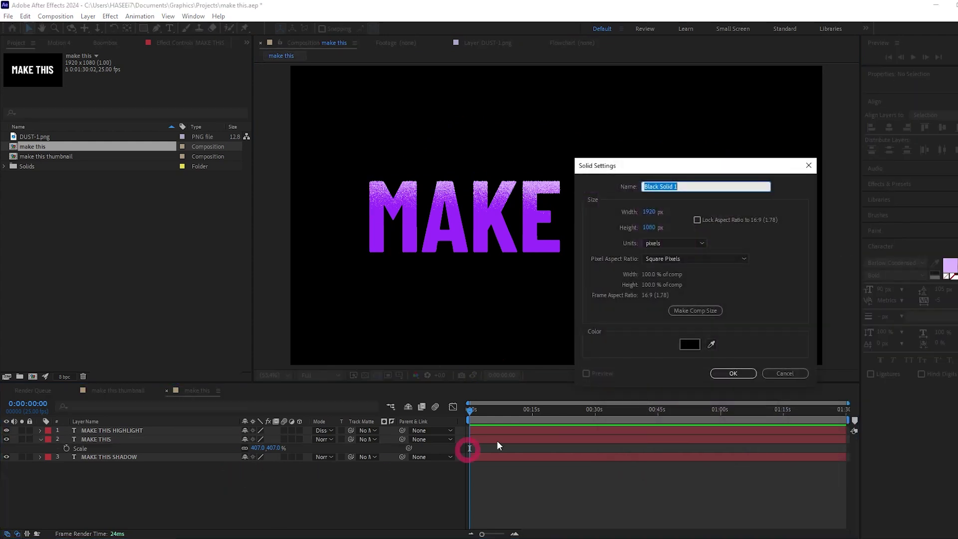
left_click(690, 344)
key("ctrl+v")
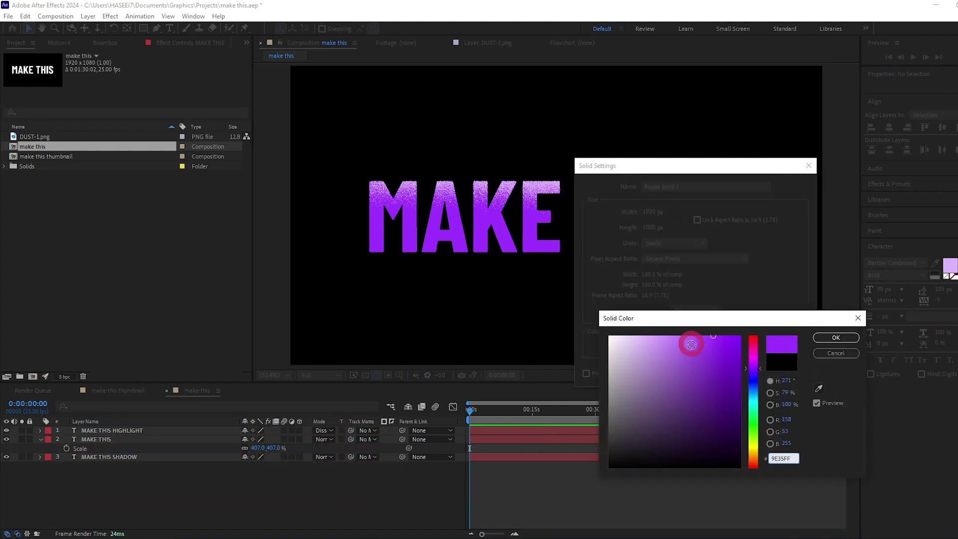
mouse_move(733, 391)
left_mouse_down()
mouse_move(741, 421)
mouse_move(675, 374)
mouse_move(744, 456)
left_mouse_up()
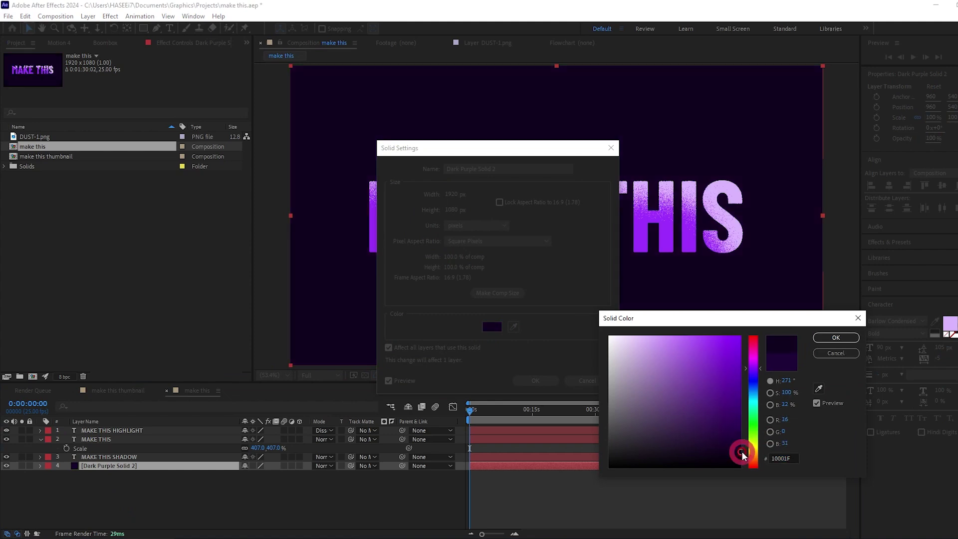
left_click(857, 340)
left_click(534, 380)
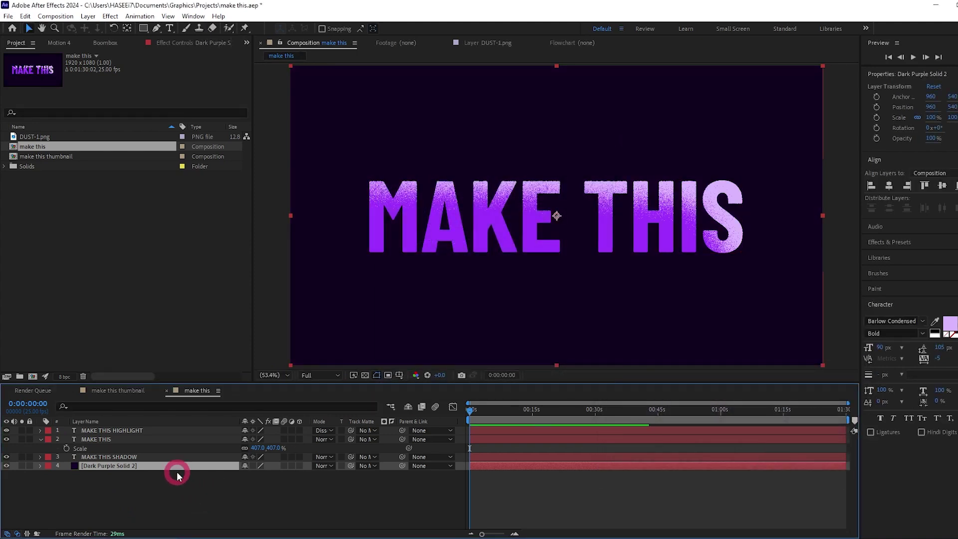
Copy the hex code 10001F from the dark purple solid's colour settings and leave the solid as it is
key("ctrl+shift+y")
left_click(502, 326)
left_click(779, 462)
key("ctrl+c")
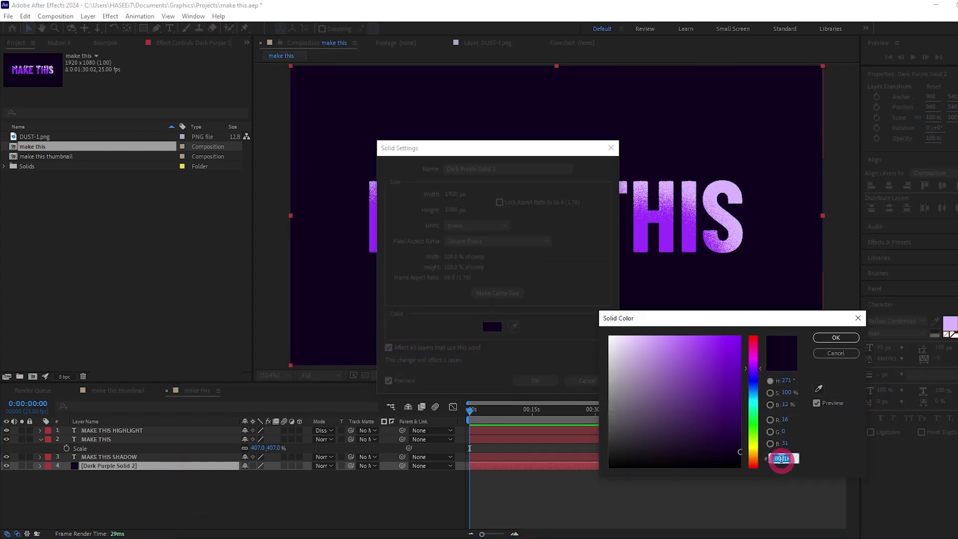
left_click(837, 356)
left_click(576, 384)
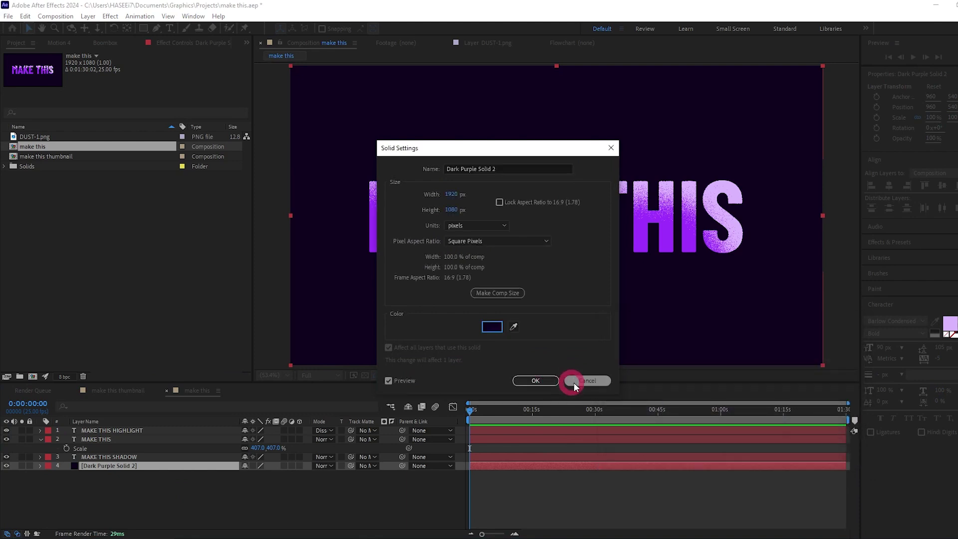
Set the MAKE THIS SHADOW layer's fill to 10001F and move the layer above the base MAKE THIS layer
left_click(129, 457)
left_click(876, 250)
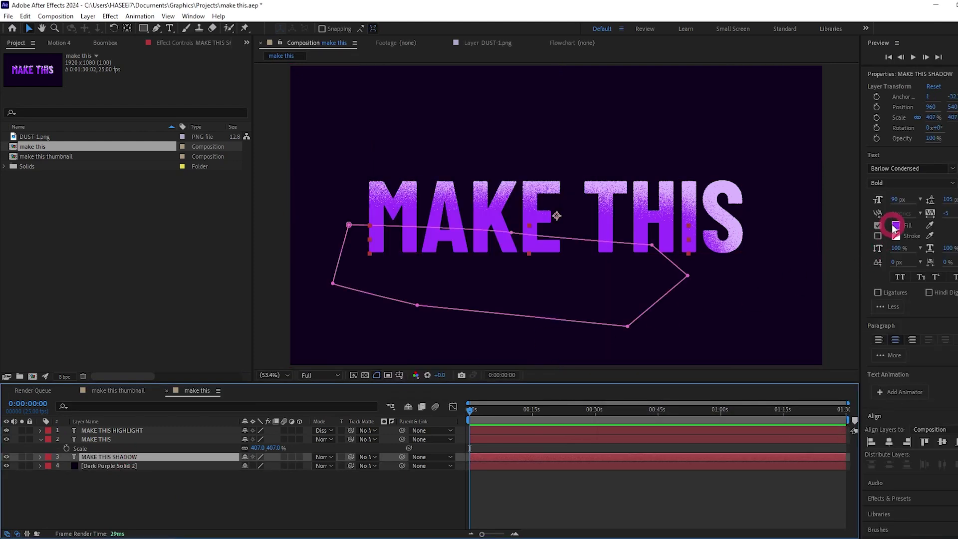
left_click(895, 229)
key("ctrl+v")
left_click(830, 347)
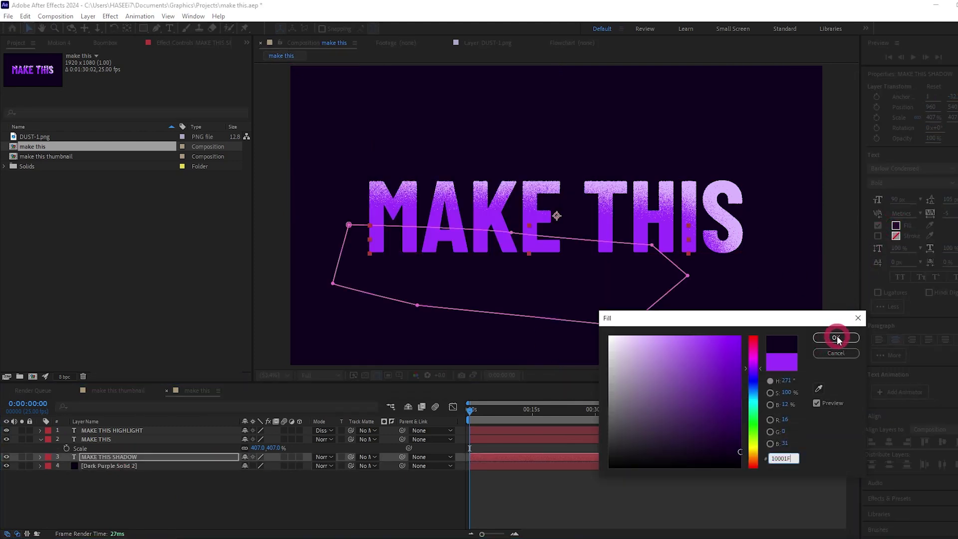
left_click_drag(119, 457, 124, 438)
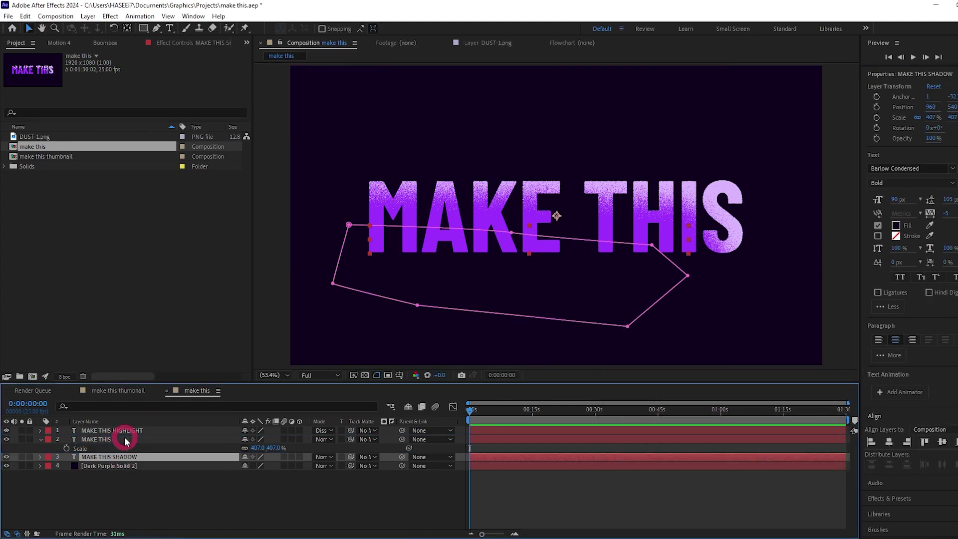
Set the mask feather of Mask 1 on the MAKE THIS SHADOW layer to 20 pixels
left_click(41, 439)
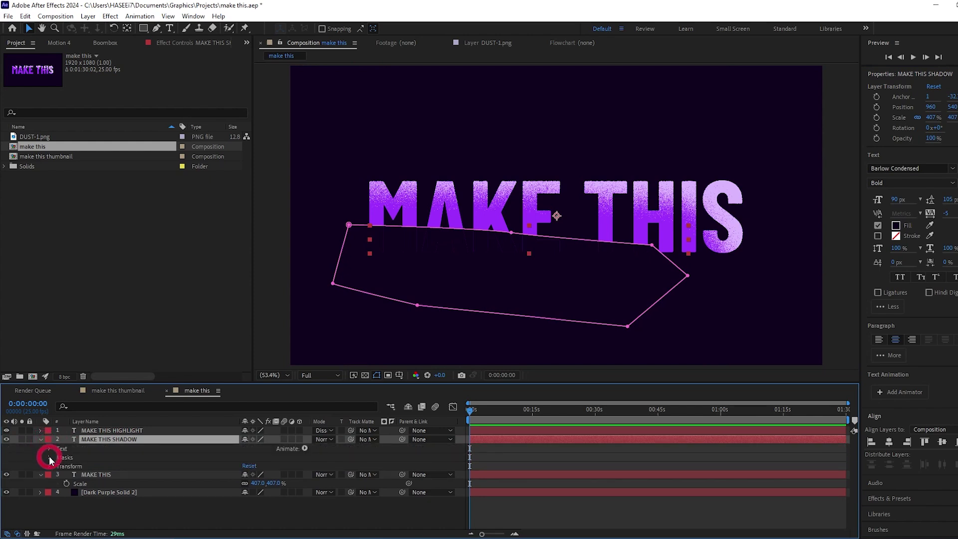
left_click(49, 457)
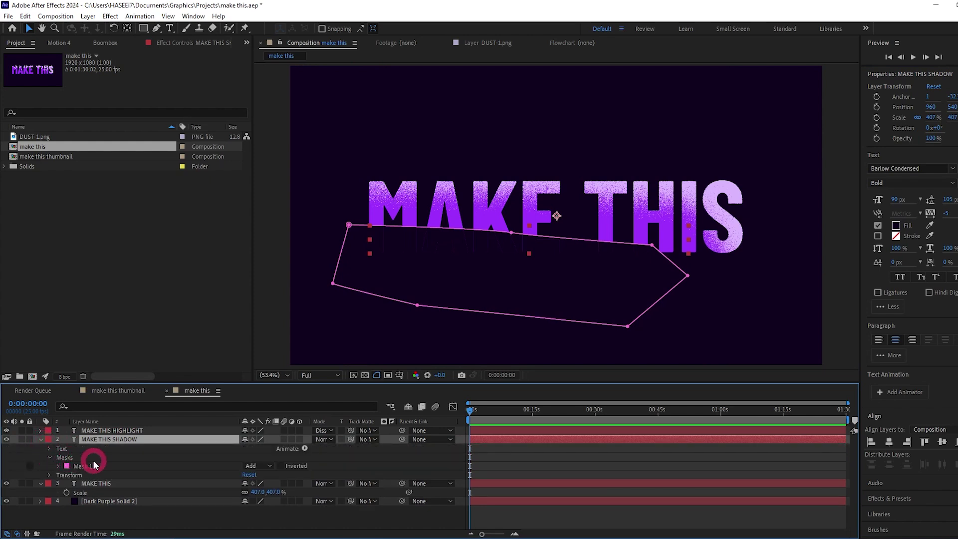
left_click(59, 466)
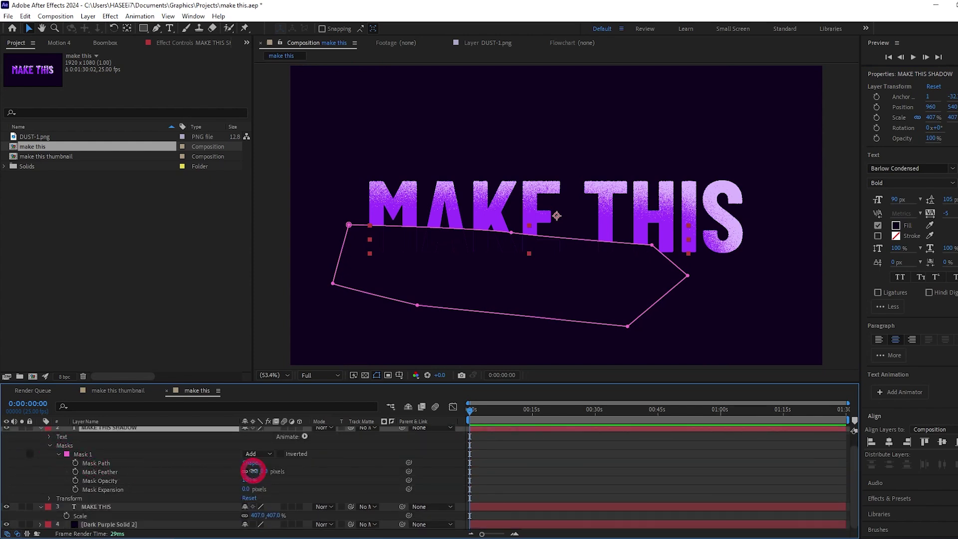
left_click(255, 472)
type("20")
key("Return")
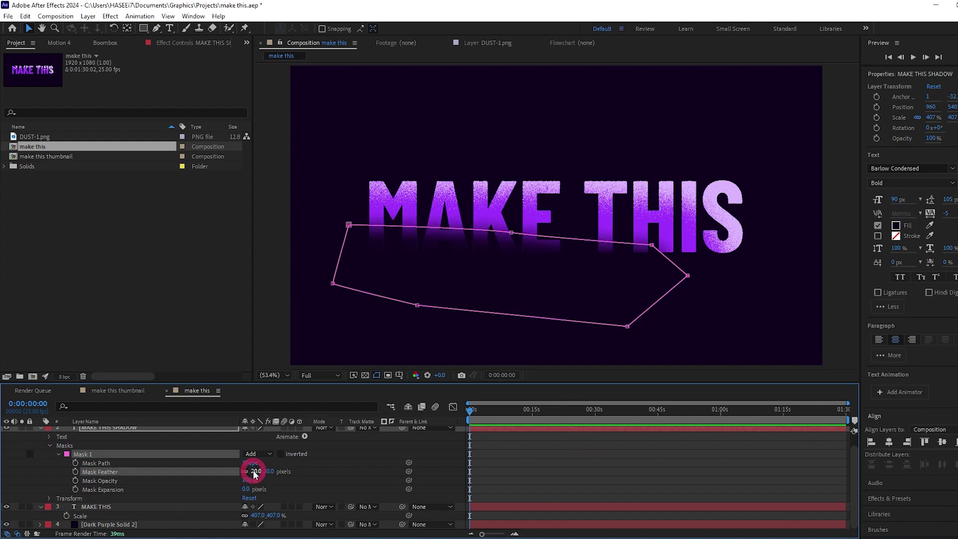
Set the MAKE THIS SHADOW layer's blending mode to Dissolve and lower the corner points of its mask's upper edge slightly
scroll(288, 457, "up", 1)
left_click(322, 439)
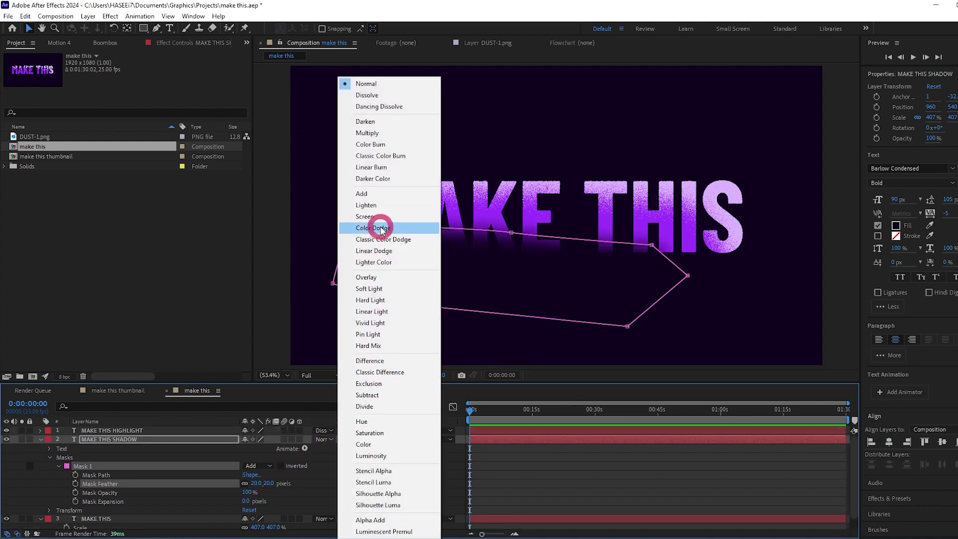
left_click(394, 96)
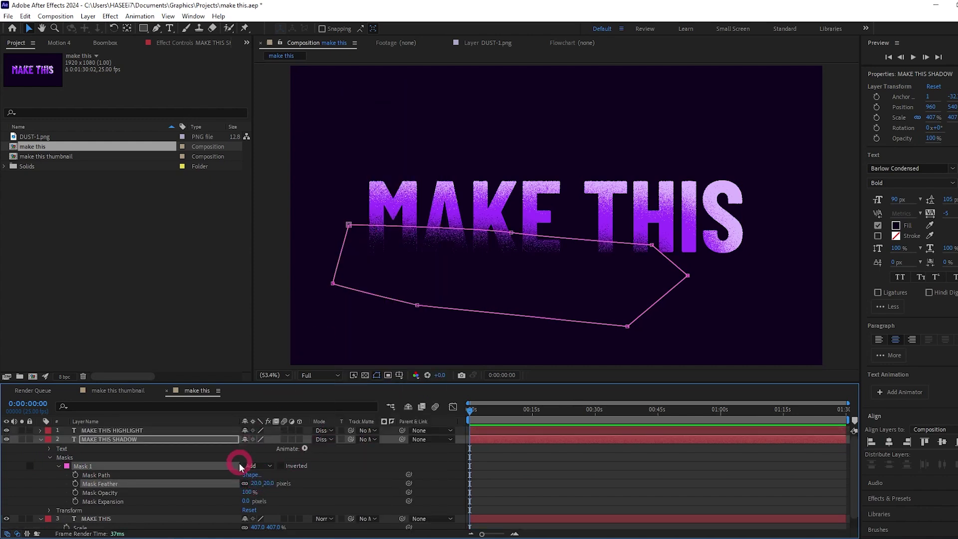
left_click_drag(349, 225, 351, 232)
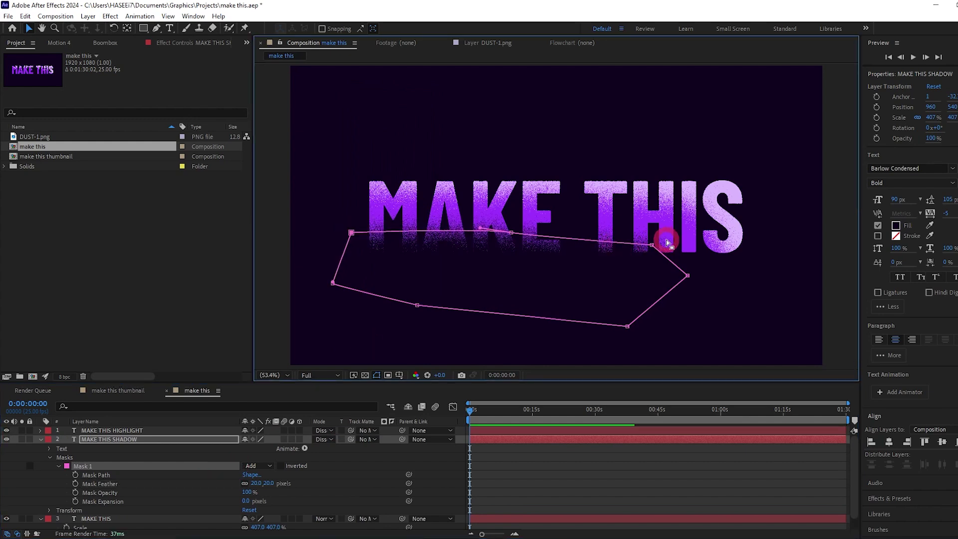
left_click_drag(652, 245, 677, 253)
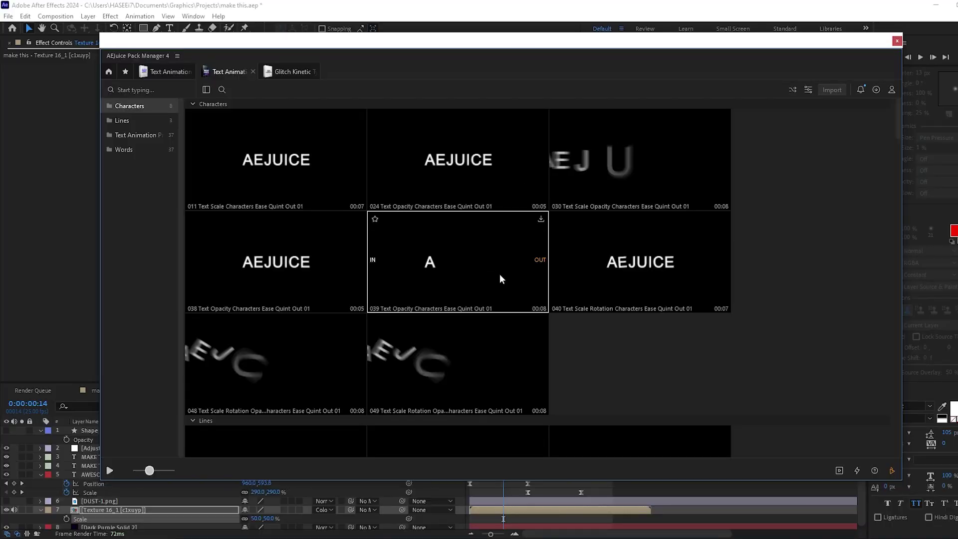
scroll(689, 372, "down", 1)
scroll(771, 327, "down", 8)
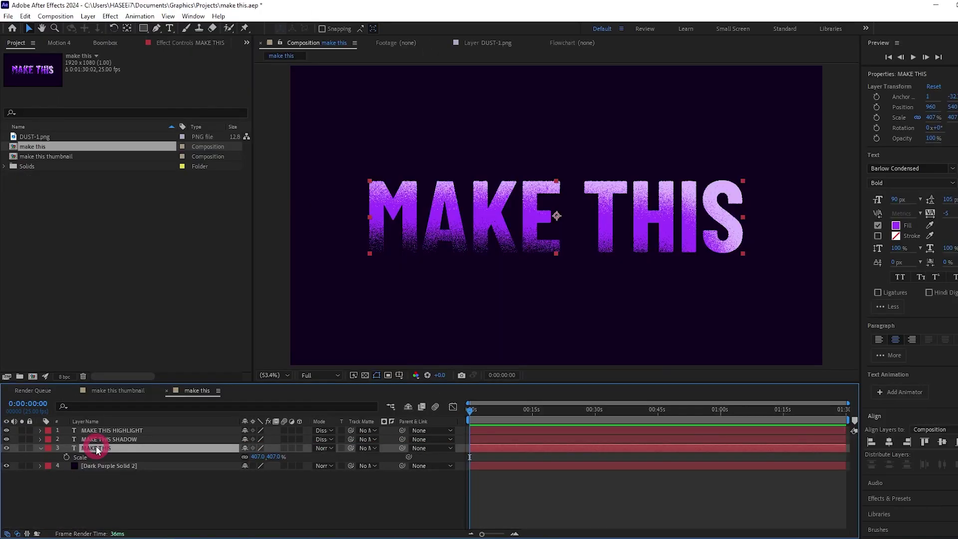
Add an Inner Glow layer style to the base MAKE THIS layer and reveal its settings
right_click(96, 451)
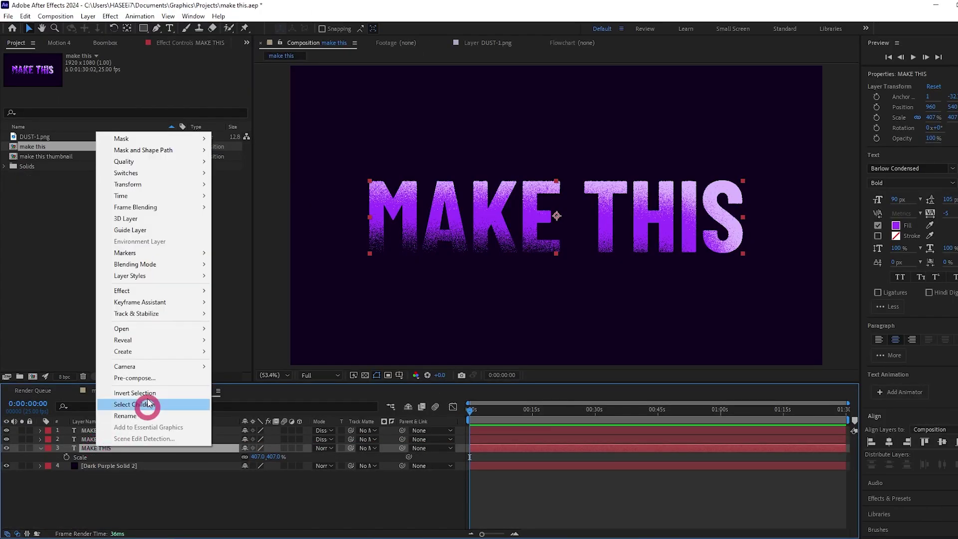
mouse_move(167, 277)
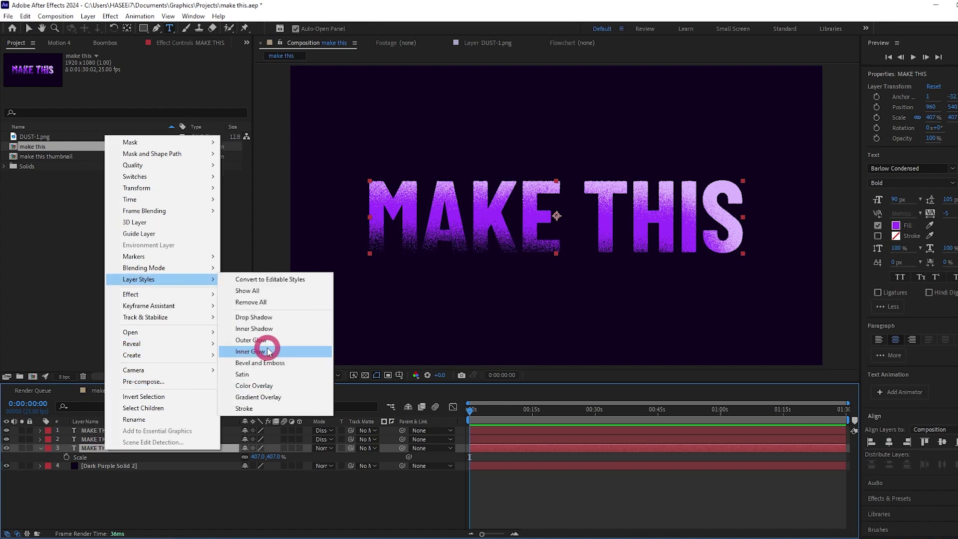
left_click(269, 352)
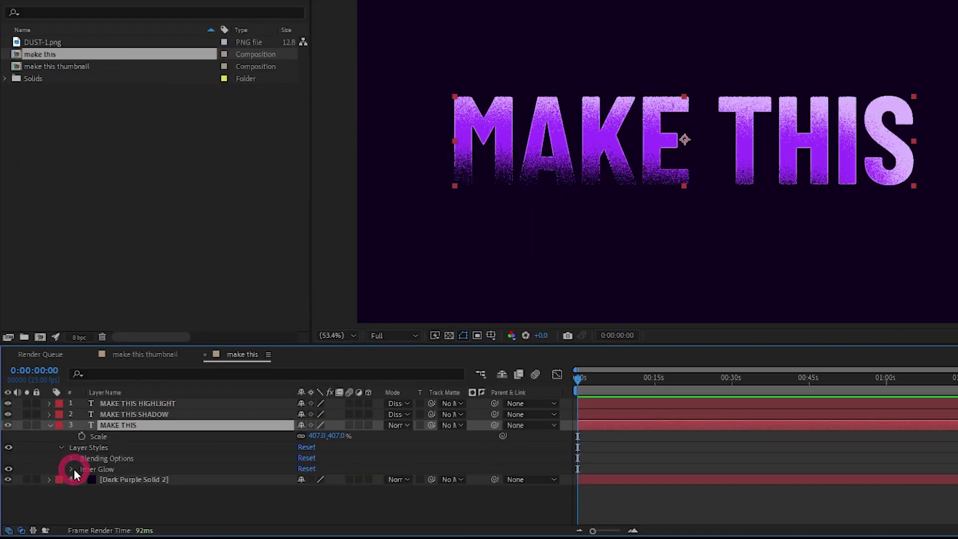
left_click(61, 482)
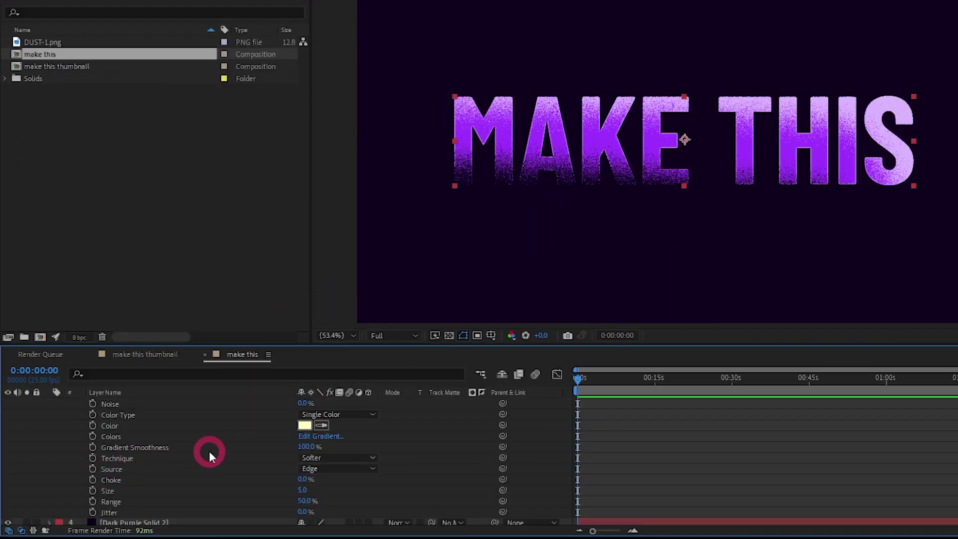
Change the Inner Glow colour to a light purple, starting from a colour sampled from the text
left_click(321, 425)
left_click(569, 143)
left_click(305, 426)
left_click_drag(838, 313, 802, 270)
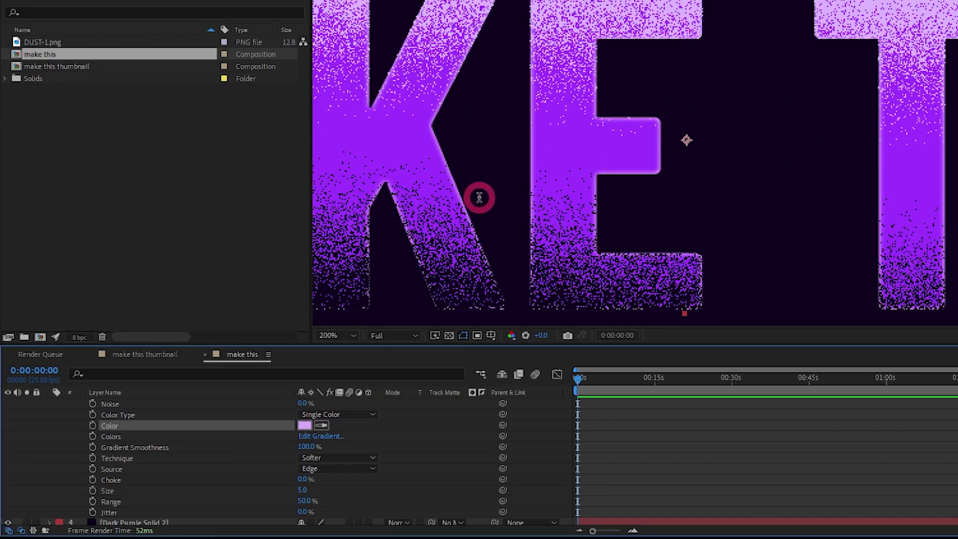
Set the Inner Glow size to 10 and its blend mode to Dissolve
left_click_drag(303, 490, 306, 490)
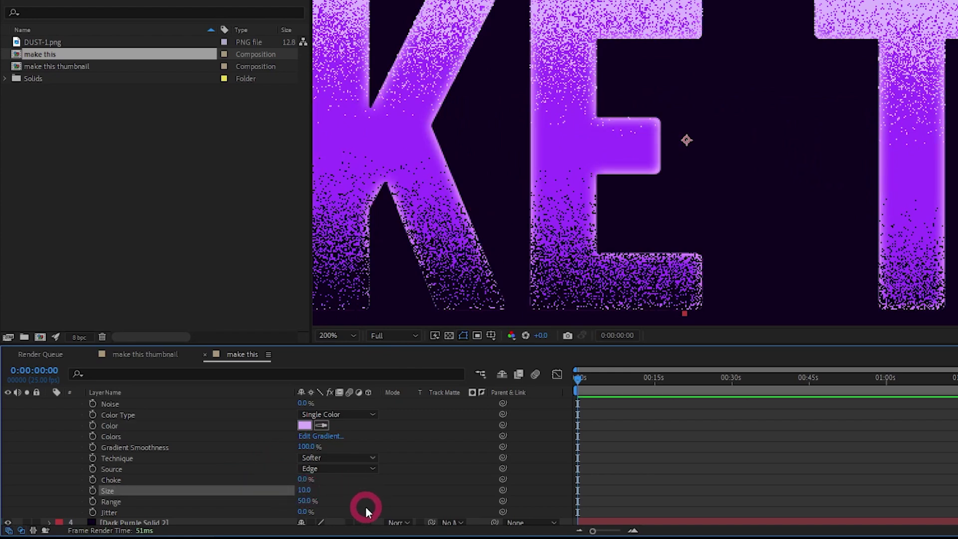
scroll(324, 450, "up", 3)
left_click(335, 415)
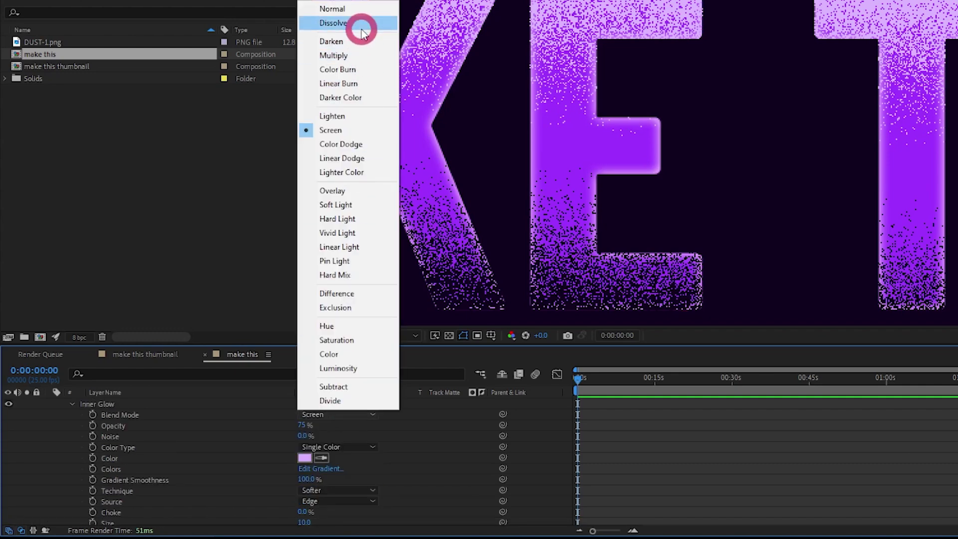
left_click(363, 26)
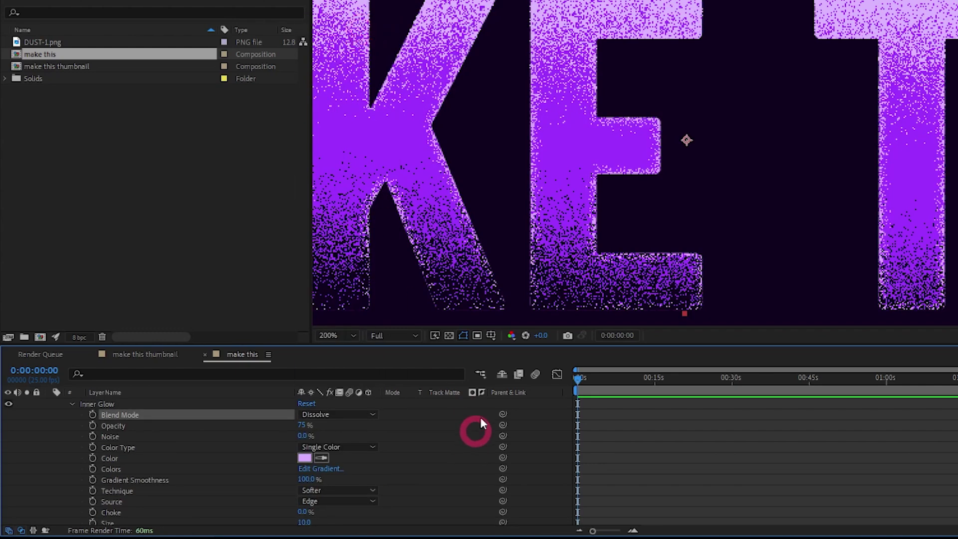
scroll(495, 241, "down", 1)
scroll(470, 166, "up", 1)
scroll(491, 128, "down", 1)
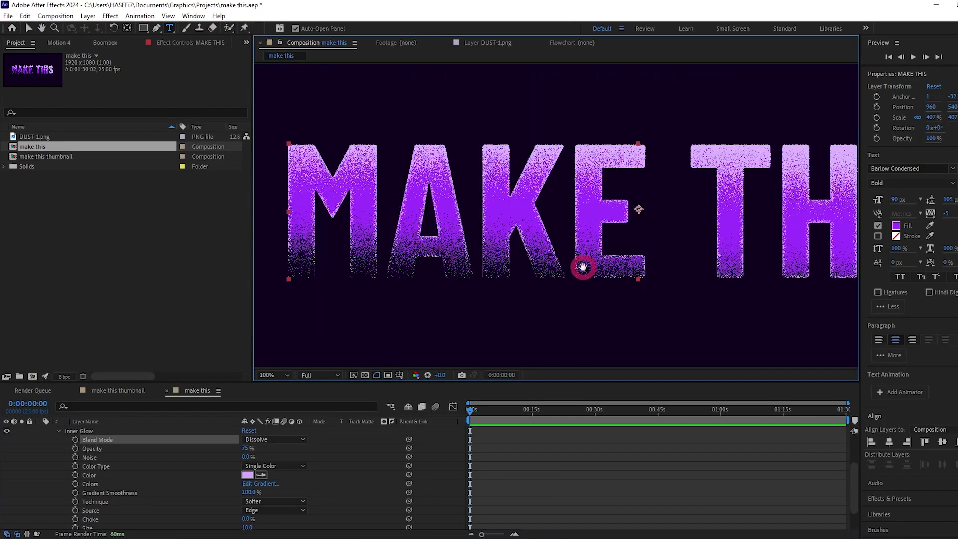
left_click_drag(583, 267, 519, 268)
scroll(269, 510, "down", 1)
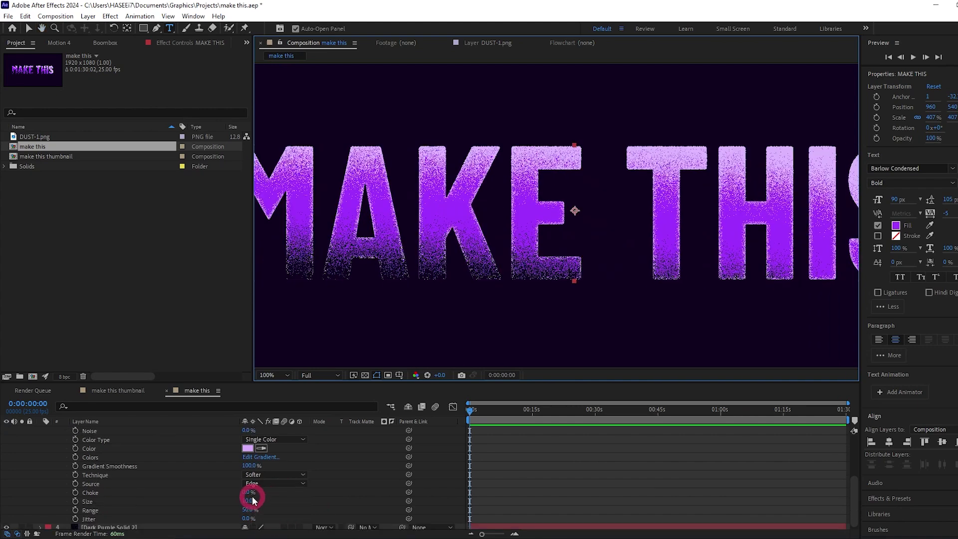
Change the MAKE THIS SHADOW layer's fill to a brighter, fully saturated dark purple
left_click(308, 489)
left_click(575, 273)
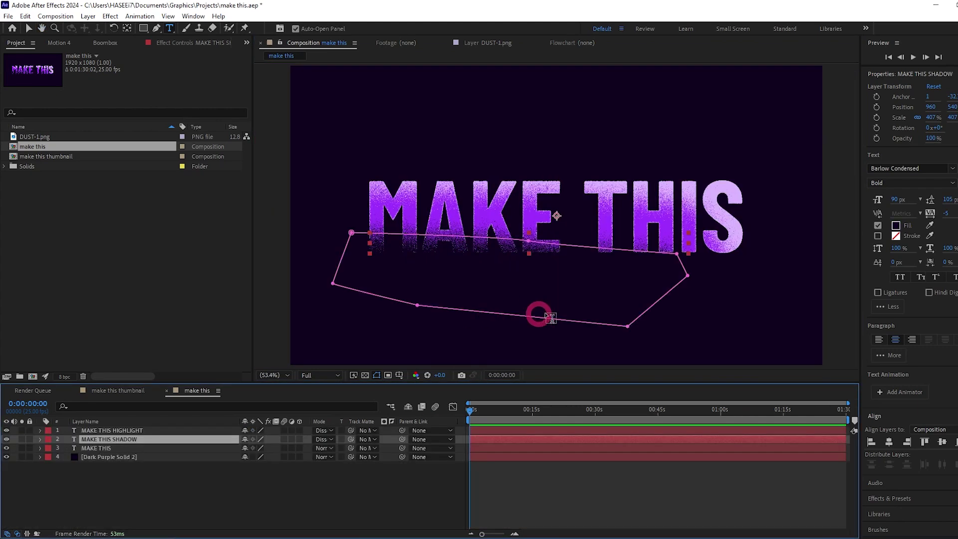
left_click(895, 228)
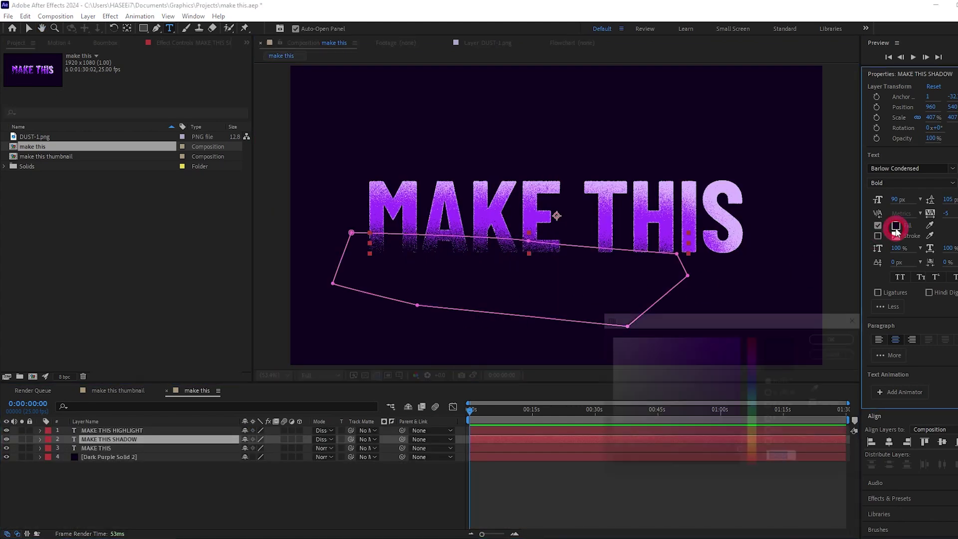
left_click(743, 428)
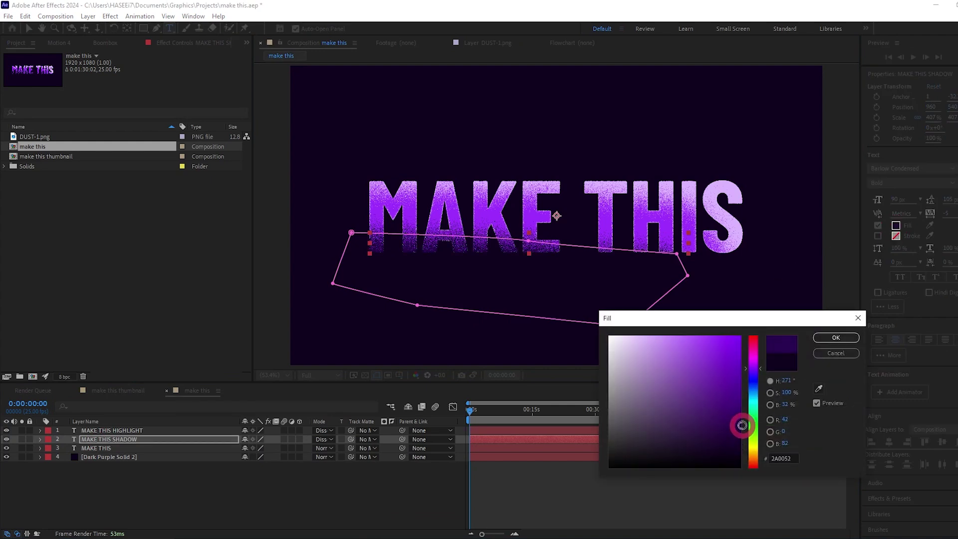
left_click_drag(743, 426, 746, 384)
left_click(831, 334)
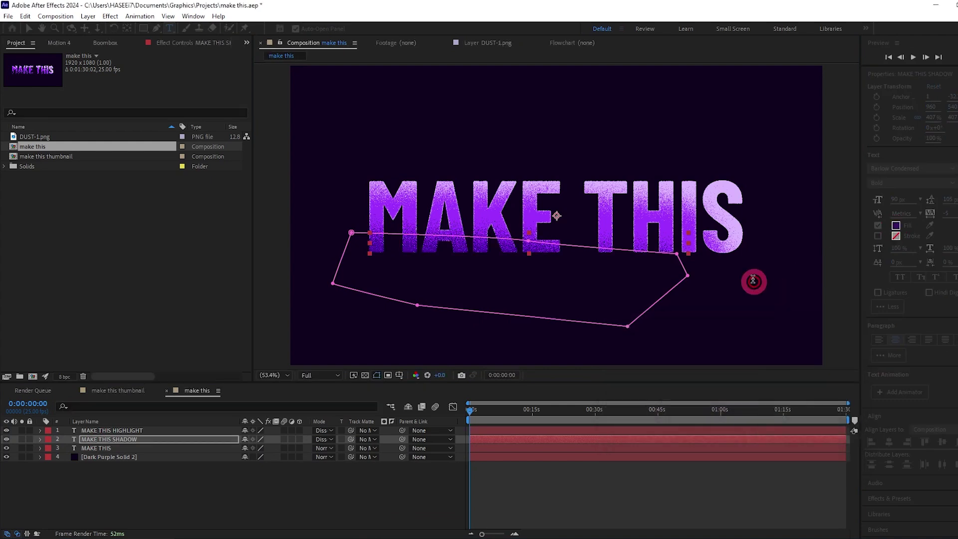
Give the MAKE THIS HIGHLIGHT and MAKE THIS SHADOW layers the Sea Foam label colour
left_click(84, 441)
left_click(97, 430, "ctrl")
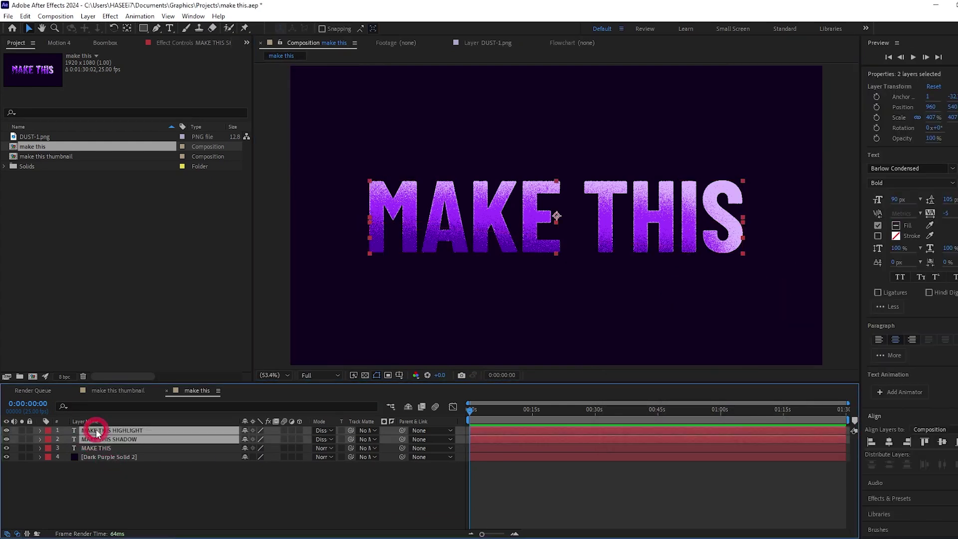
left_click(55, 432)
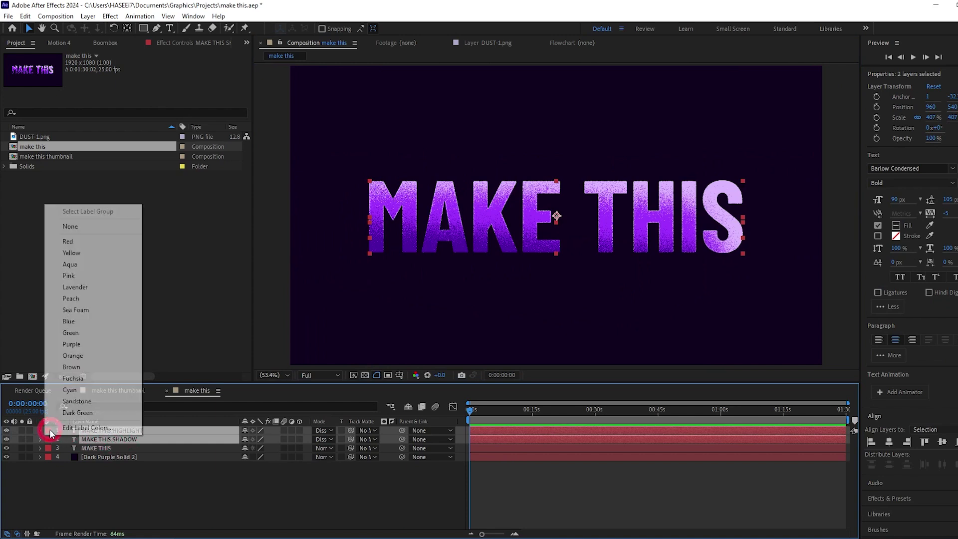
left_click(99, 310)
Try changing only the base MAKE THIS layer's text to AWESOME, and undo the edit
left_click(102, 441)
left_click(101, 449)
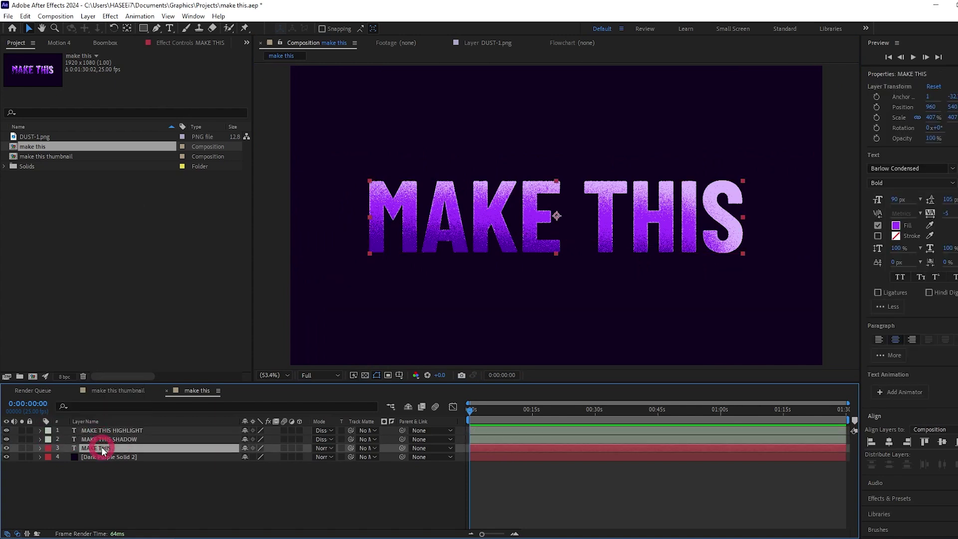
left_click(477, 236)
double_click(522, 216)
key("ctrl+a")
type("AWESOME")
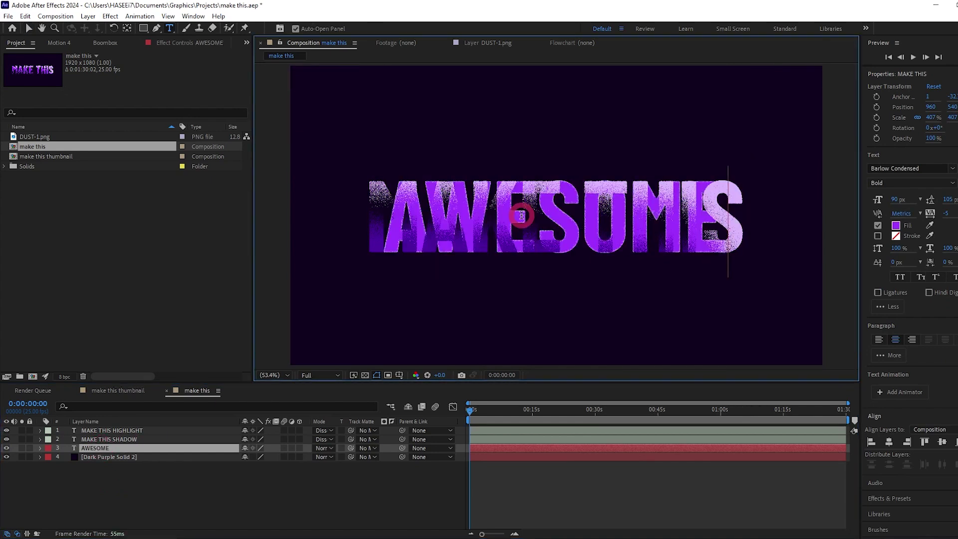
left_click(501, 487)
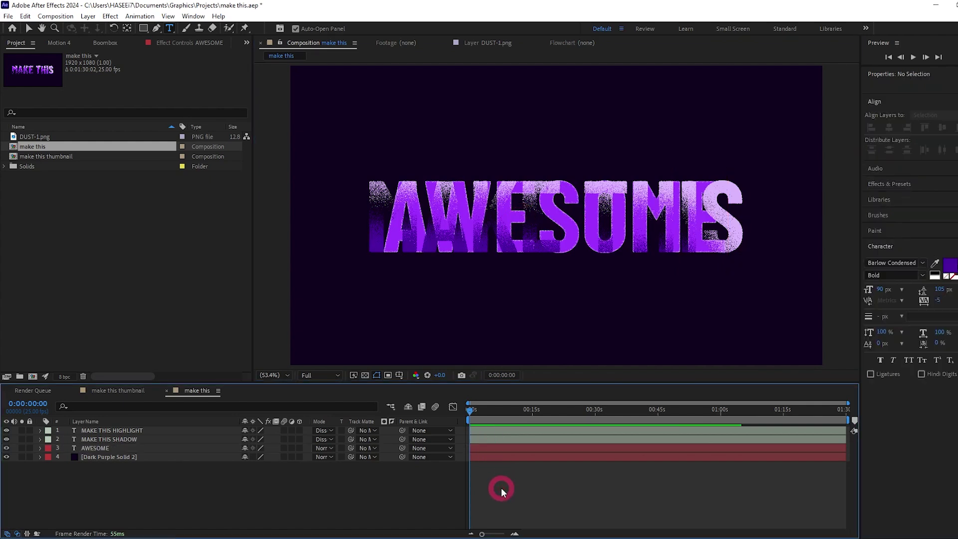
key("ctrl+z")
left_click(257, 460)
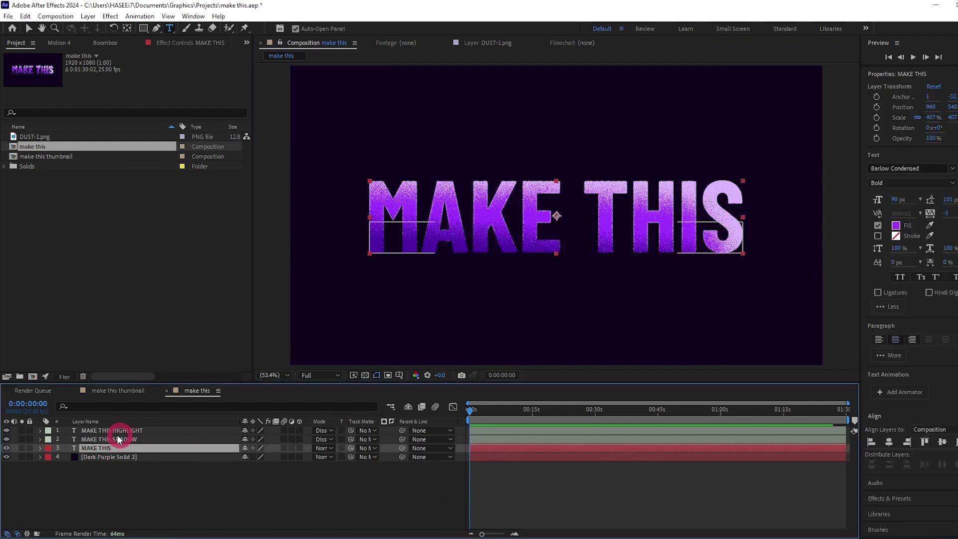
Reveal the Source Text properties of the MAKE THIS SHADOW and base MAKE THIS layers in the timeline
left_click(111, 444)
left_click(110, 441)
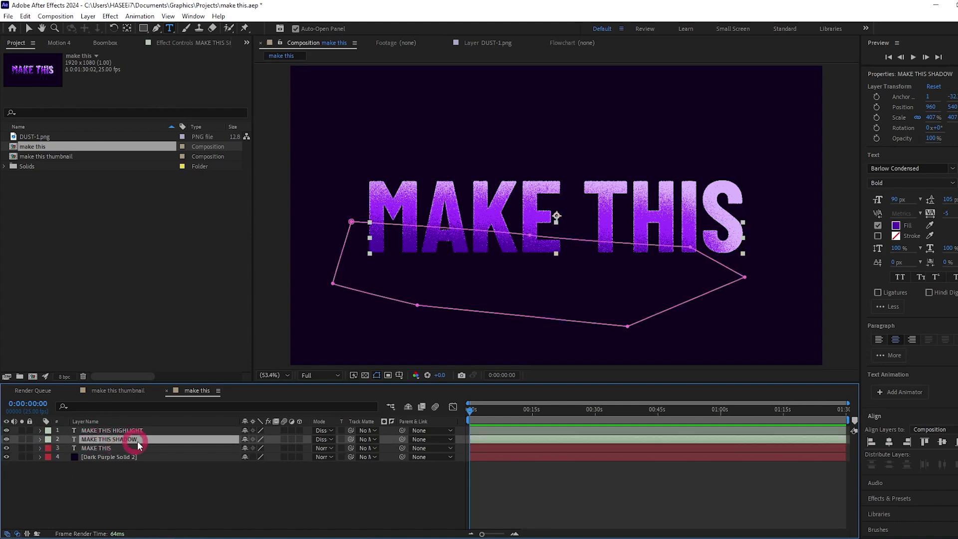
left_click(91, 448)
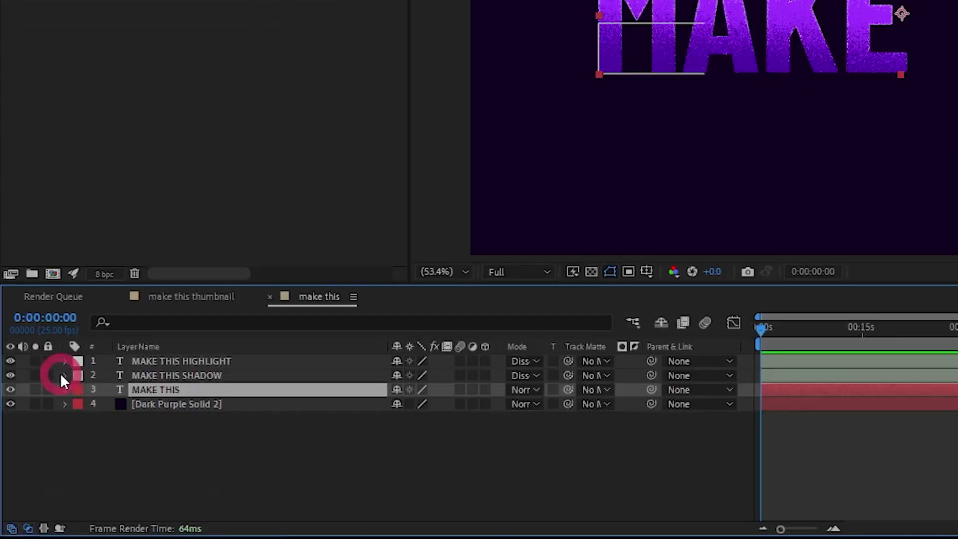
left_click(40, 441)
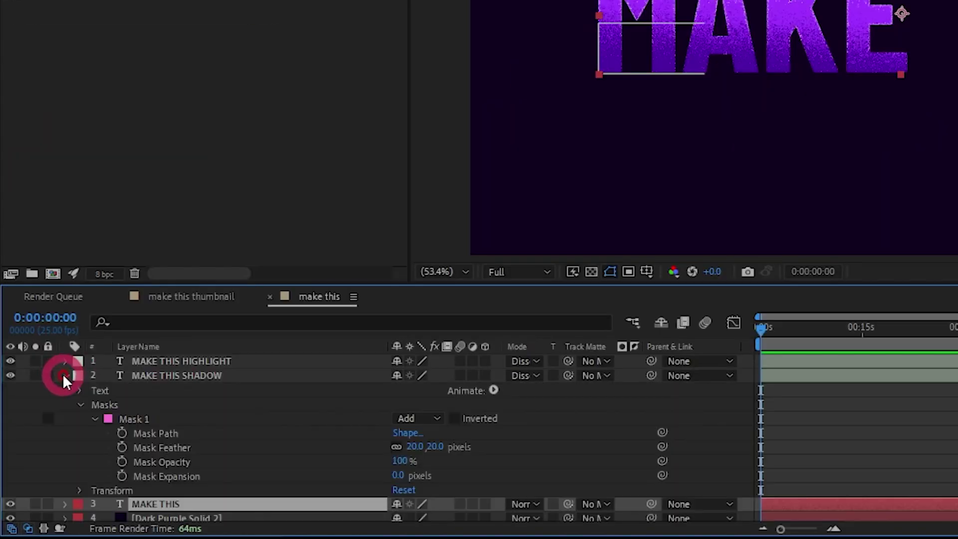
left_click(80, 391)
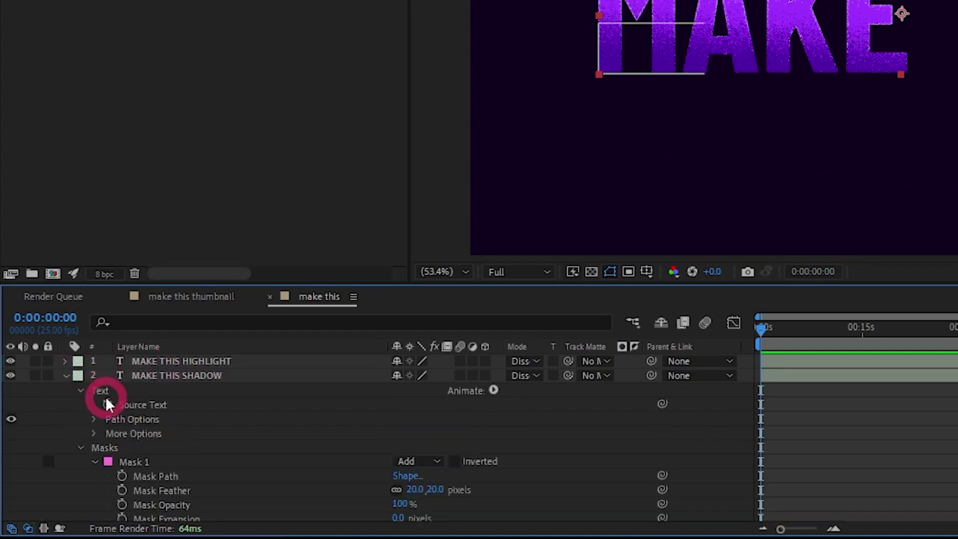
scroll(134, 406, "down", 2)
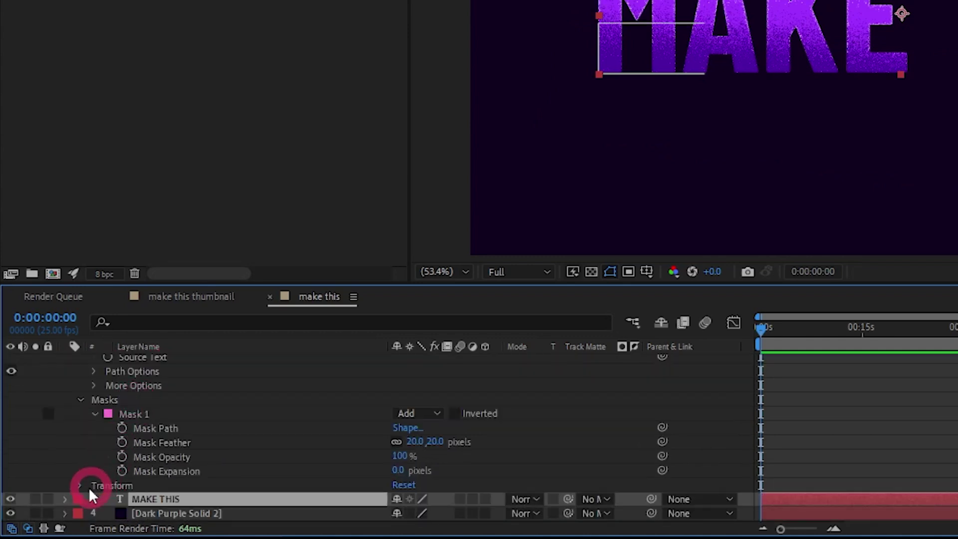
left_click(64, 499)
scroll(81, 429, "up", 2)
left_click(79, 419)
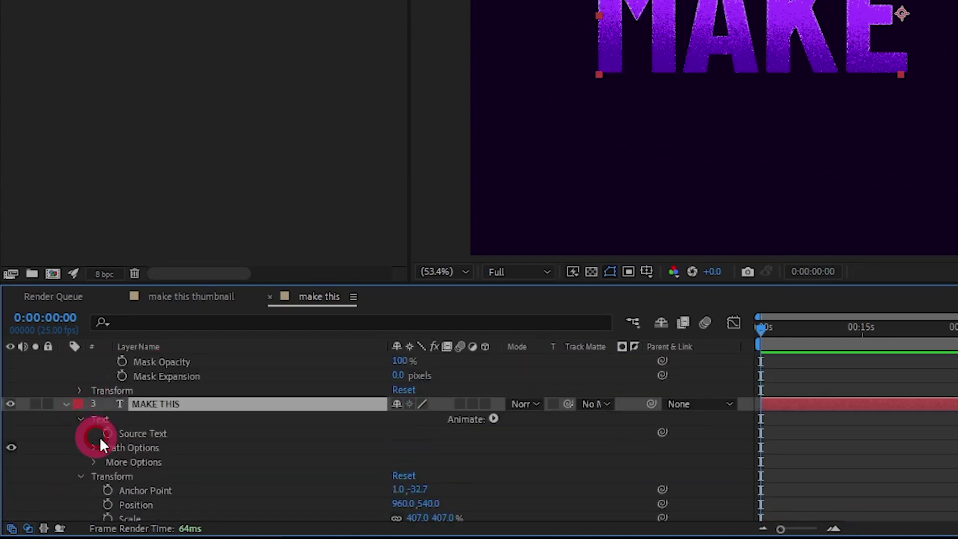
Link the MAKE THIS SHADOW layer's Source Text to the base MAKE THIS layer's Source Text with the pick whip
scroll(200, 415, "up", 2)
scroll(182, 394, "up", 2)
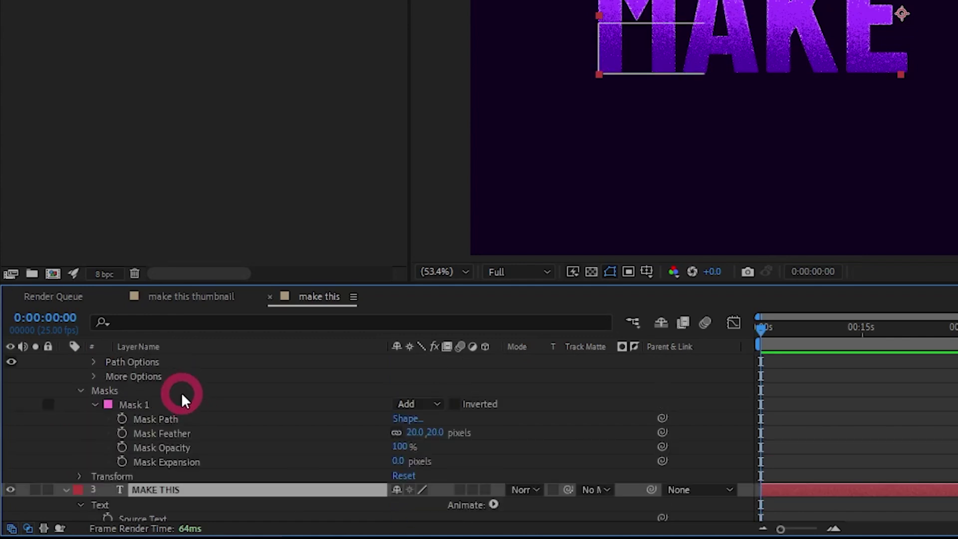
scroll(181, 392, "up", 2)
left_click(374, 392)
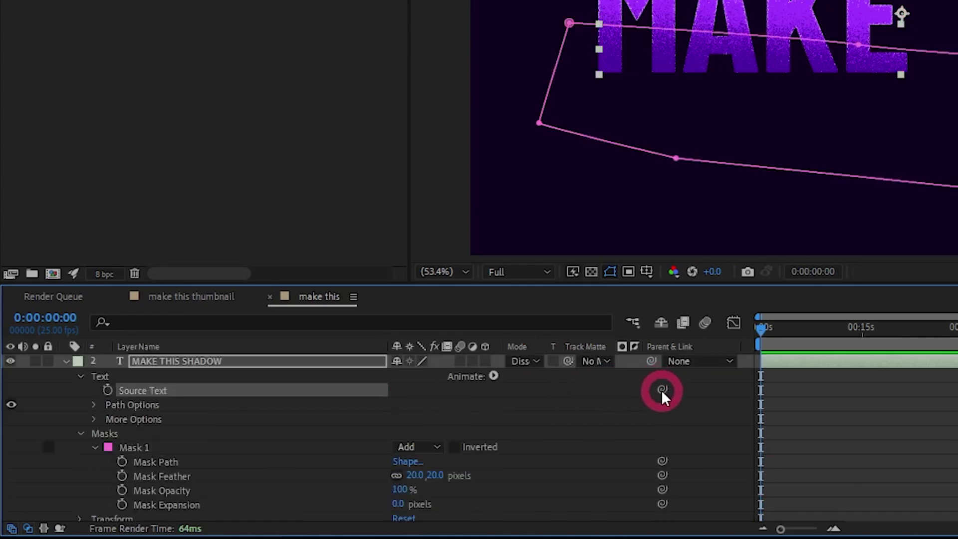
left_click_drag(661, 391, 206, 416)
Copy the expression thisComp.layer("MAKE THIS").text.sourceText from the MAKE THIS SHADOW layer's Source Text
scroll(331, 464, "up", 1)
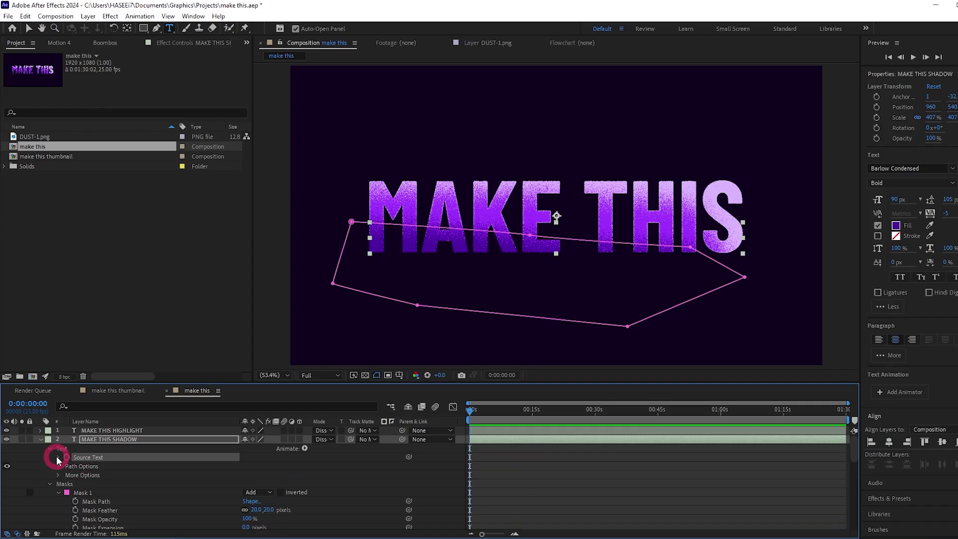
left_click(58, 460)
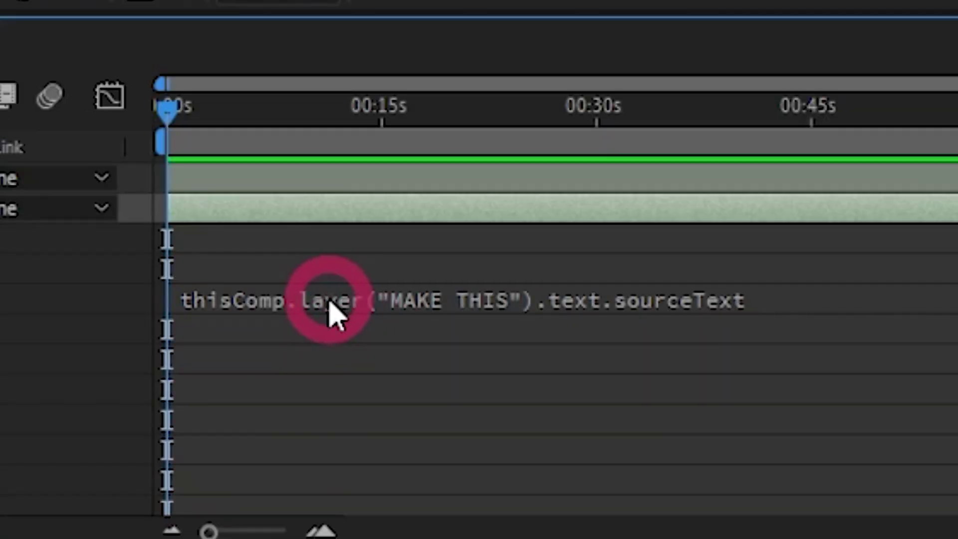
left_click(329, 302)
left_click(340, 312)
left_click_drag(488, 303, 73, 274)
key("ctrl+c")
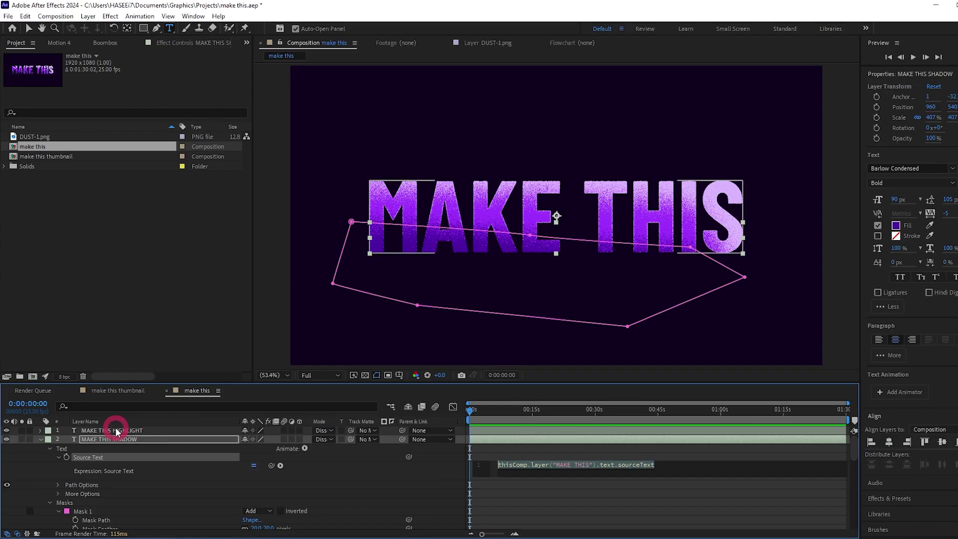
Add an expression to the MAKE THIS HIGHLIGHT layer's Source Text and paste in the copied link to the base text
left_click(50, 429)
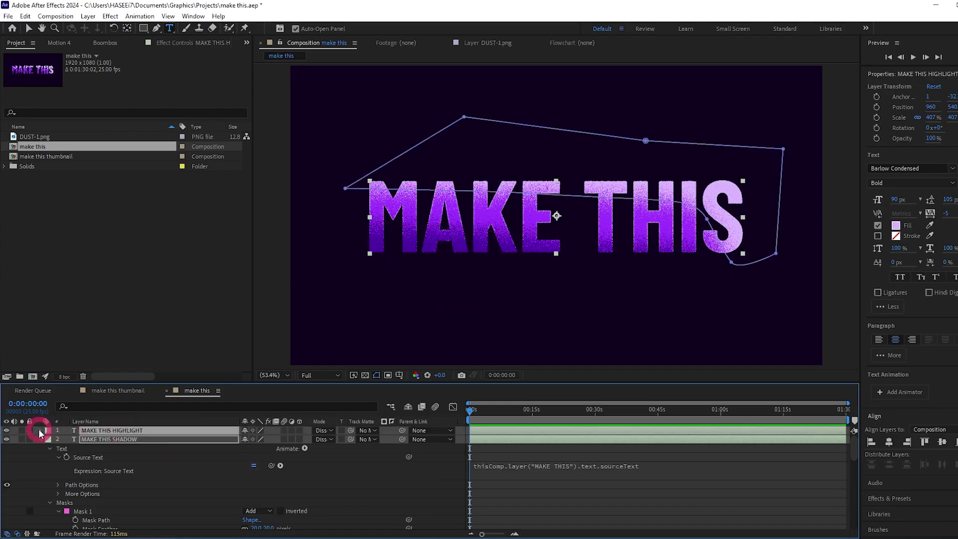
left_click(40, 430)
left_click(50, 440)
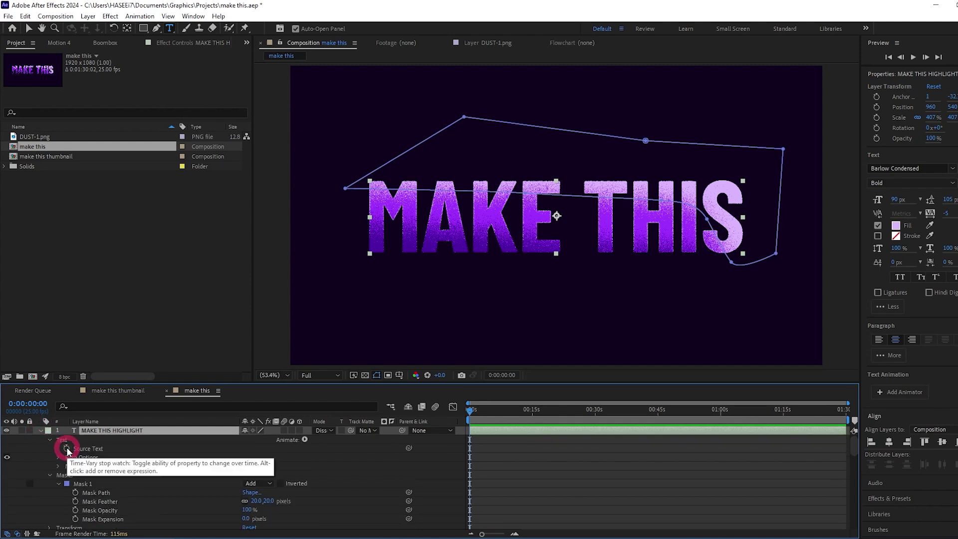
left_click(66, 448, "alt")
key("ctrl+v")
left_click(558, 437)
Collapse the three text layers' properties and lock the MAKE THIS HIGHLIGHT and MAKE THIS SHADOW layers
left_click(40, 434)
left_click(40, 439)
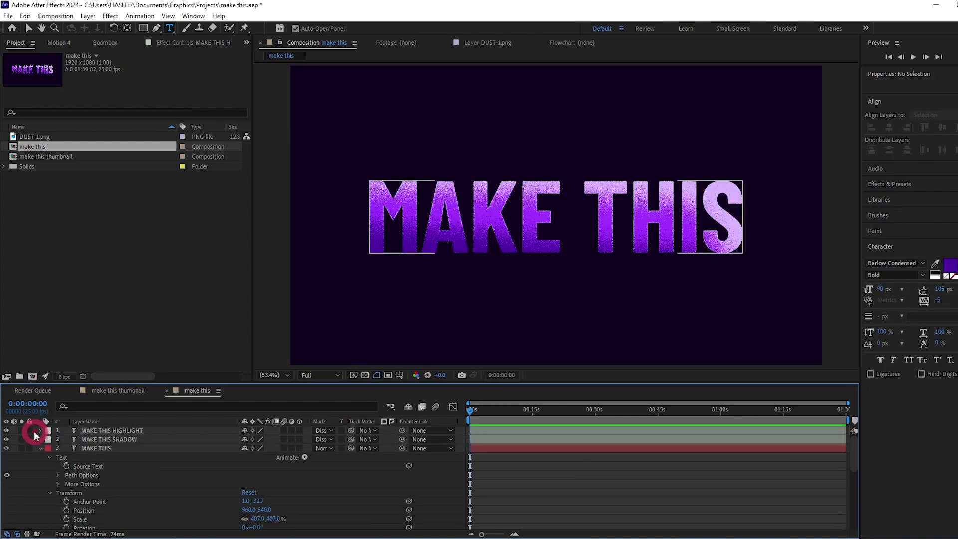
left_click(40, 447)
left_click(30, 429)
left_click(30, 438)
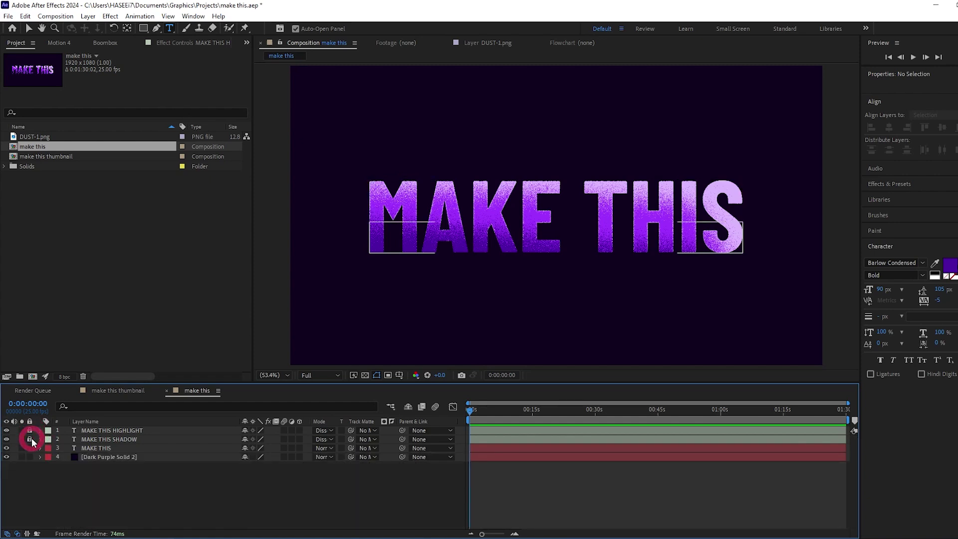
Change the base MAKE THIS layer's text to AWESOME and save the project
left_click(106, 449)
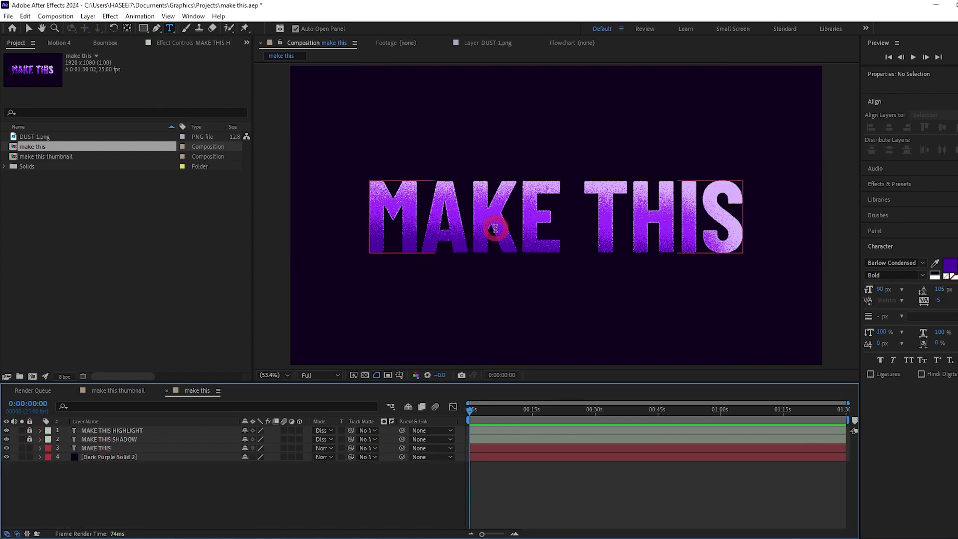
double_click(535, 229)
type("AWEOMS")
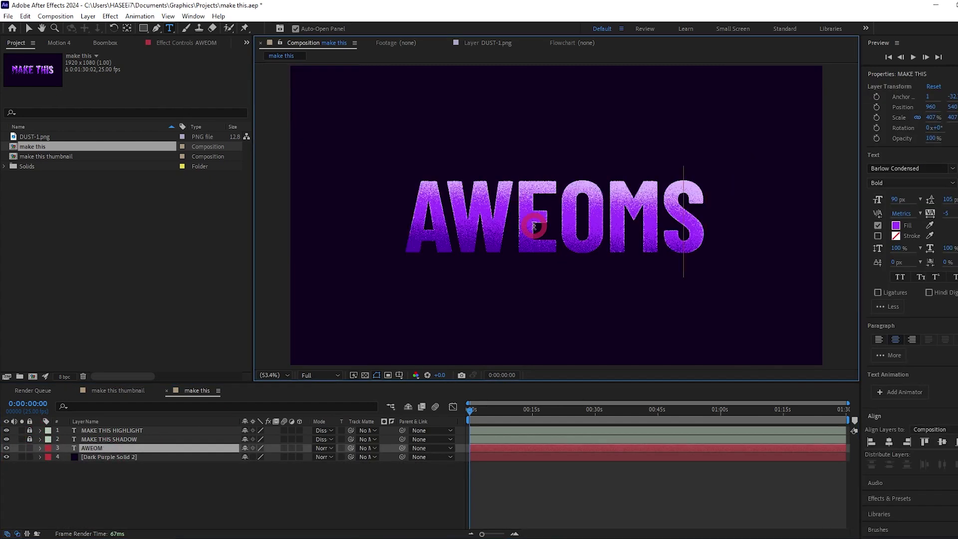
key("BackSpace")
key("BackSpace")
key("BackSpace")
type("SOME")
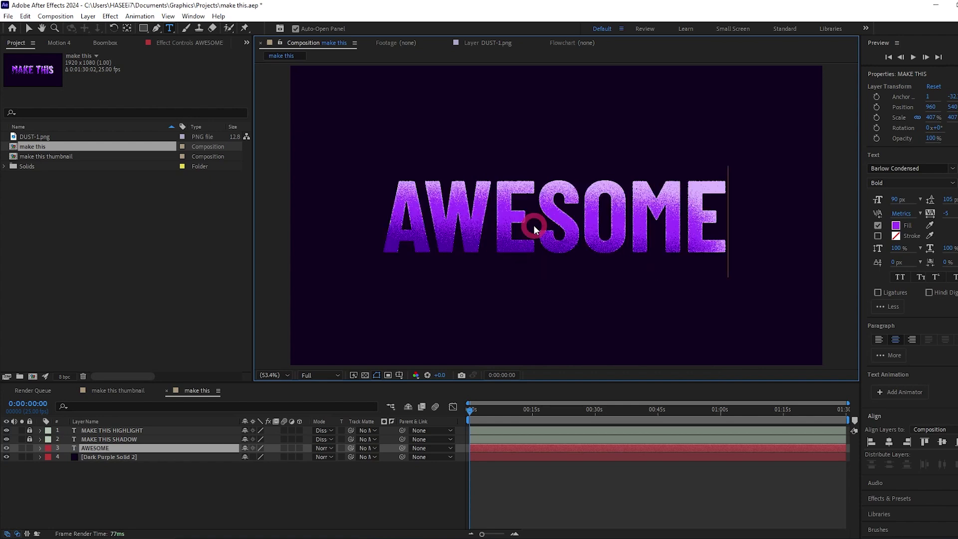
left_click(553, 495)
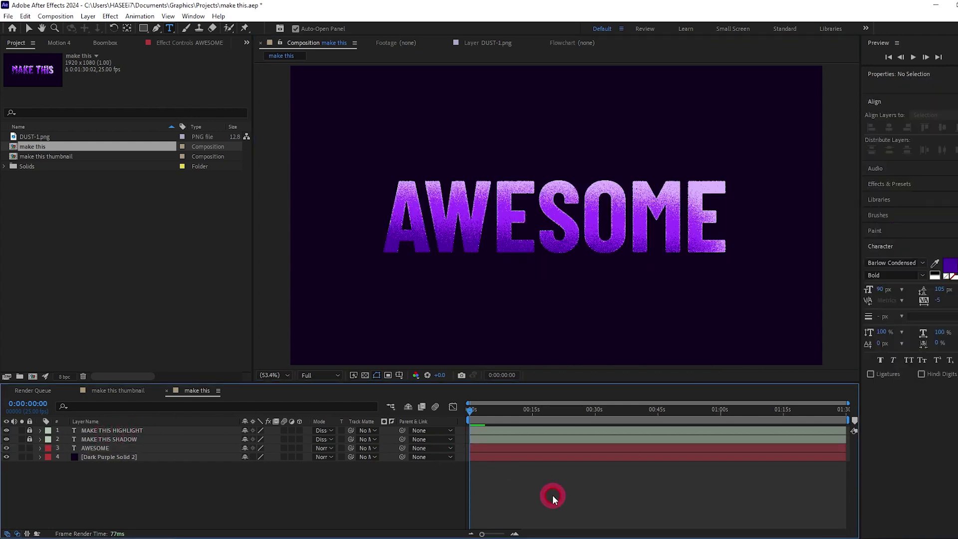
left_click(106, 216)
key("ctrl+s")
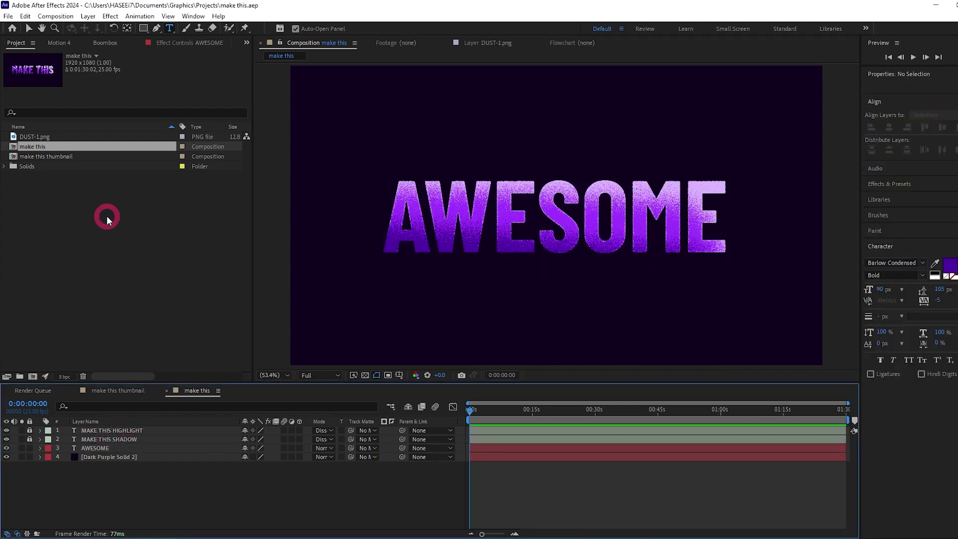
Add a Position keyframe of 960, 540 to the AWESOME layer and move it to about 10 seconds
key("v")
left_click(104, 448)
key("p")
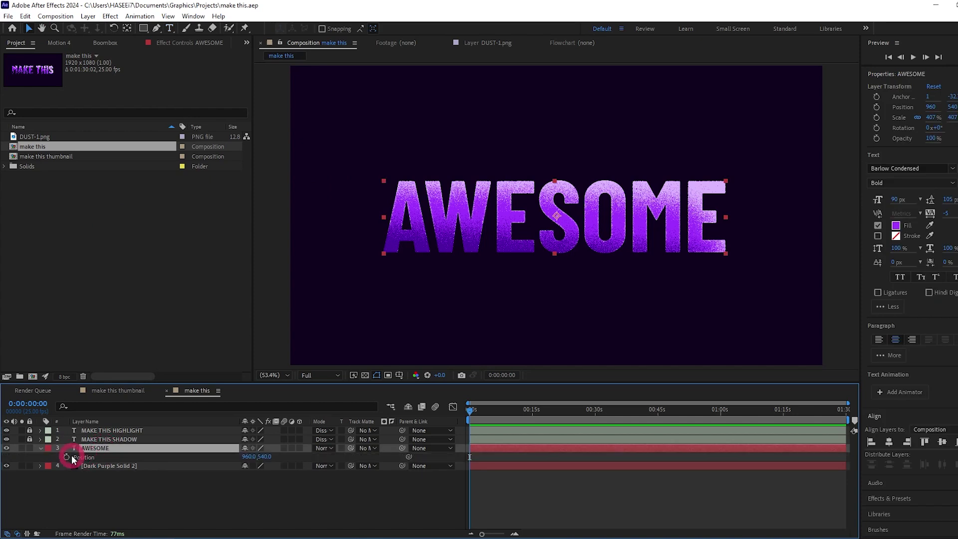
left_click(67, 457)
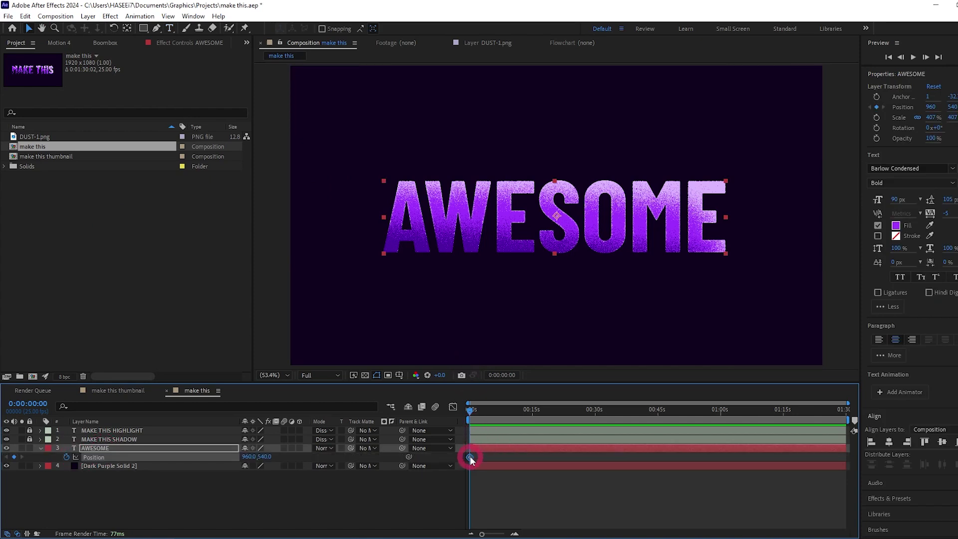
mouse_move(470, 459)
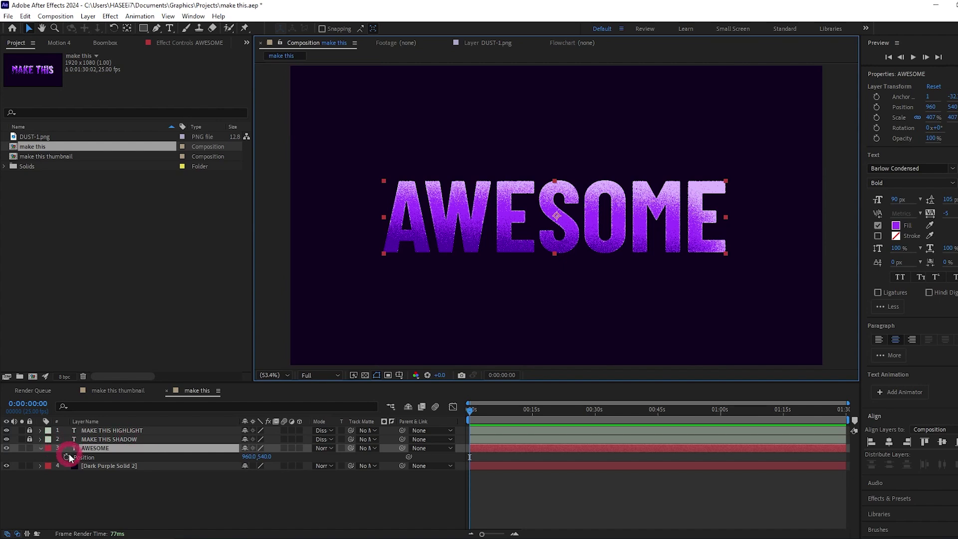
left_click(67, 457)
mouse_move(470, 459)
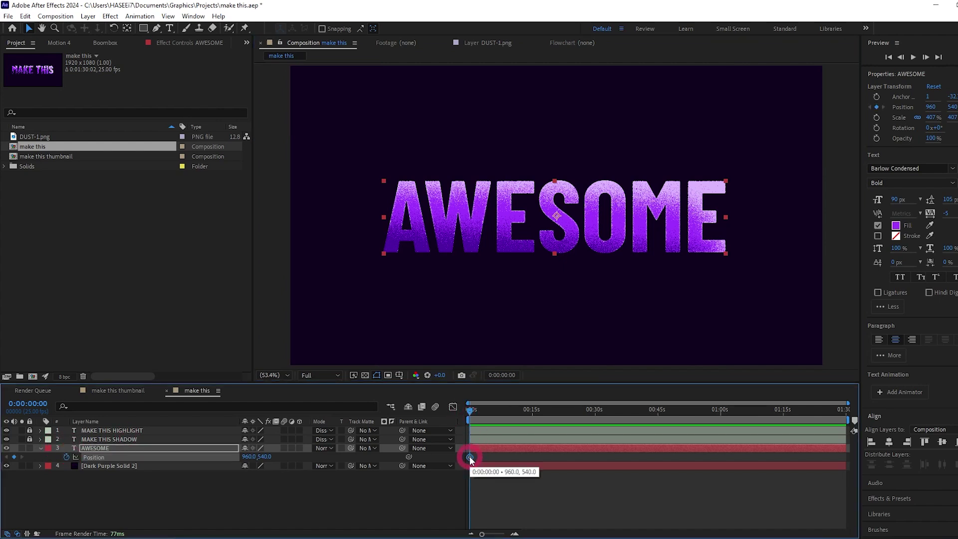
left_click_drag(471, 459, 509, 457)
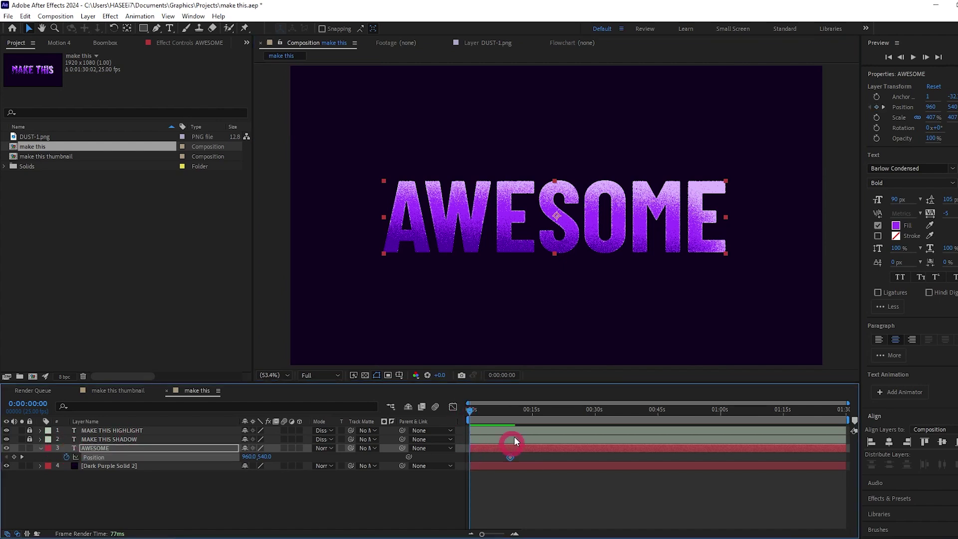
Try moving only the AWESOME layer down to Position 960, 914.4 at the first frame and undo the move
left_click_drag(513, 234, 512, 327)
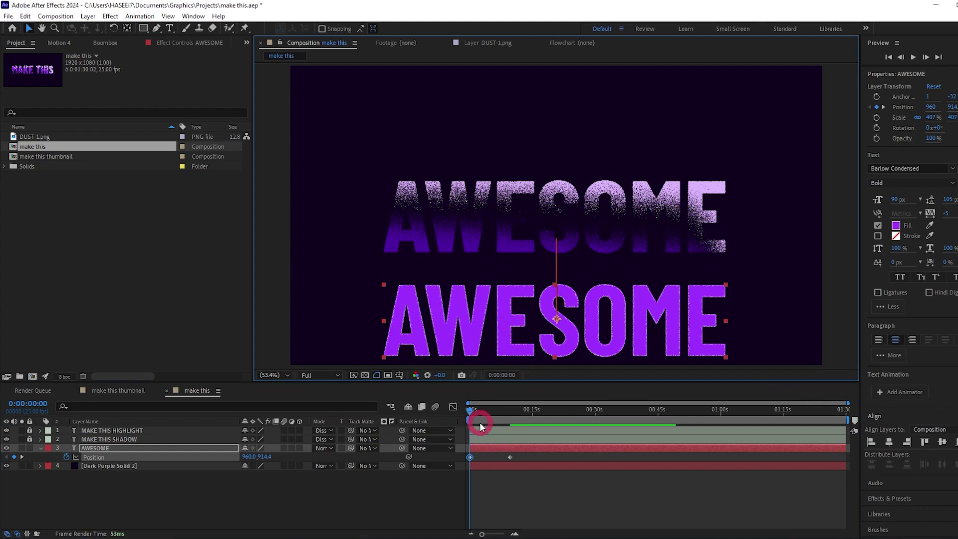
key("ctrl+z")
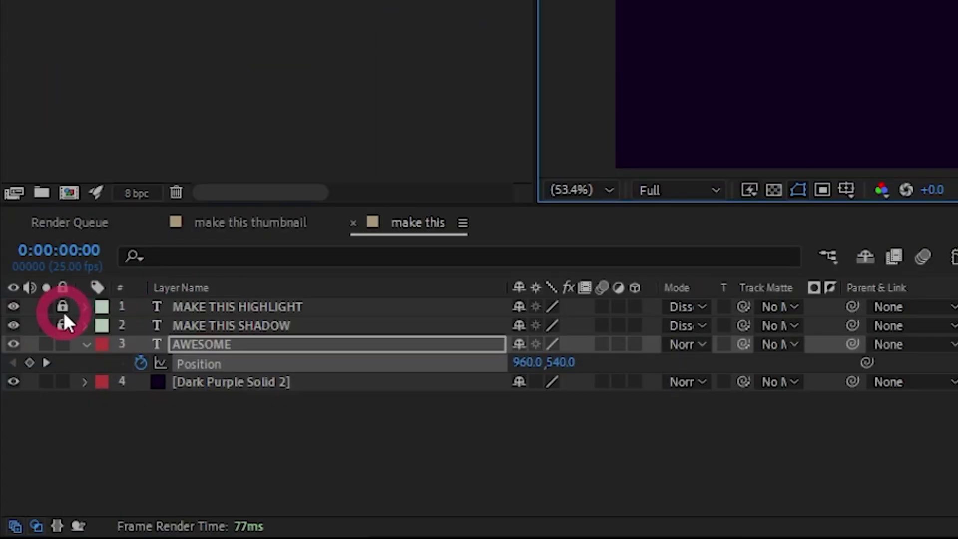
Unlock the MAKE THIS HIGHLIGHT and MAKE THIS SHADOW layers and parent both to the AWESOME layer
left_click_drag(30, 431, 30, 439)
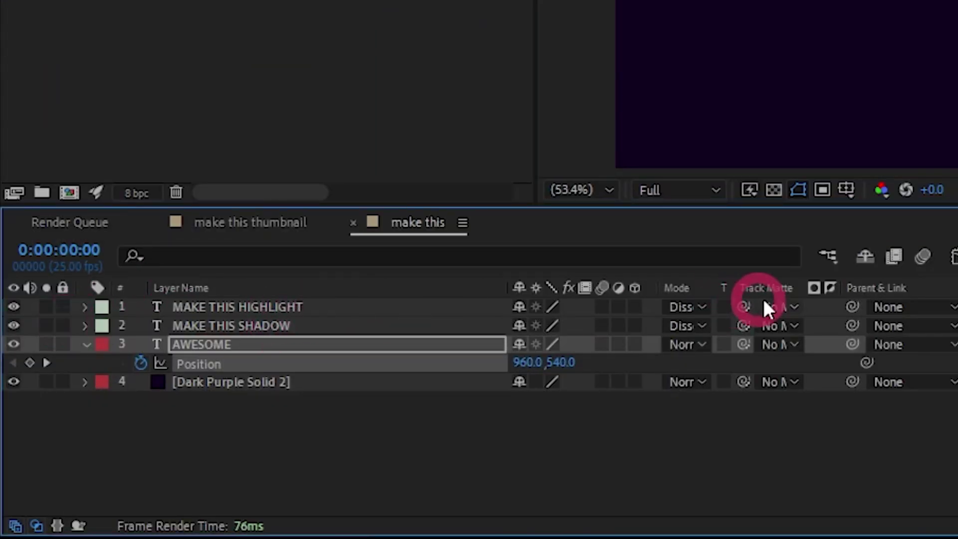
left_click(454, 328)
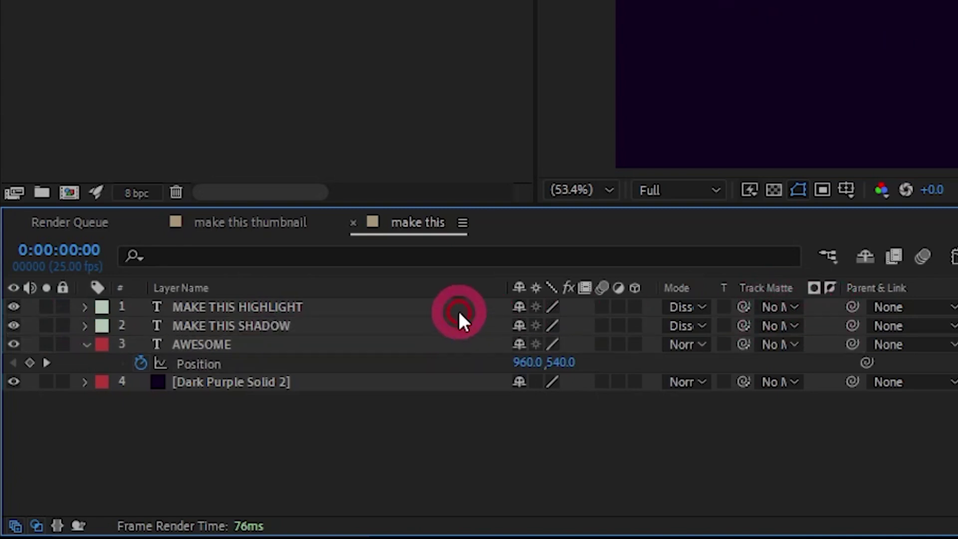
left_click(458, 311, "shift")
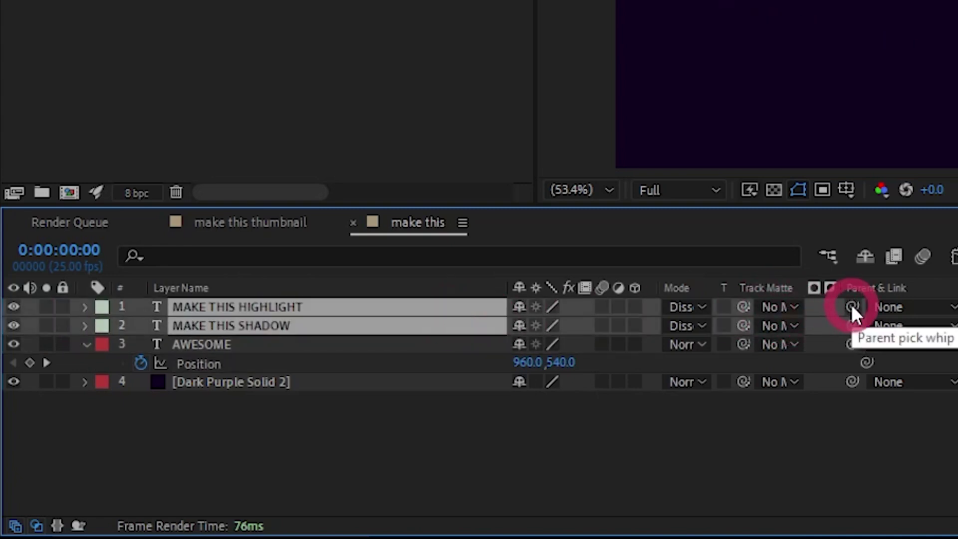
left_click_drag(852, 306, 470, 355)
Move the AWESOME layer below the frame to about 960, 1256.9 at 0 seconds, with its centred Position keyframe at 1 second
left_click(469, 352)
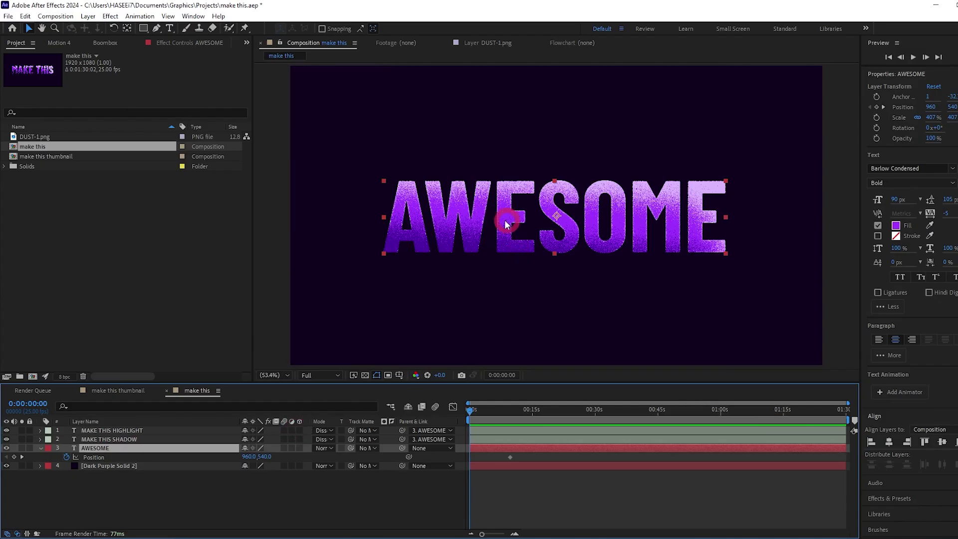
left_click_drag(507, 223, 498, 421)
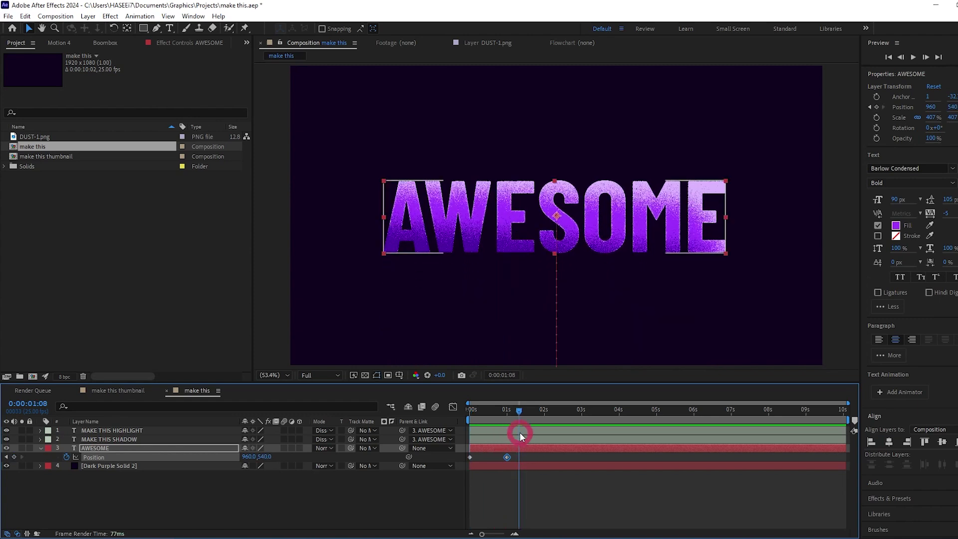
left_click_drag(519, 432, 510, 454)
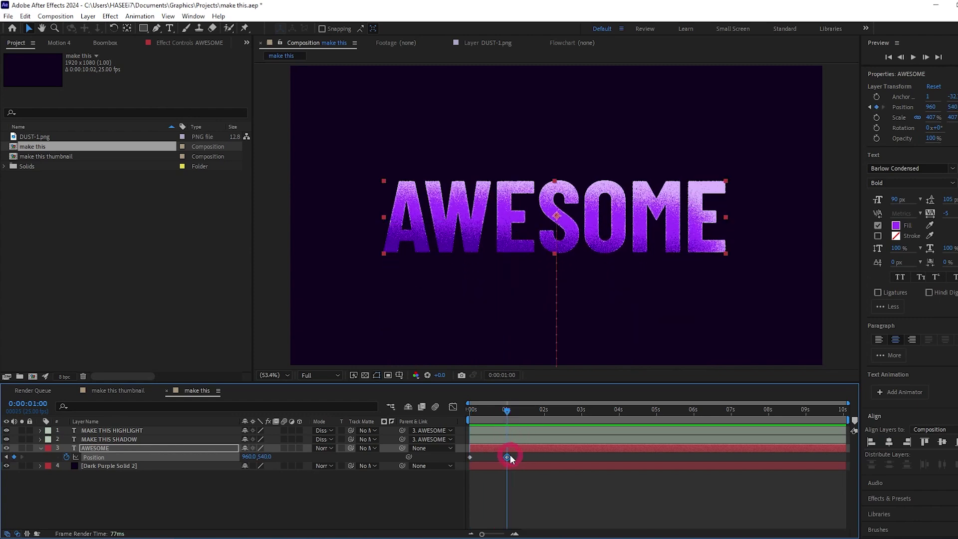
Animate AWESOME's Scale with a 407% keyframe at 2 seconds and a 290% keyframe at 0:00:00:24
left_click(224, 450)
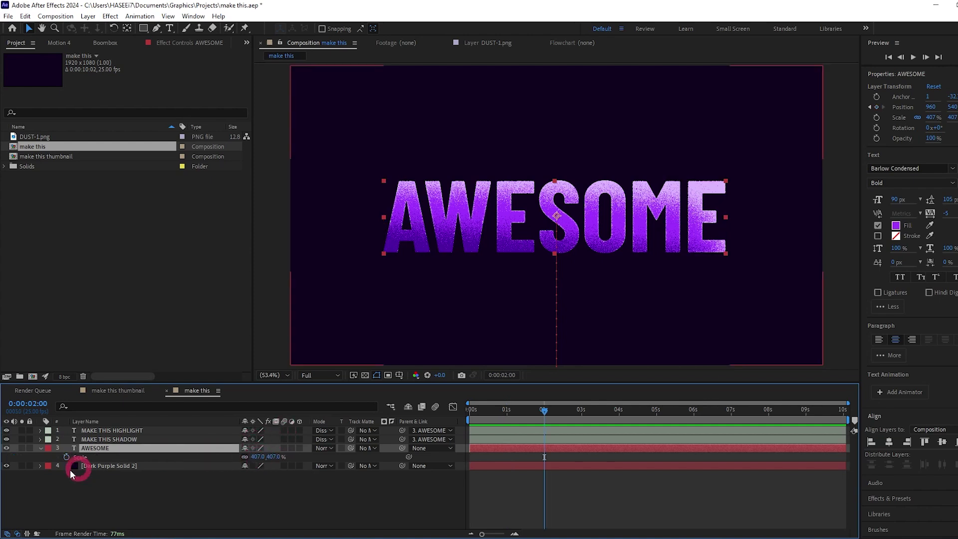
left_click(66, 458)
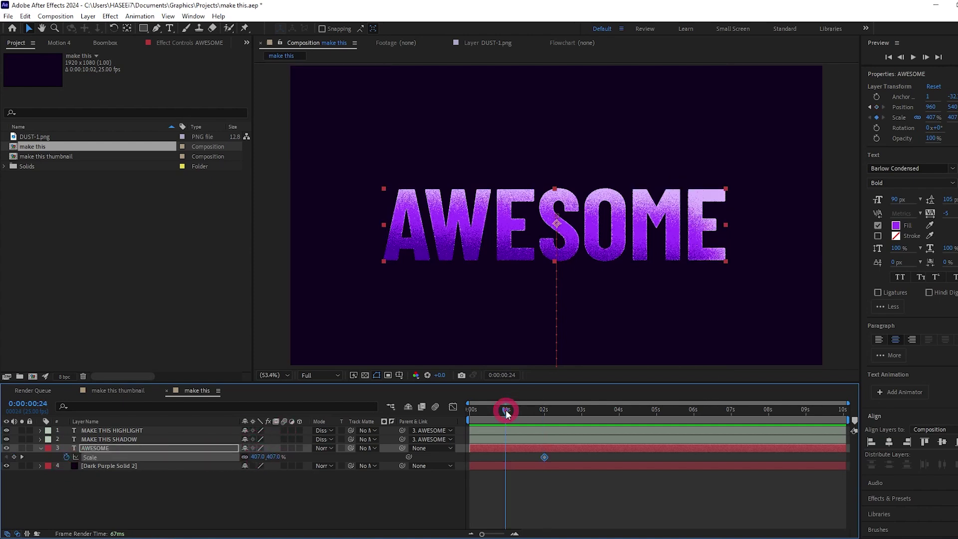
left_click_drag(261, 458, 201, 459)
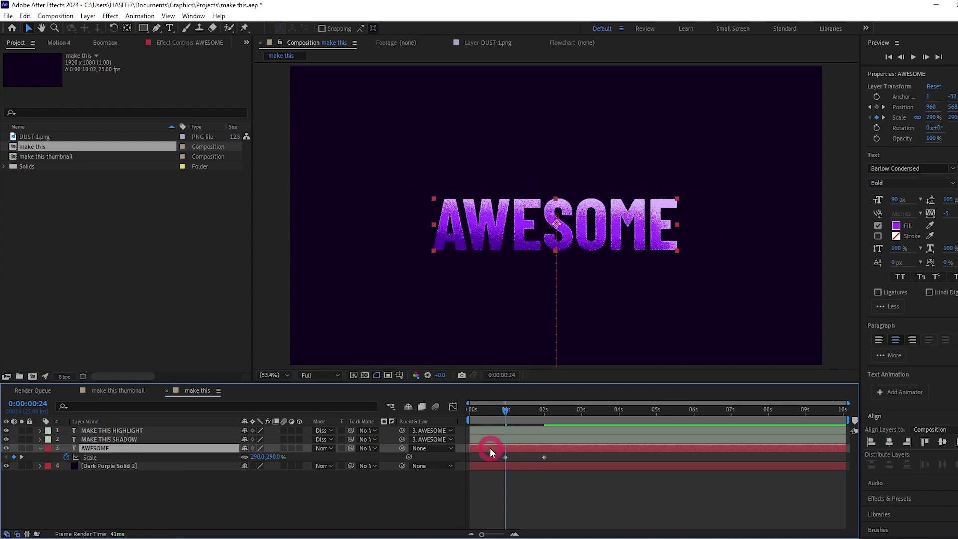
Align AWESOME's second Position keyframe with the first Scale keyframe at 0:00:00:24 and preview the animation from the start
key("shift+p")
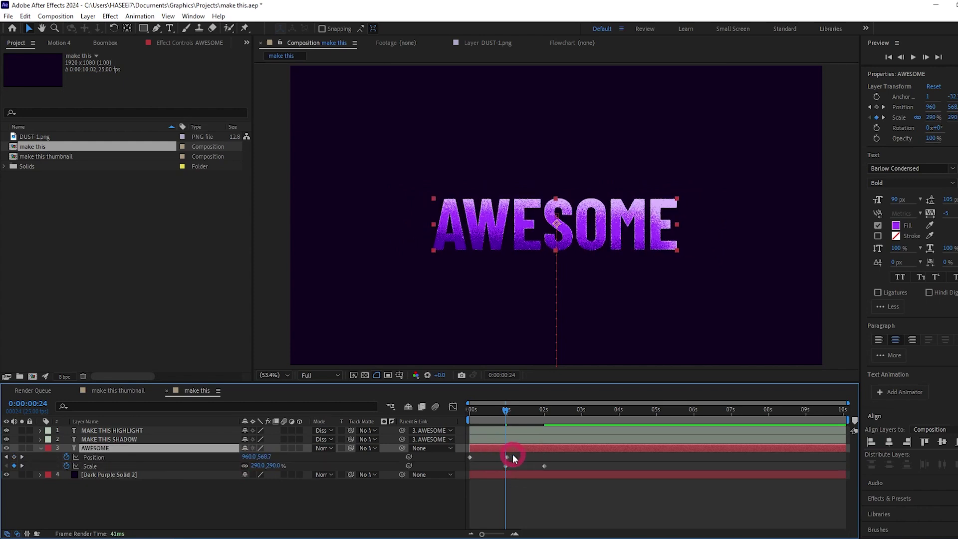
left_click_drag(508, 457, 506, 457)
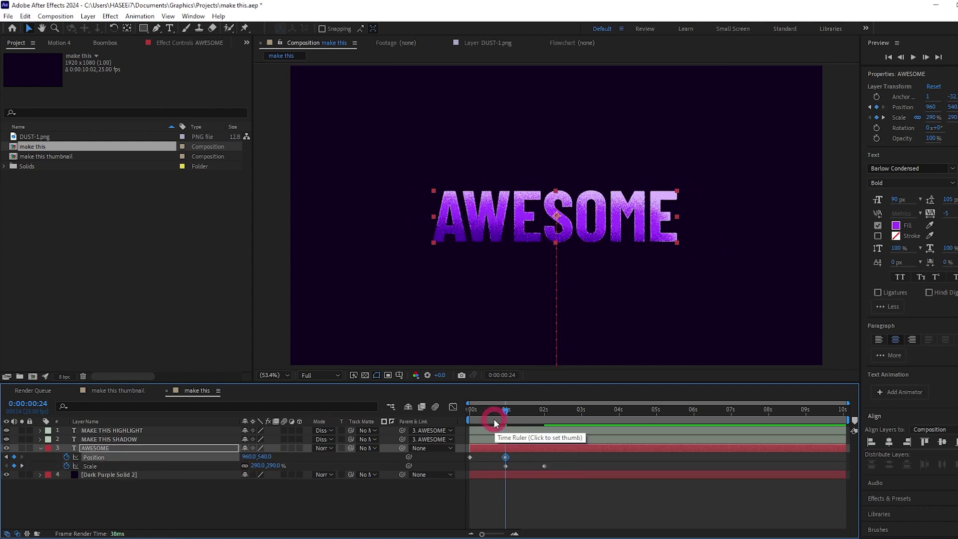
left_click_drag(494, 415, 445, 414)
key("space")
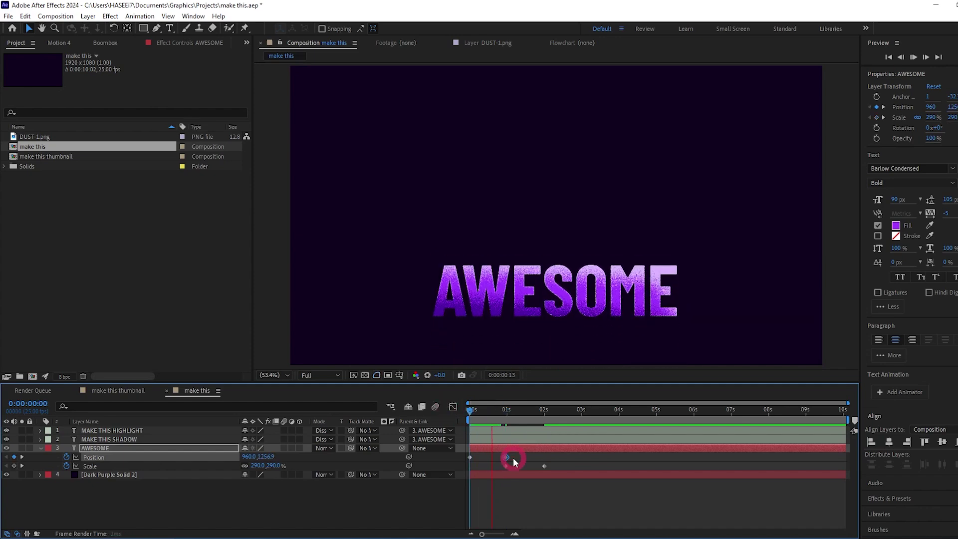
key("space")
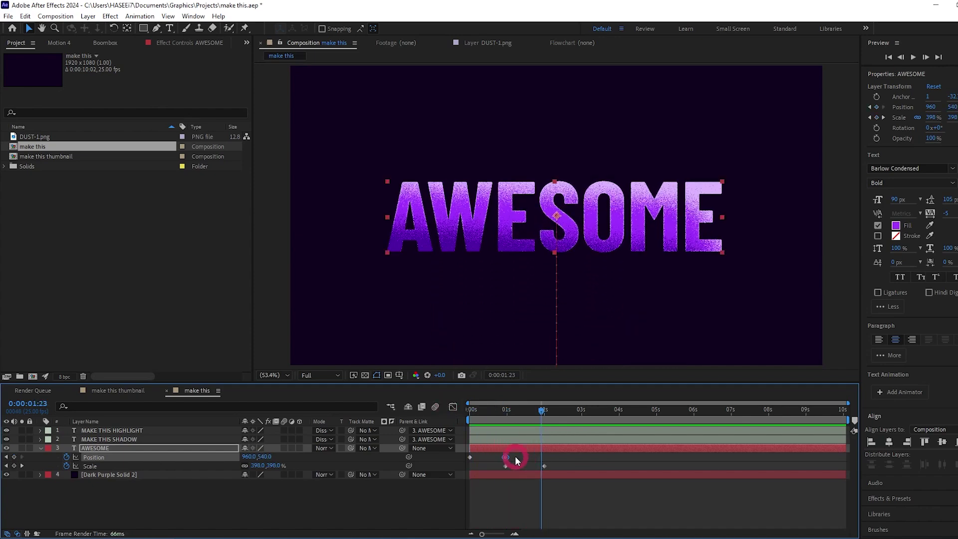
Shift AWESOME's last Scale keyframe slightly earlier and apply Easy Ease to all its Position and Scale keyframes
left_click(543, 465)
left_click_drag(541, 468, 468, 449)
left_click(506, 457)
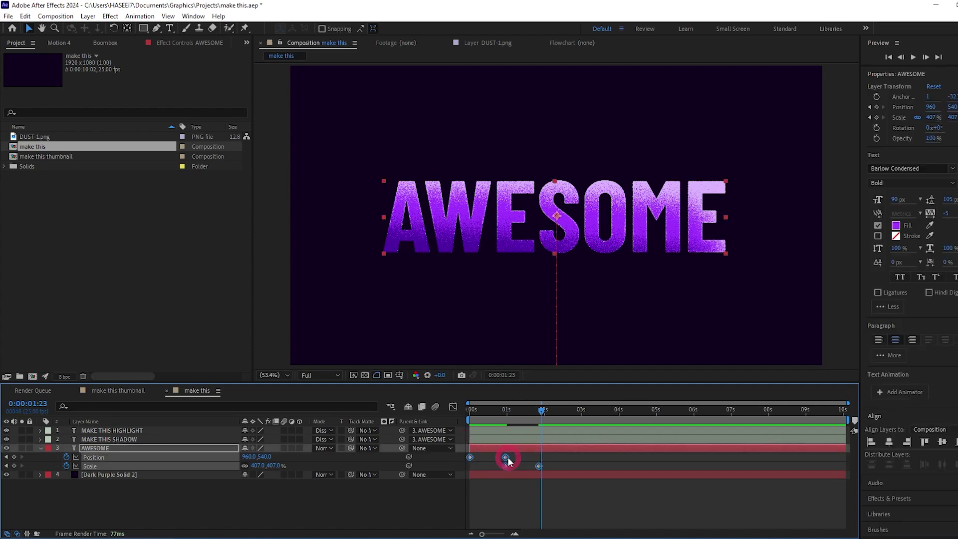
Reshape the Position speed curve in the Graph Editor into a sharp peak at the start with a long ease-out, and preview it
left_click(453, 407)
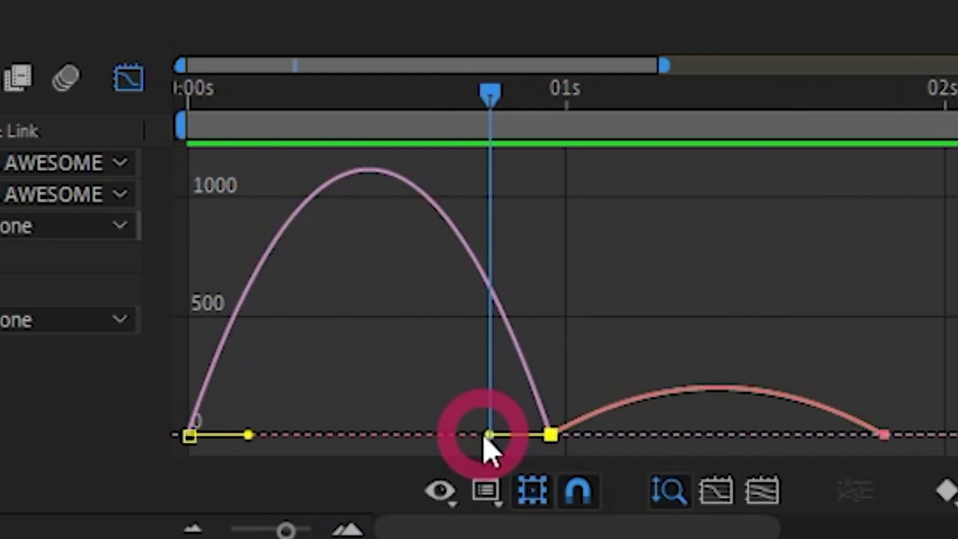
left_click_drag(485, 436, 369, 434)
left_click_drag(248, 435, 206, 436)
left_click_drag(249, 93, 123, 99)
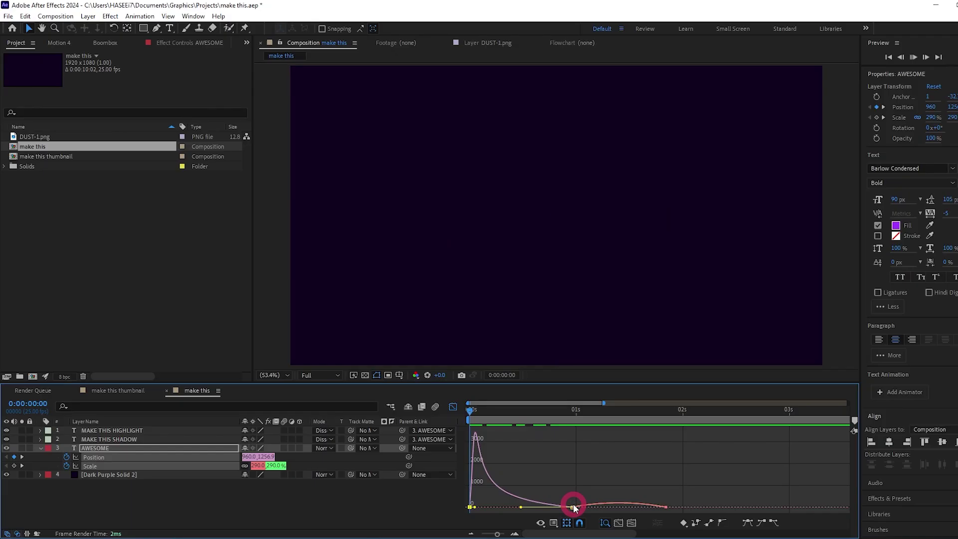
key("space")
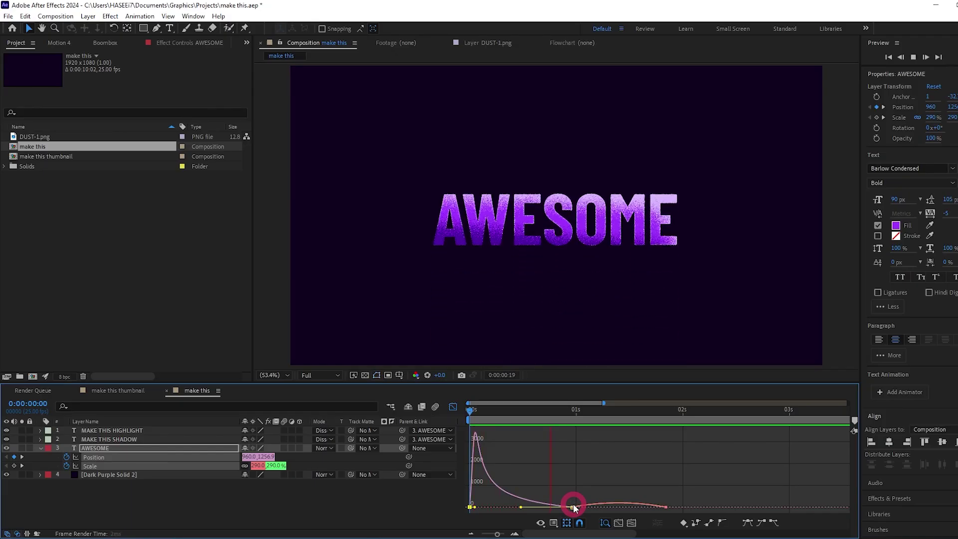
key("space")
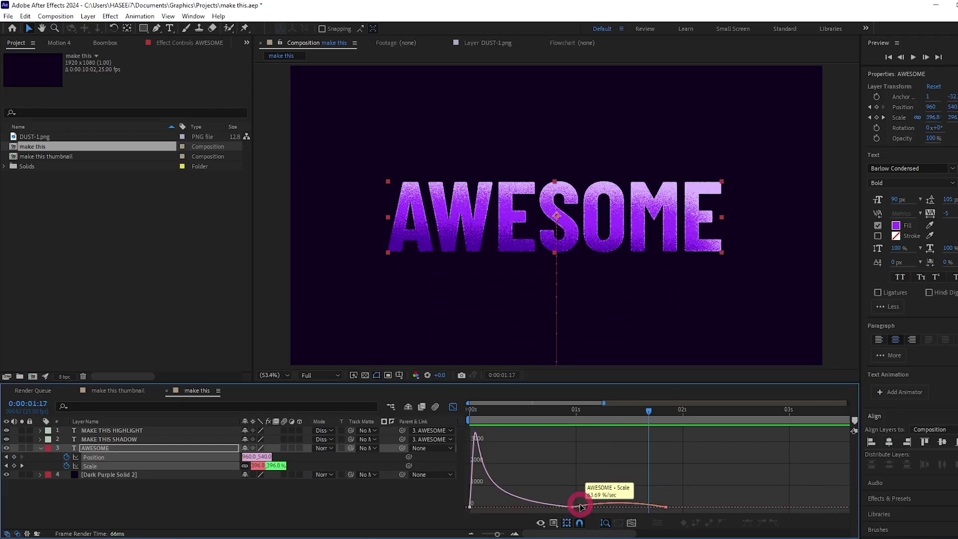
Reshape the Scale speed curve into a narrow peak midway between its two keyframes and preview the animation
left_click(573, 507)
left_click(666, 507)
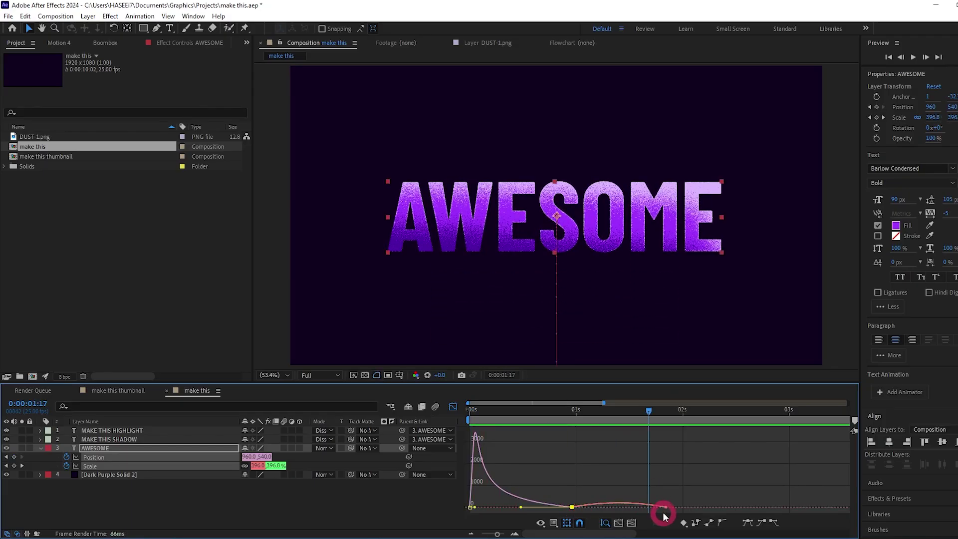
left_click_drag(645, 511, 613, 508)
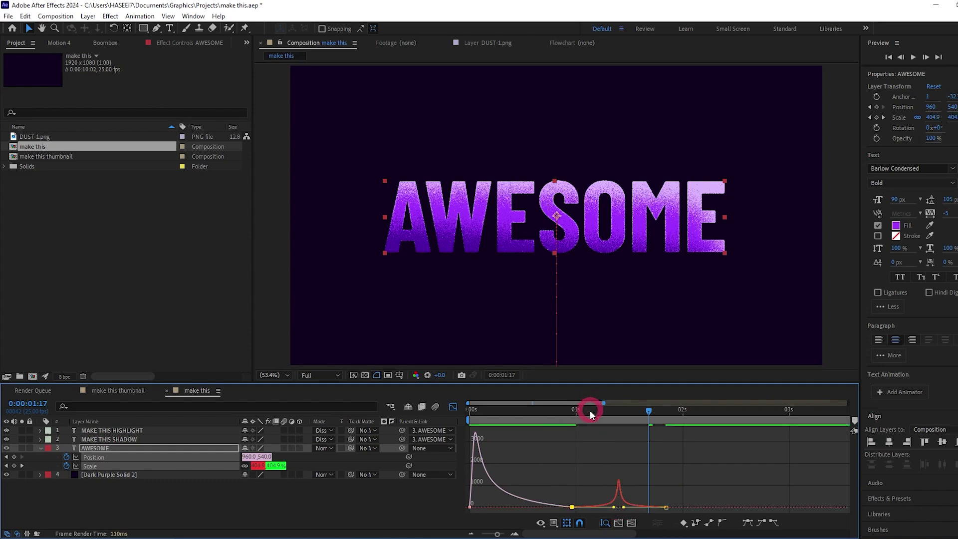
key("space")
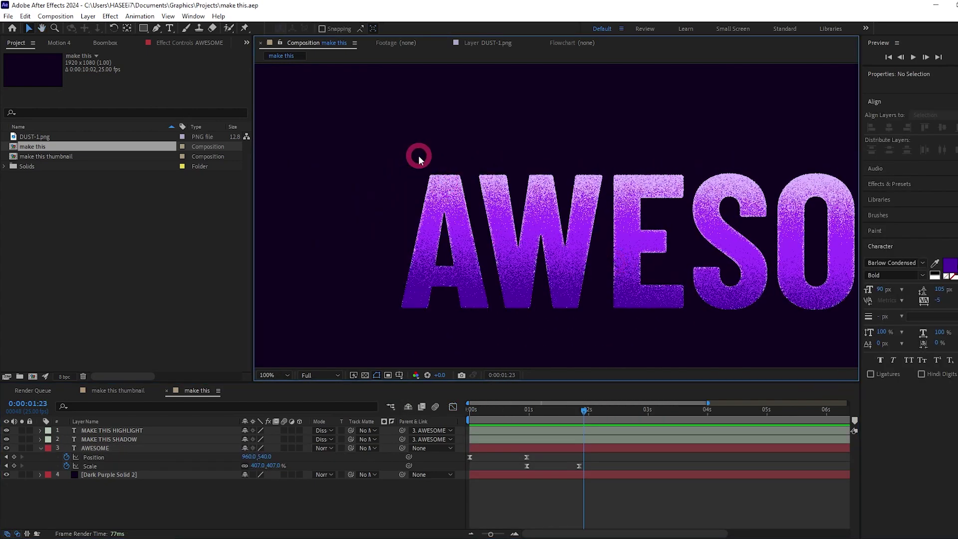
Inspect the grain on the AWESOME title up close and return the composition view to Fit
scroll(453, 192, "up", 1)
scroll(503, 214, "down", 1)
key("comma")
left_click(273, 375)
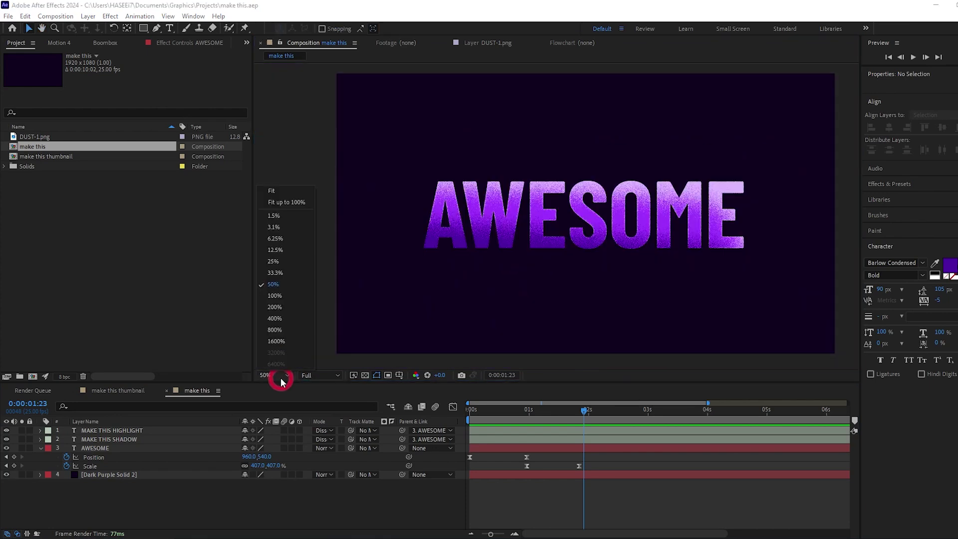
left_click(273, 192)
Deselect everything and add a new adjustment layer above all the other layers
left_click(241, 498)
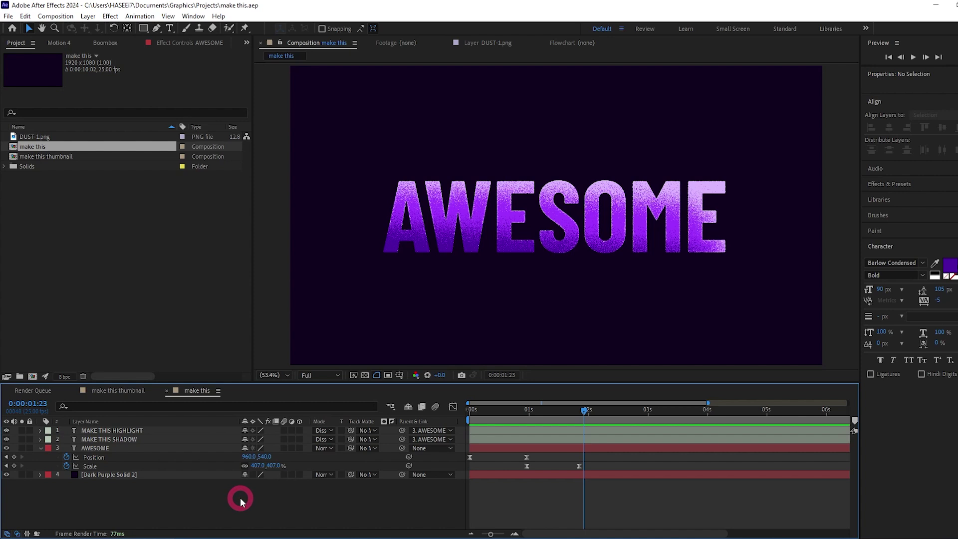
left_click(88, 17)
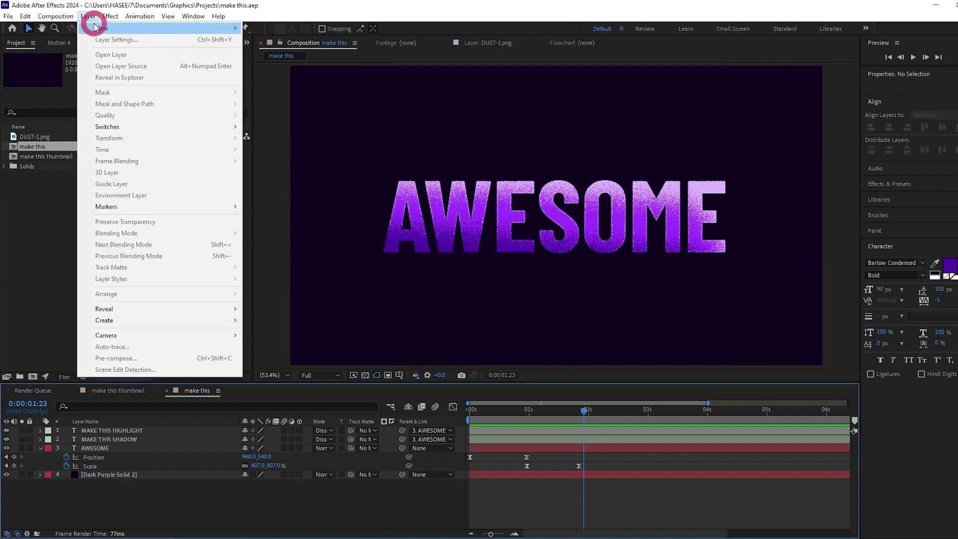
mouse_move(96, 27)
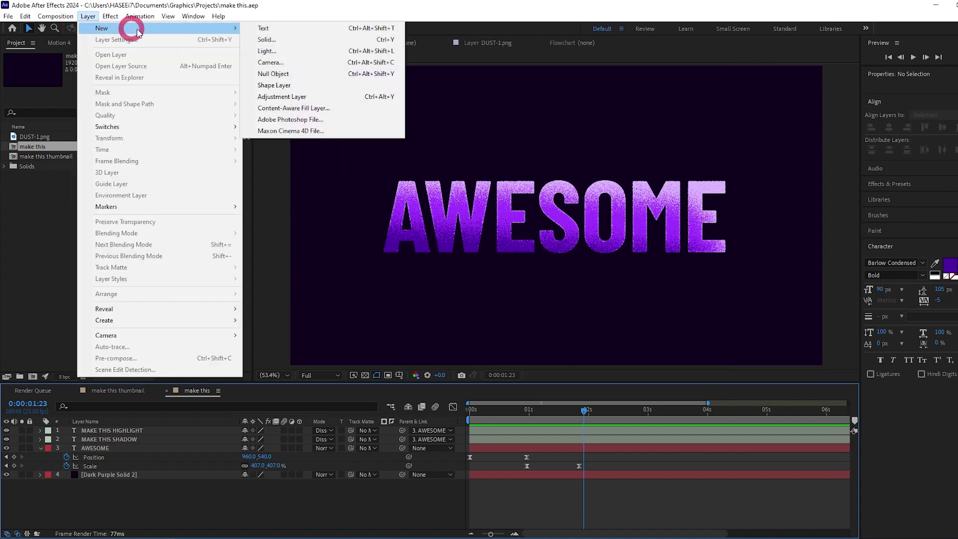
left_click(284, 96)
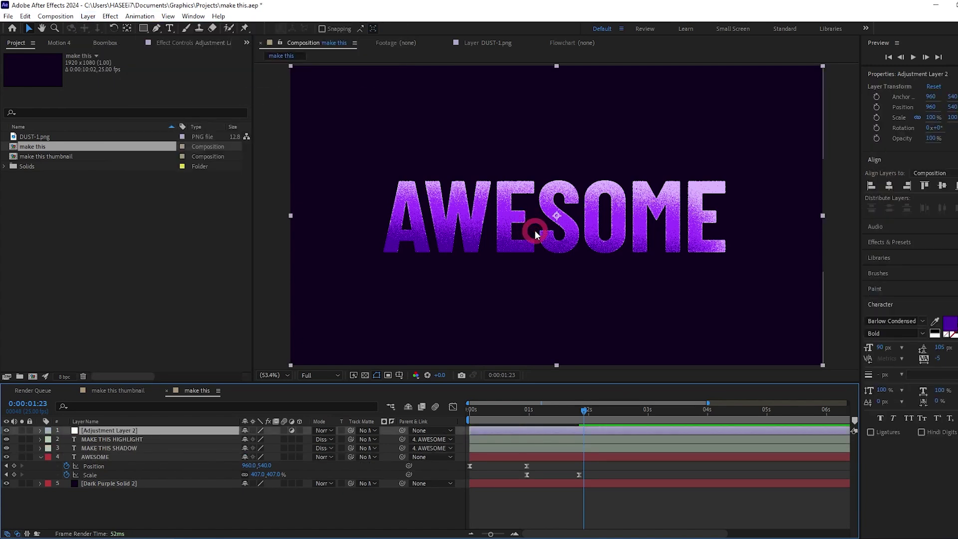
Find the Turbulent Displace effect by searching for turb and apply it to the adjustment layer
left_click(890, 184)
left_click(891, 255)
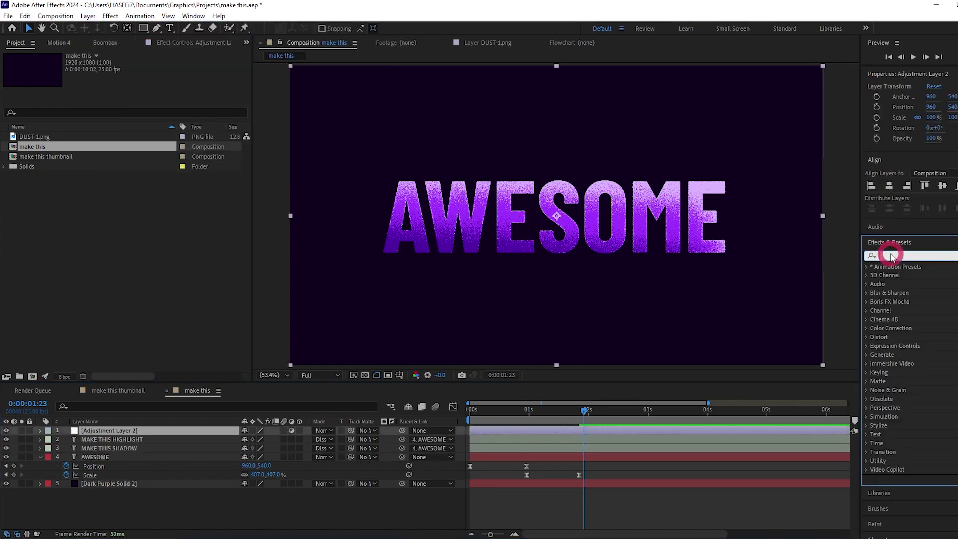
type("turb")
double_click(912, 275)
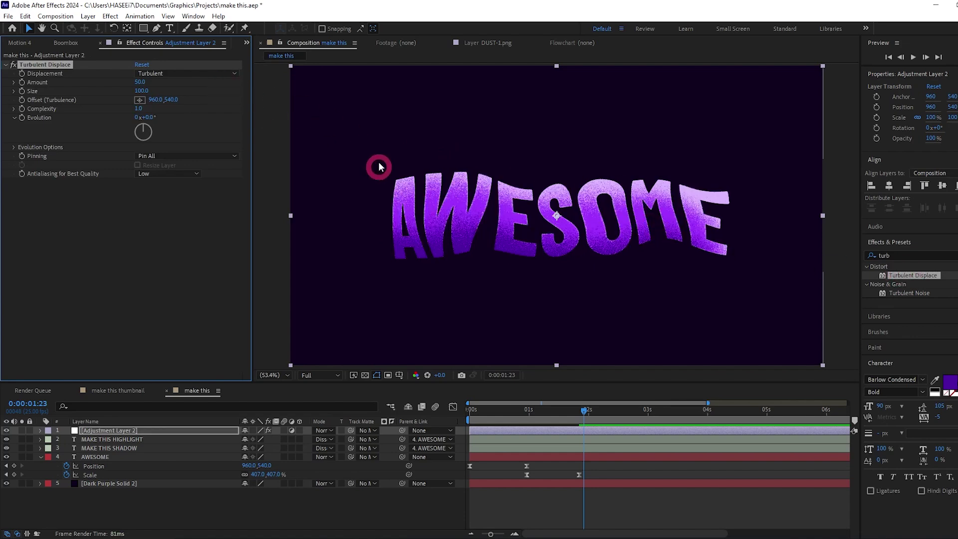
Set the Turbulent Displace Size to 2, keeping the Amount at 50
left_click(140, 92)
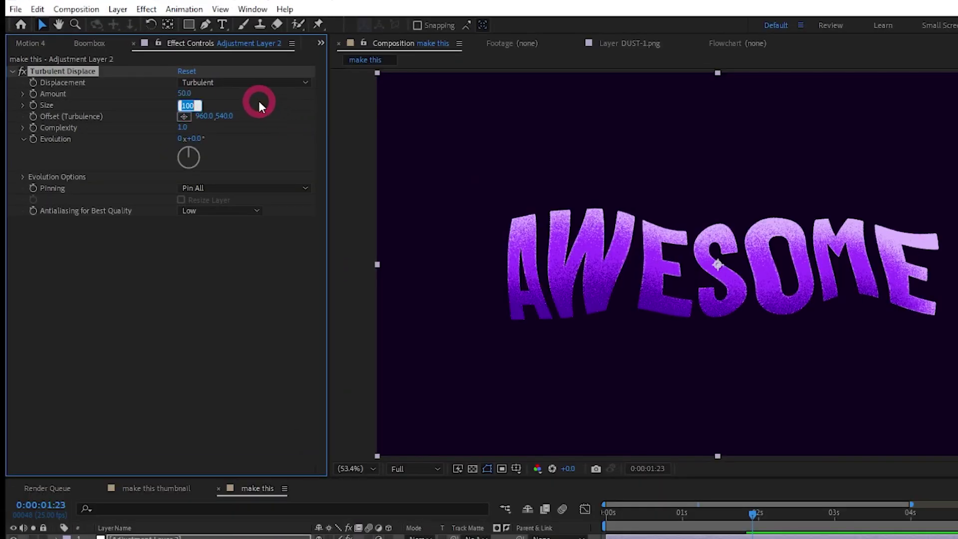
type("2")
key("Return")
left_click(180, 102)
type("30")
key("Return")
left_click(182, 106)
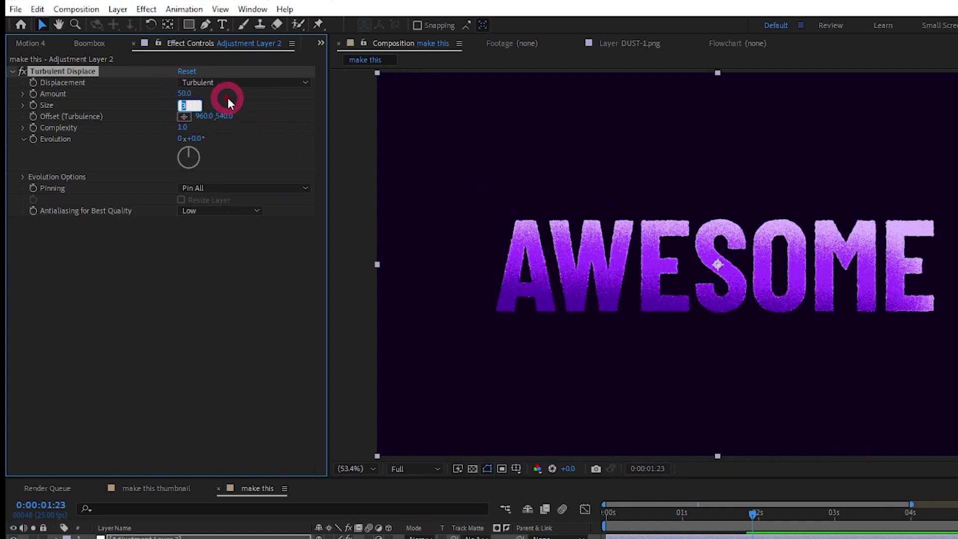
type("2")
key("Return")
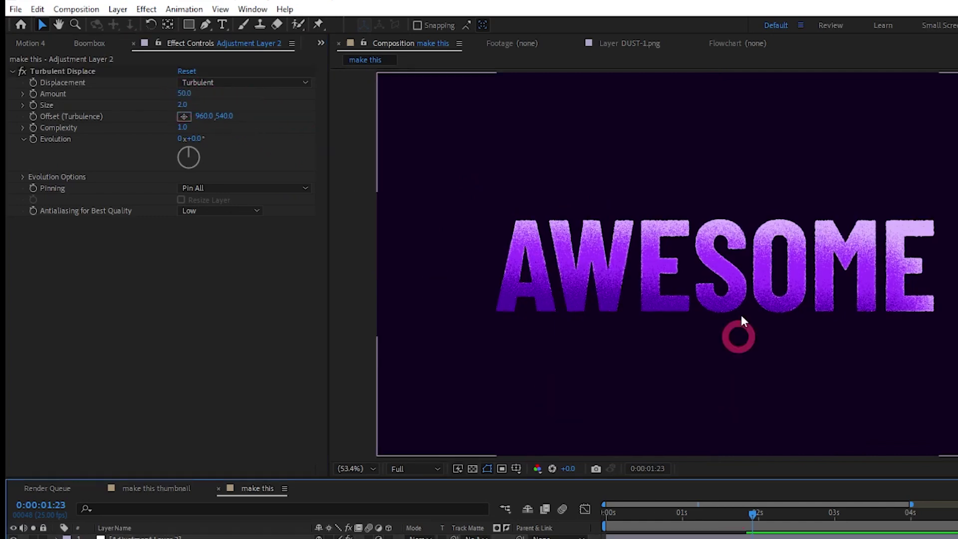
Examine the roughened letter edges up close and preview the title around the 2-second mark
scroll(745, 268, "up", 2)
scroll(768, 184, "up", 2)
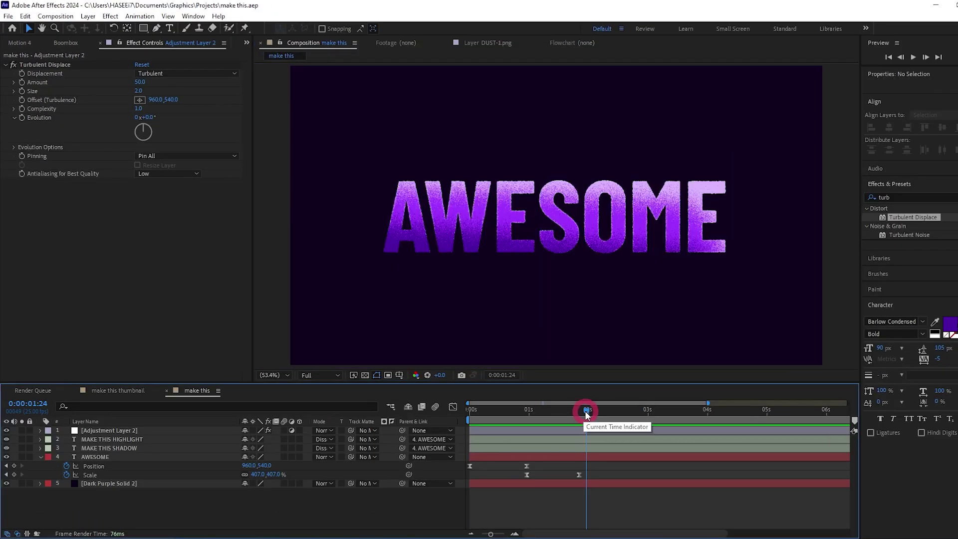
left_click_drag(758, 518, 754, 517)
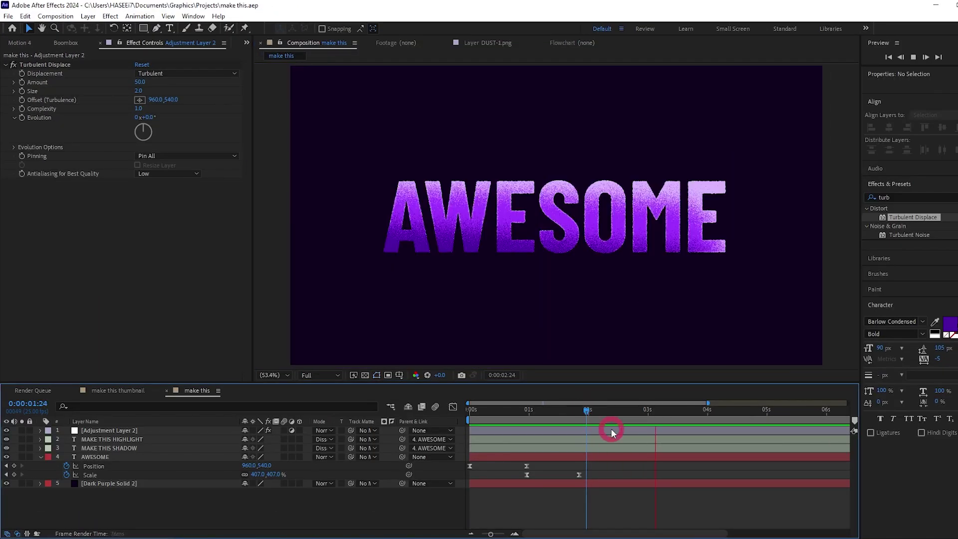
Try other Random Seed values for Turbulent Displace while checking the letter edges up close, and undo the change
key("space")
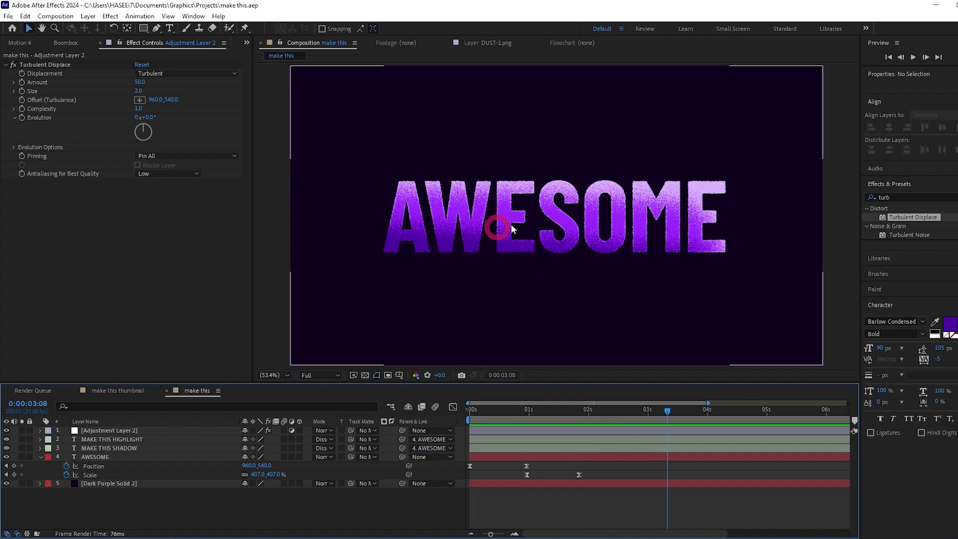
left_click(14, 147)
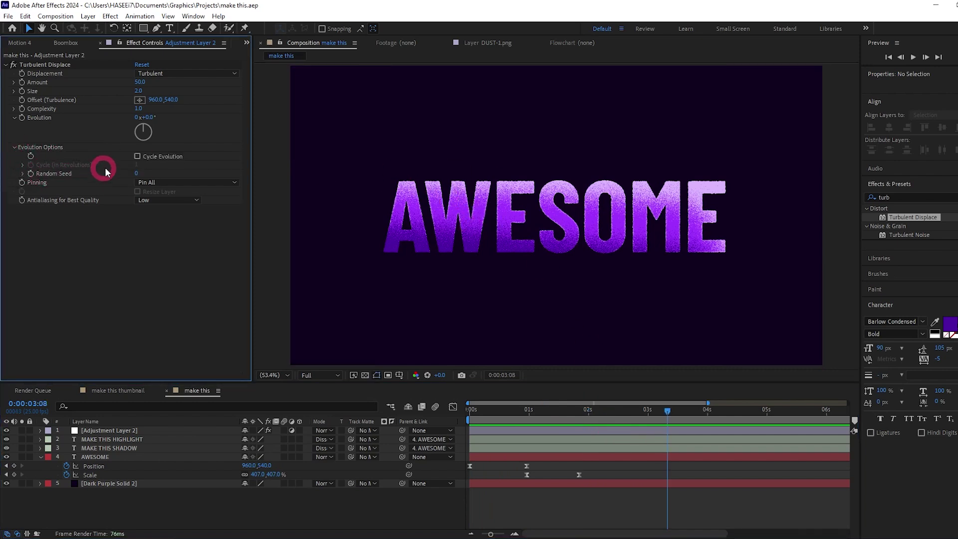
scroll(492, 177, "up", 2)
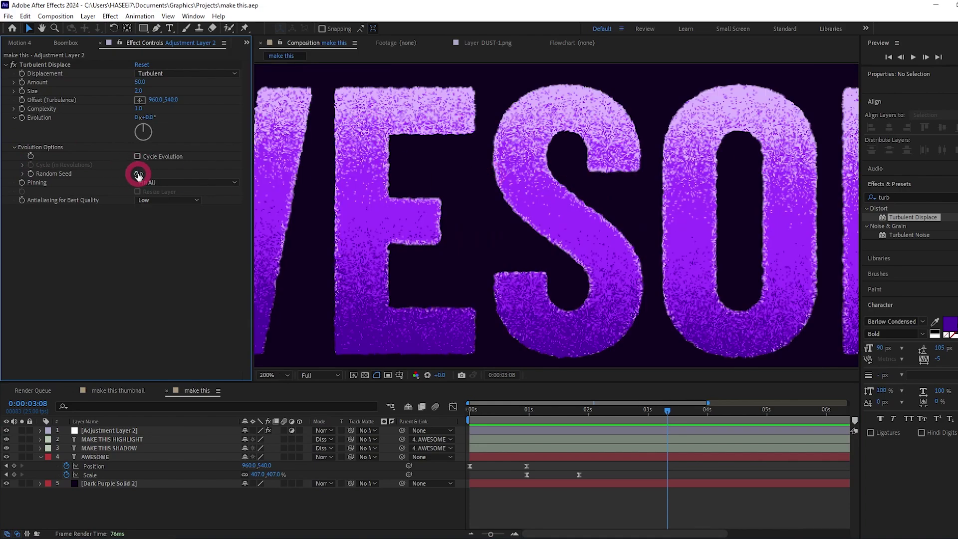
left_click_drag(136, 173, 255, 176)
scroll(430, 205, "down", 4)
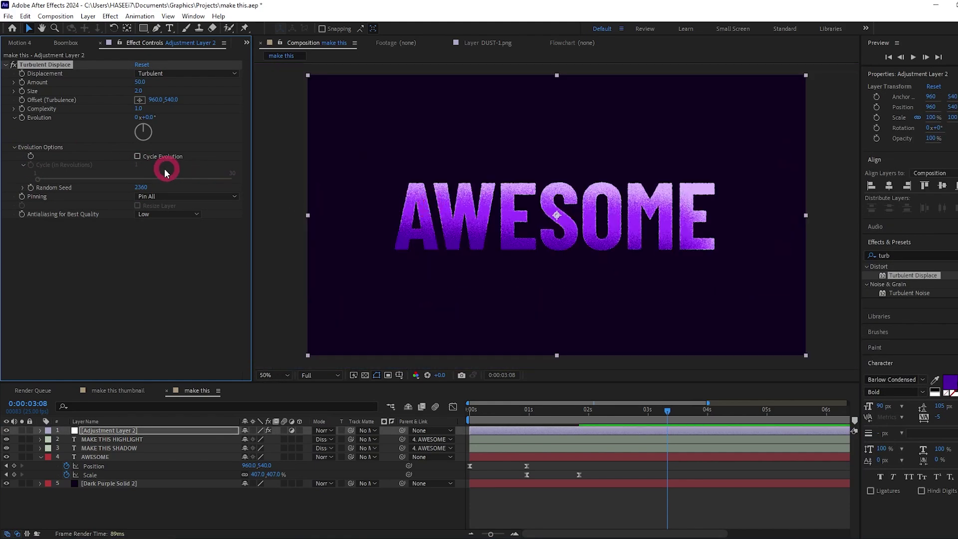
key("ctrl+z")
Add the expression time * 20 to the Random Seed property of Turbulent Displace
left_click(31, 188, "alt")
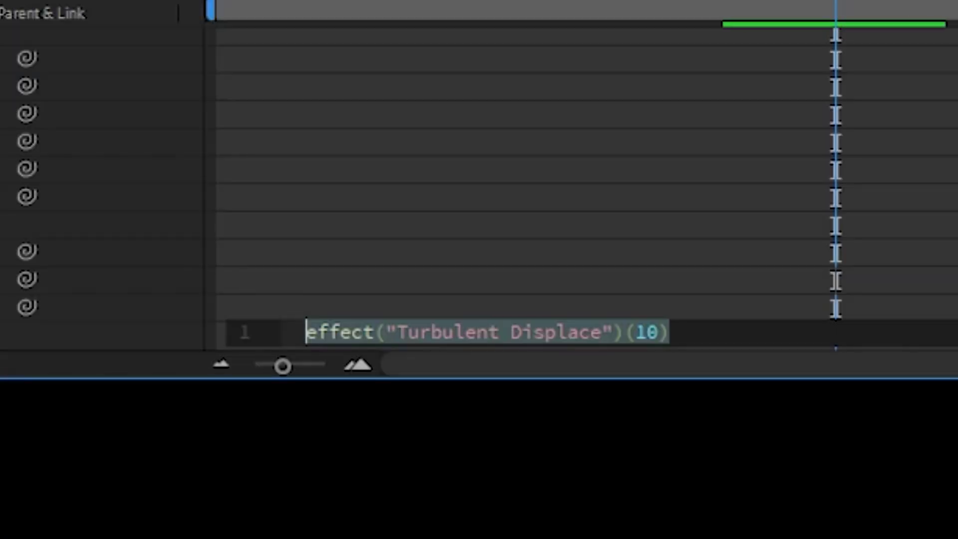
type("time ")
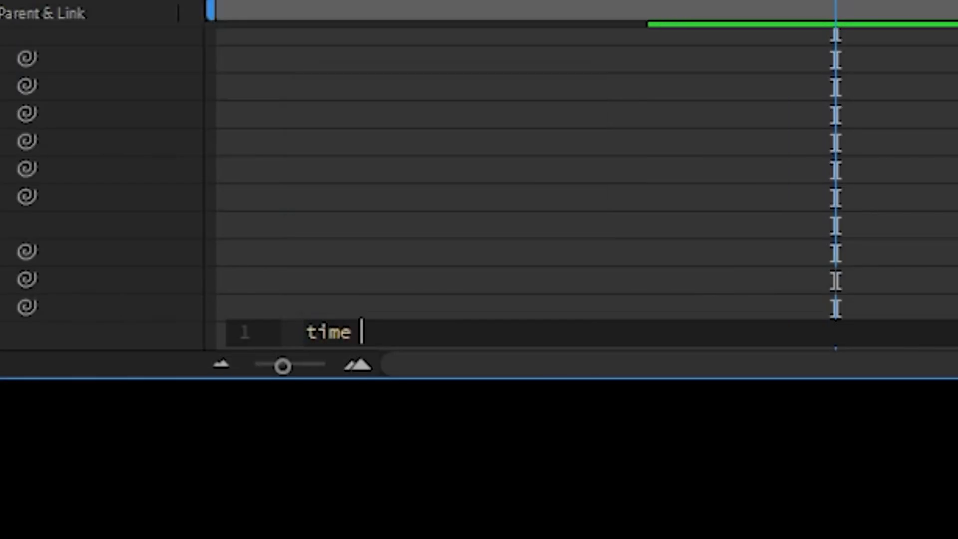
type("*")
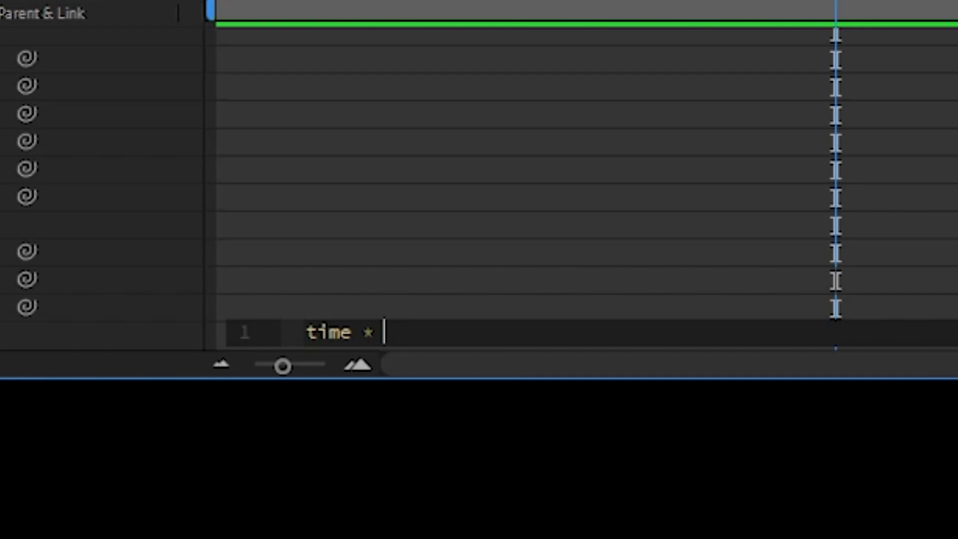
type("20")
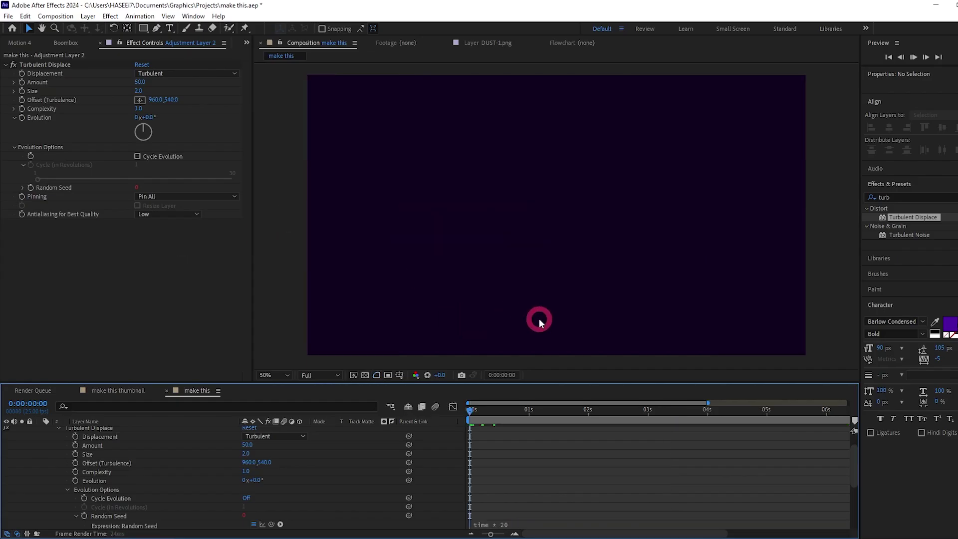
Preview the animation from the start, inspect the moving letter edges up close, and fit the whole composition in view
key("space")
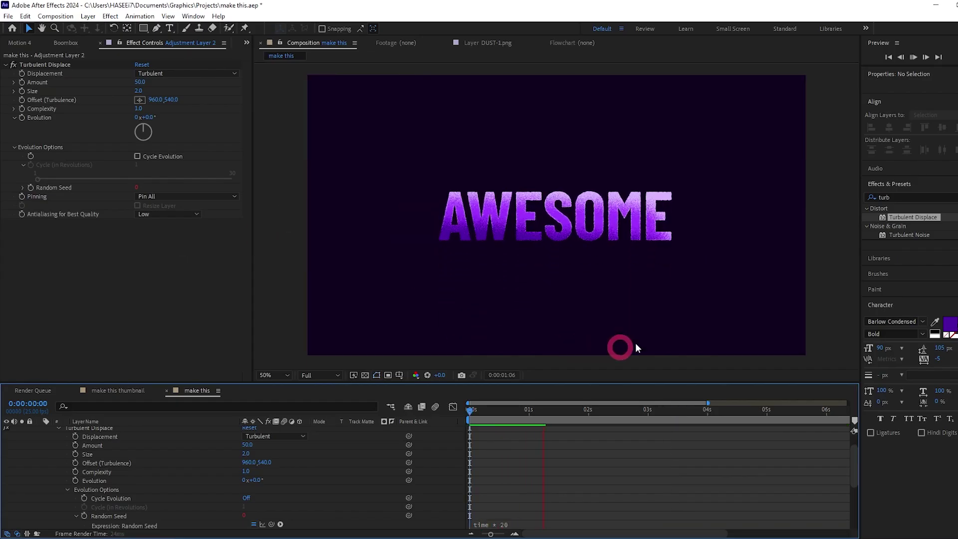
scroll(584, 180, "up", 4)
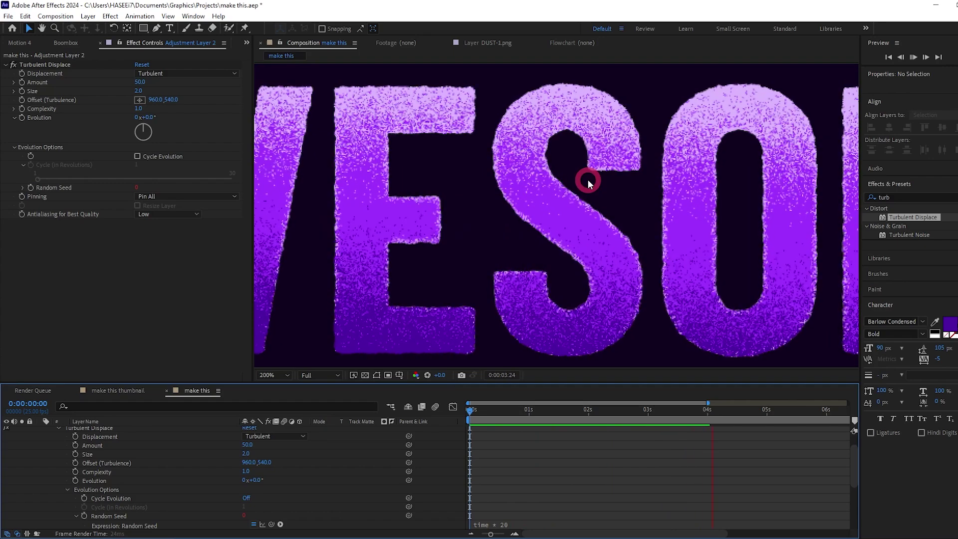
key("space")
scroll(588, 179, "down", 2)
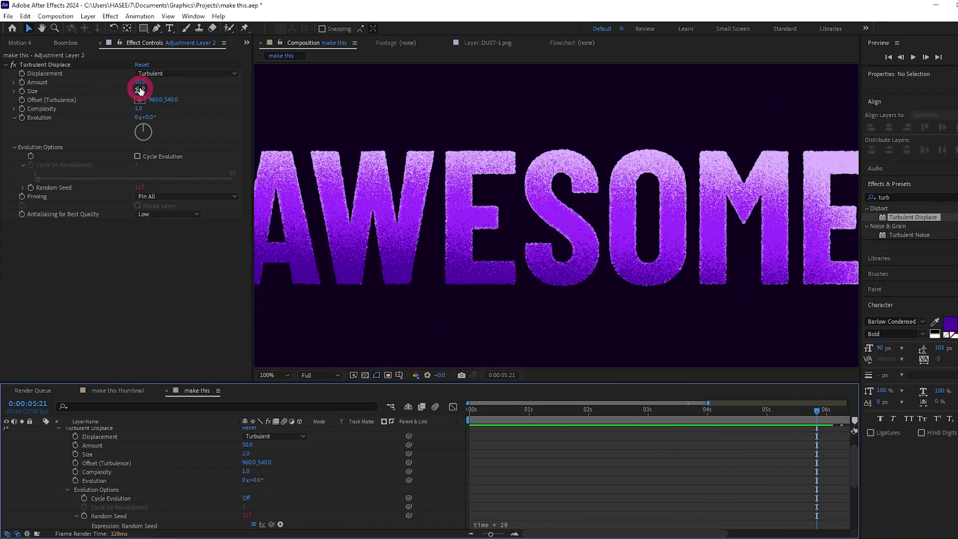
scroll(382, 132, "down", 1)
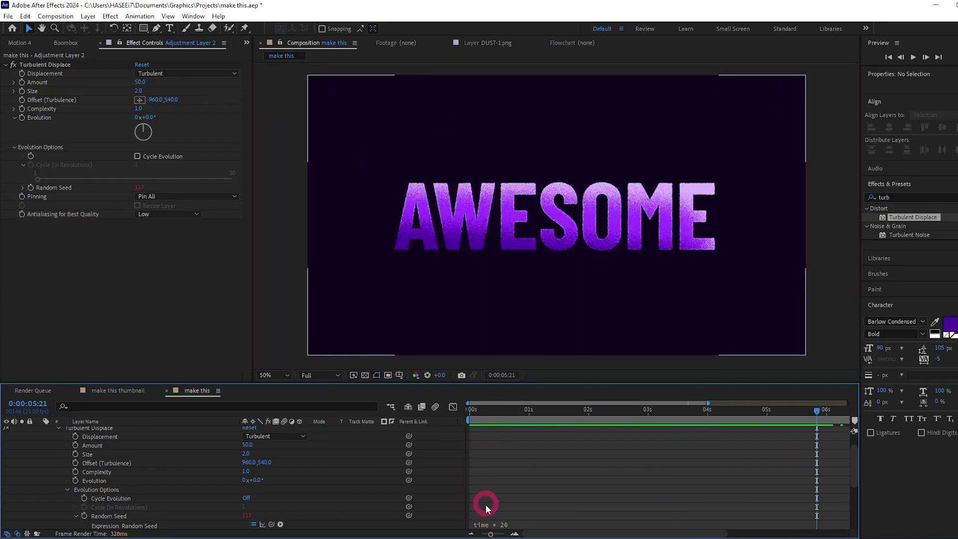
left_click(279, 375)
left_click(273, 189)
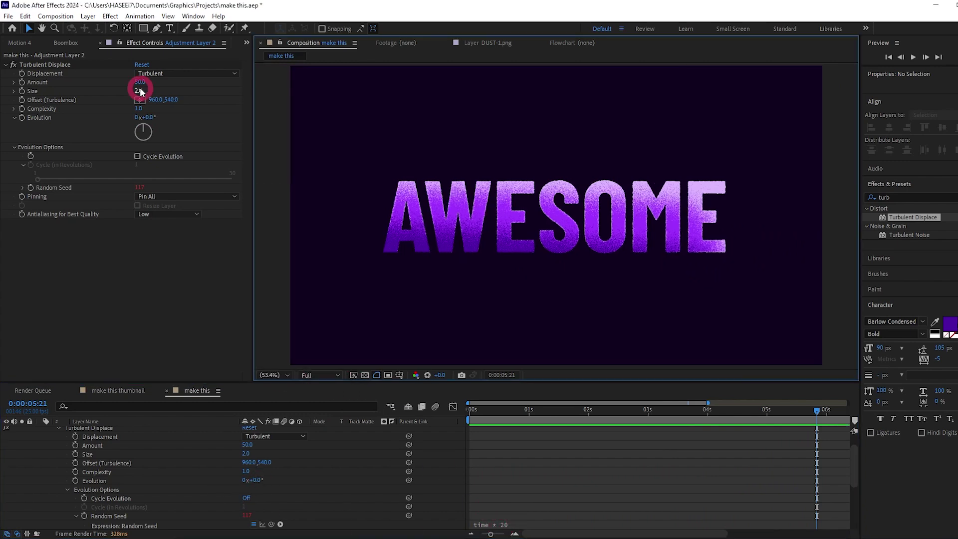
Set the Turbulent Displace Size to 5 and change the Random Seed expression to time * 5
left_click(141, 91)
type("5")
key("Return")
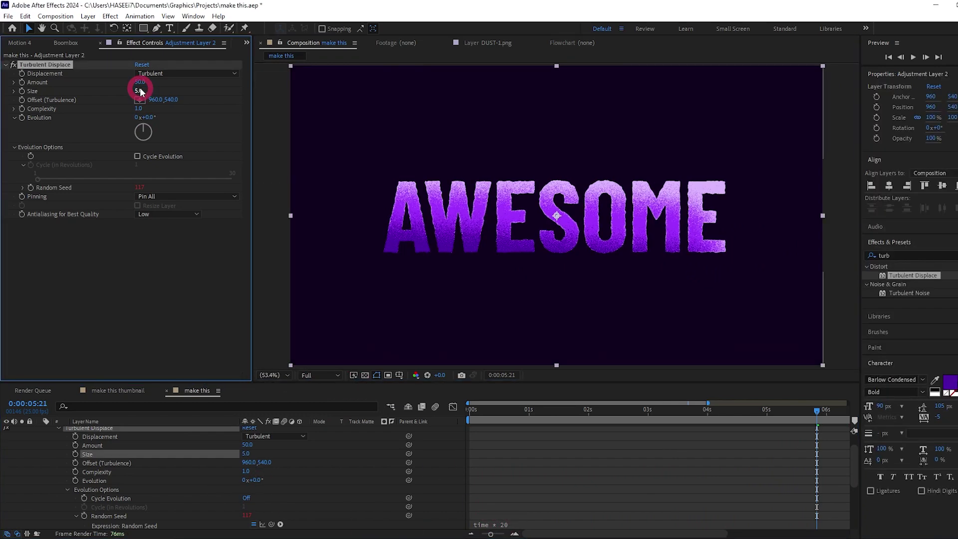
left_click(545, 512)
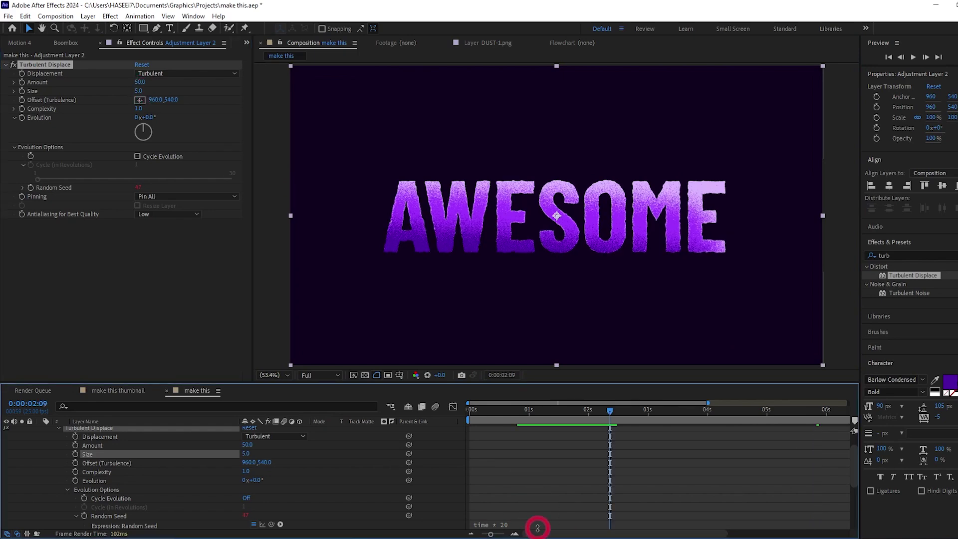
left_click(555, 523)
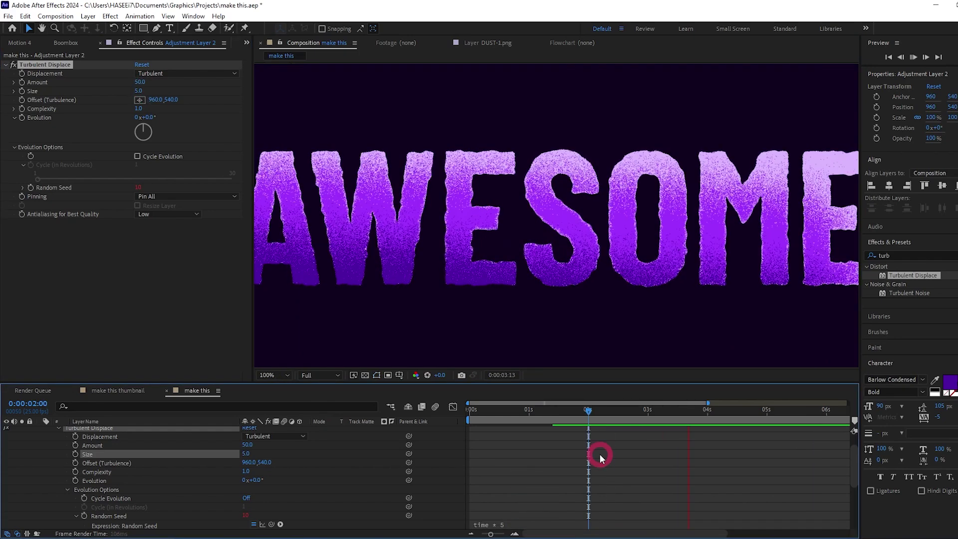
Move the current time to 0:00:01:05 and open AEJuice Pack Manager 4
left_click(515, 410)
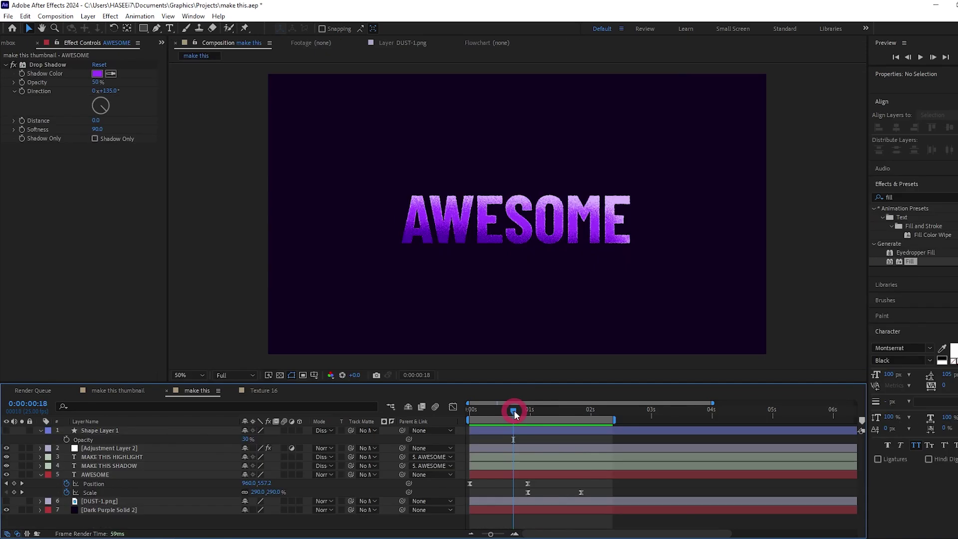
left_click_drag(515, 411, 542, 411)
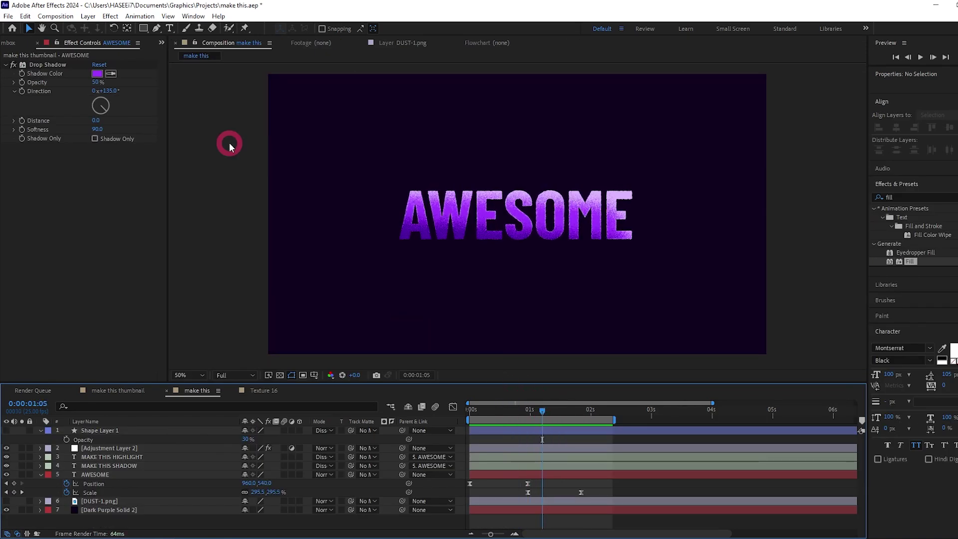
left_click(201, 18)
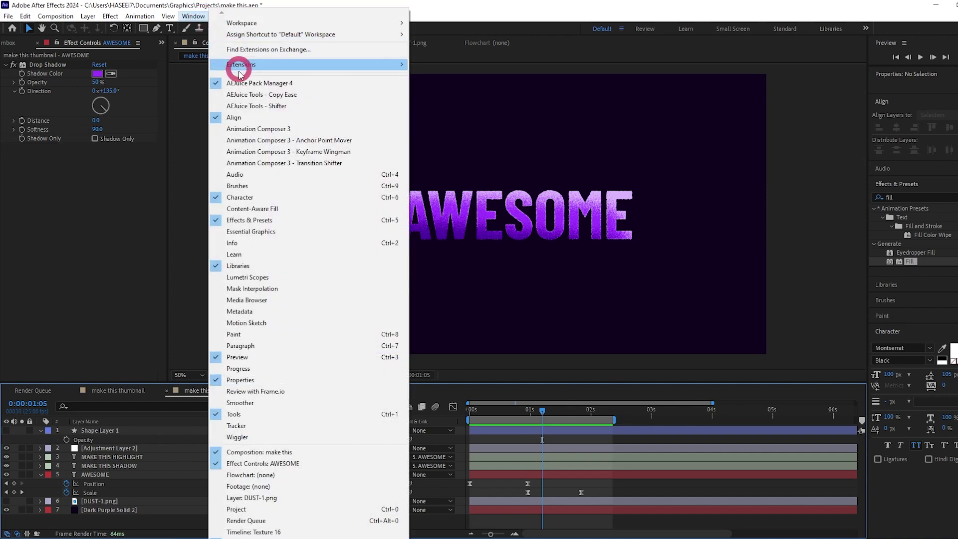
left_click(269, 87)
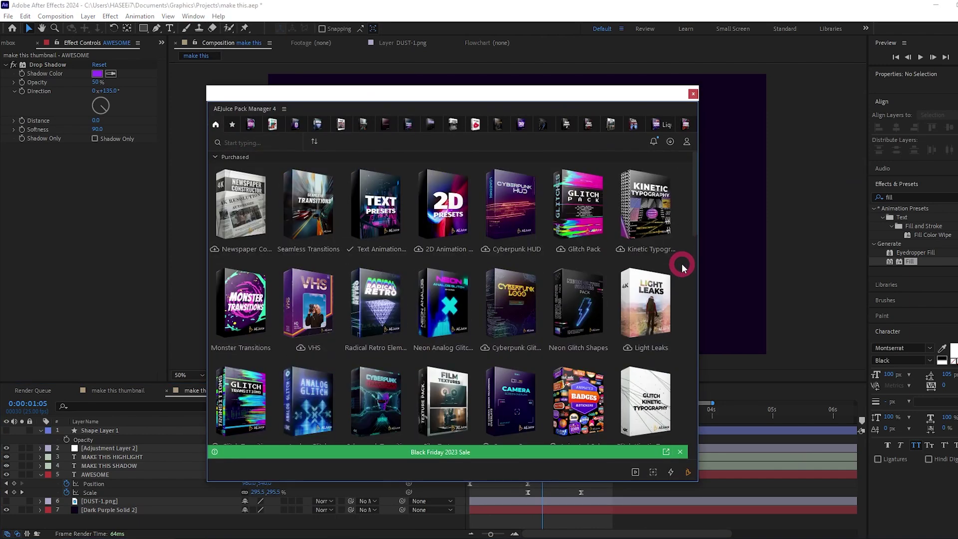
Find the Urban Texture Pack among the purchased packs and open it
scroll(683, 267, "down", 1)
scroll(684, 268, "down", 1)
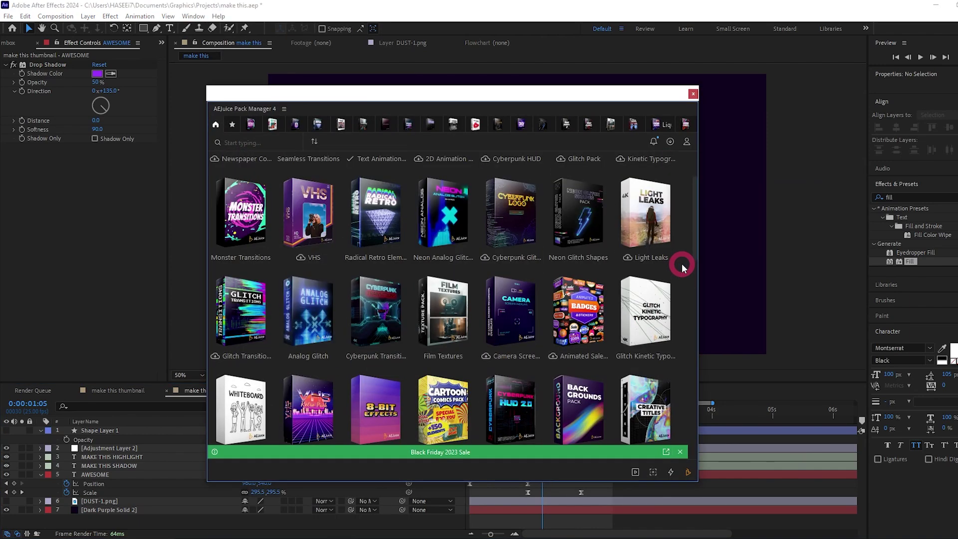
scroll(683, 267, "down", 1)
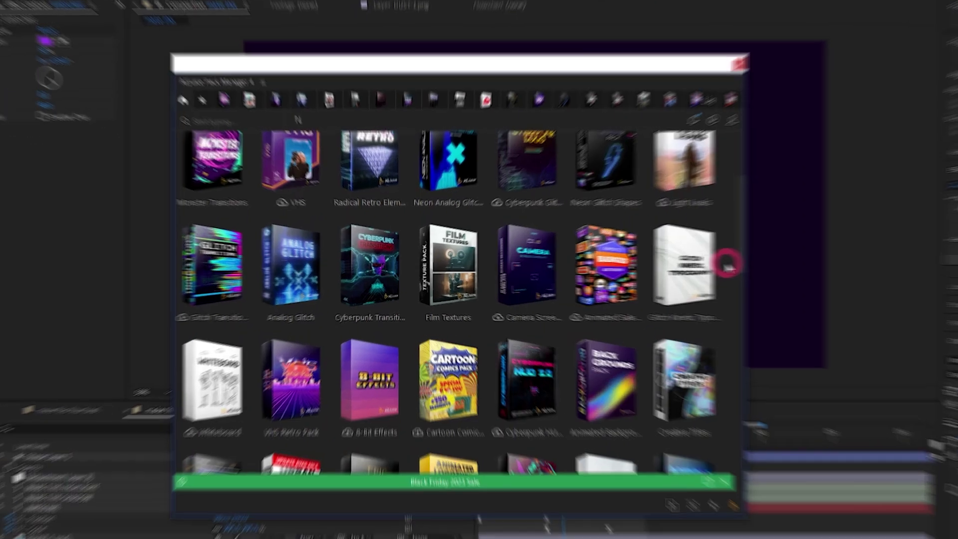
scroll(683, 267, "down", 5)
mouse_move(306, 247)
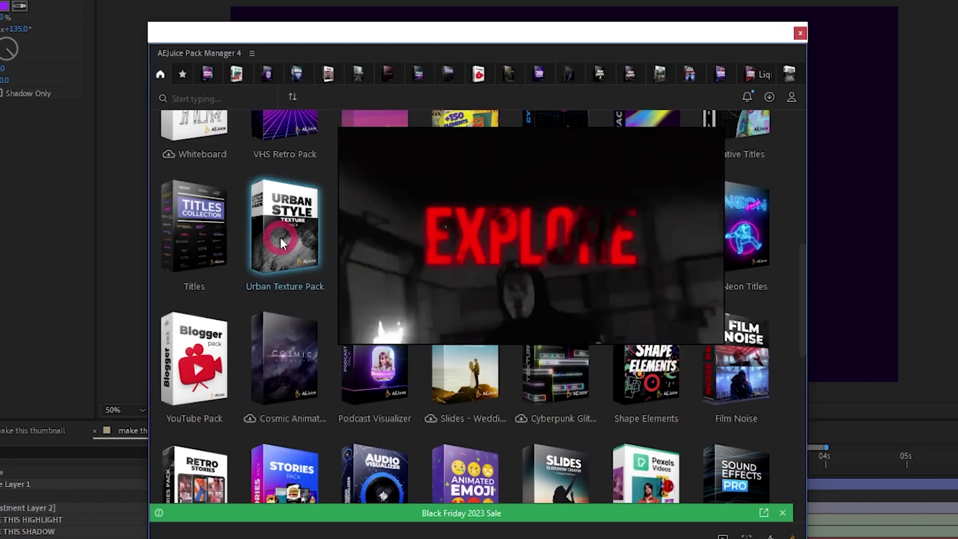
left_click(280, 238)
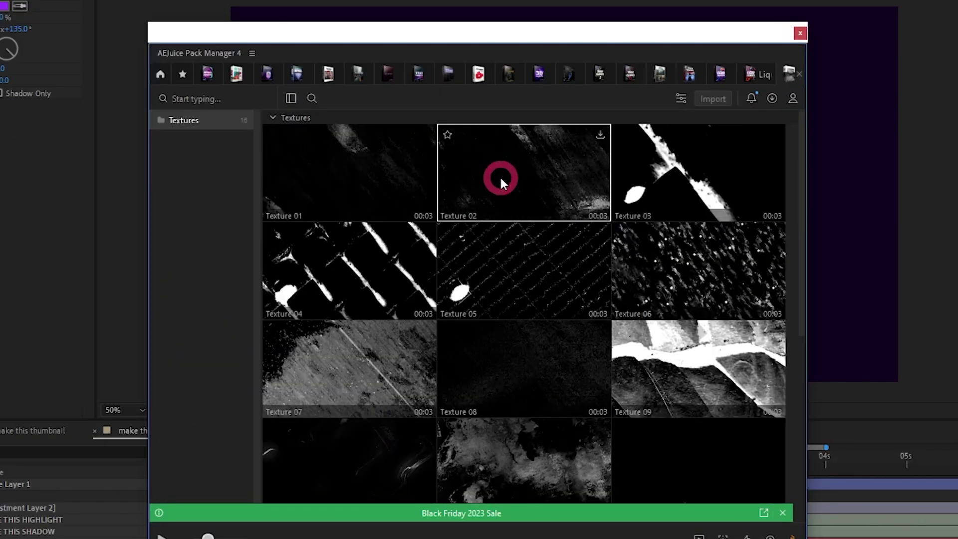
Import Texture 16 from the texture pack into the composition and clear the pack manager out of the way
mouse_move(516, 278)
scroll(517, 278, "down", 2)
mouse_move(400, 337)
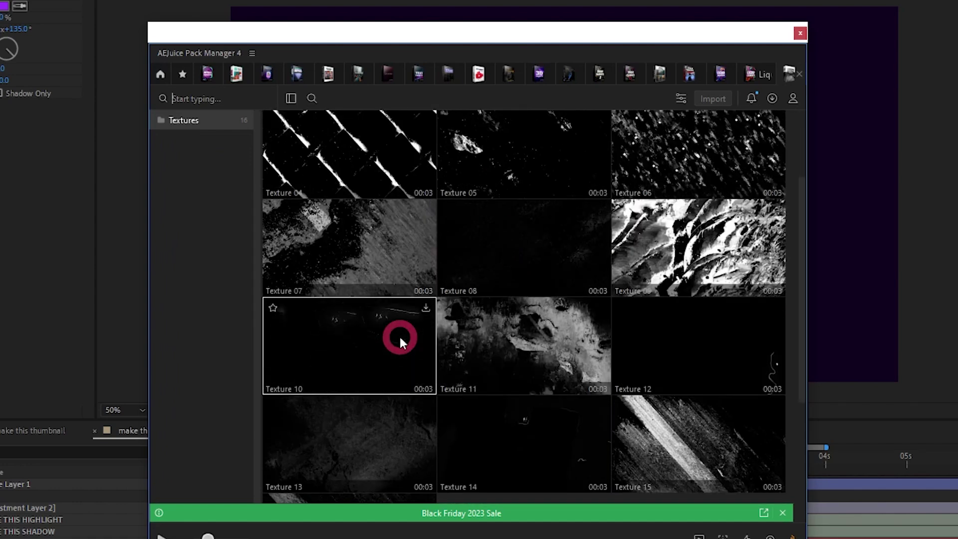
scroll(400, 337, "down", 3)
mouse_move(391, 405)
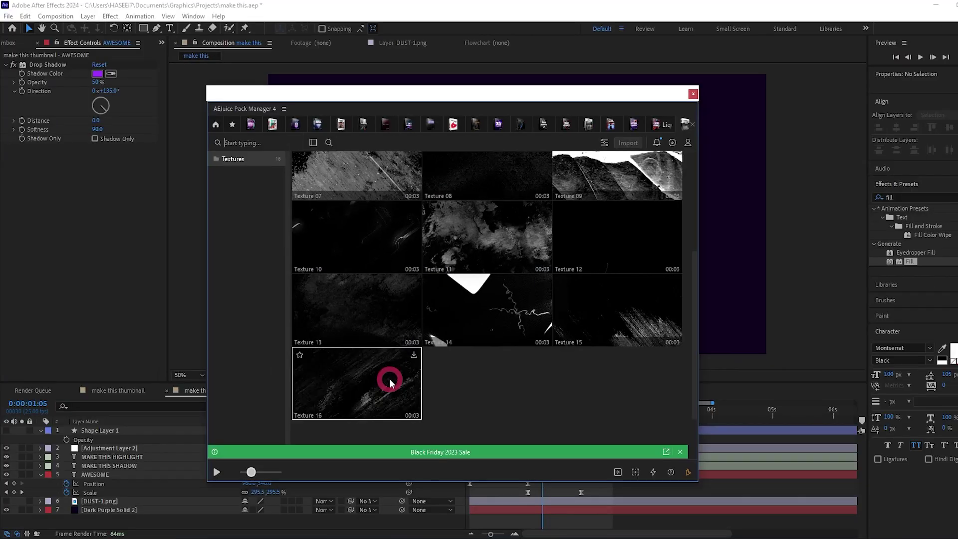
double_click(393, 417)
left_click_drag(433, 34, 957, 125)
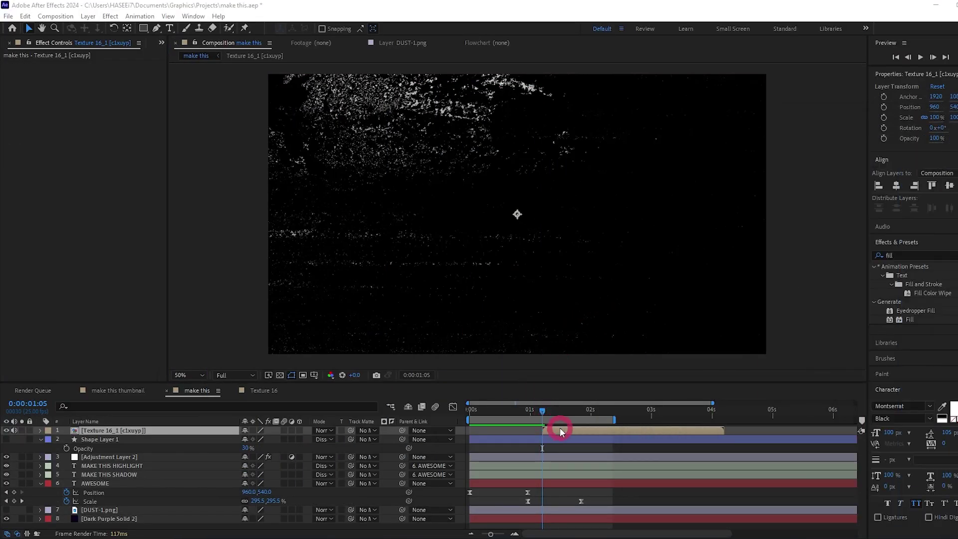
Shift the Texture 16 layer to start at 0 seconds and place it directly above the Dark Purple Solid layer
left_click_drag(559, 427, 486, 429)
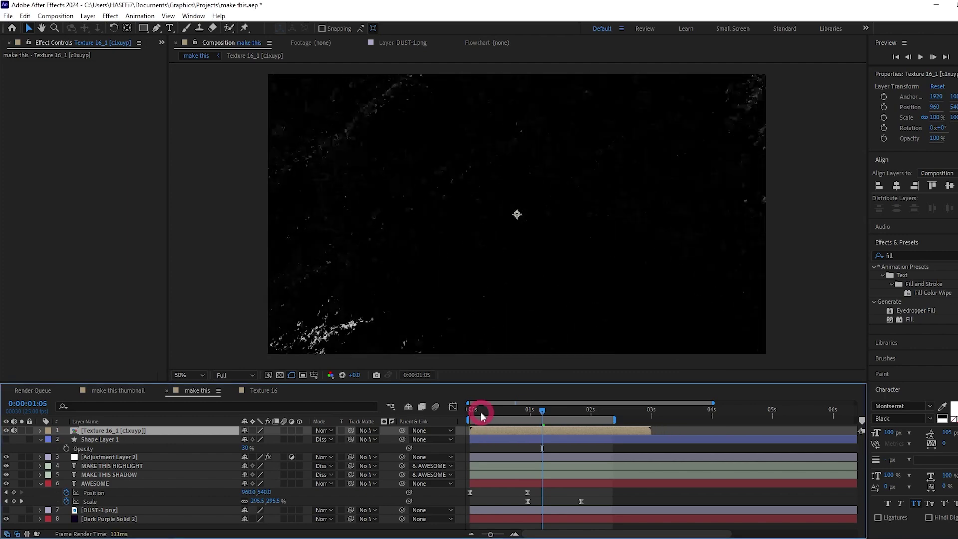
left_click(481, 412)
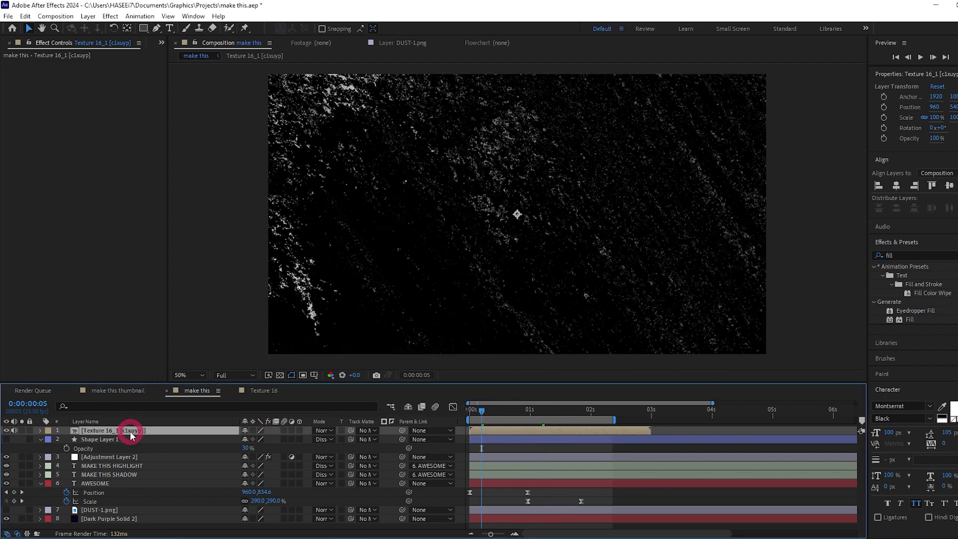
left_click_drag(132, 435, 134, 516)
left_click(132, 515)
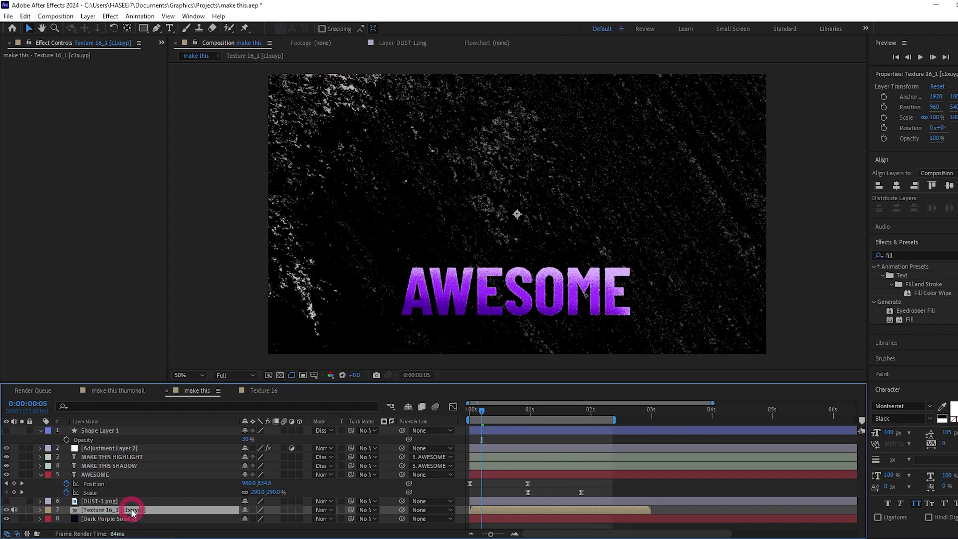
Set the Texture 16 layer's blending mode to Color Dodge and its Scale to 50%
left_click(331, 511)
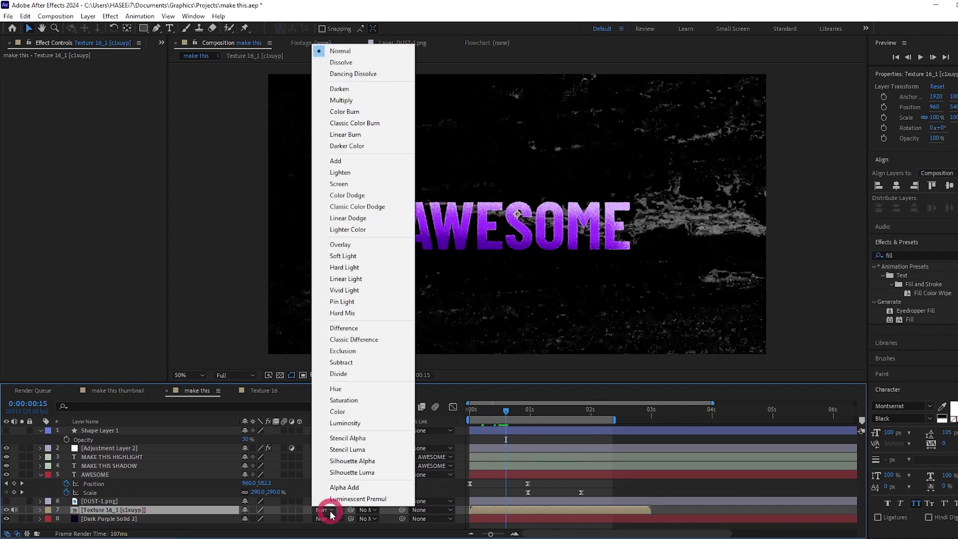
left_click(352, 196)
key("comma")
key("comma")
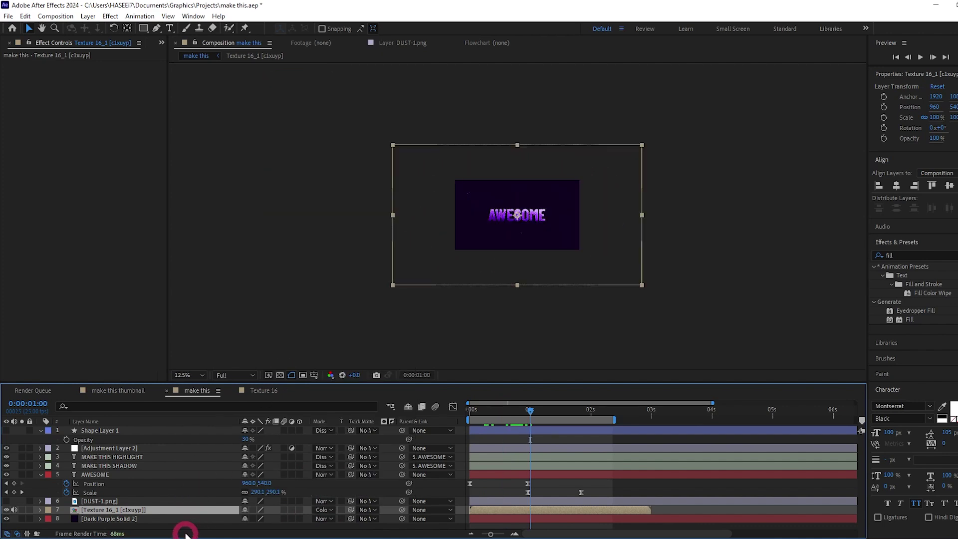
key("s")
left_click(259, 520)
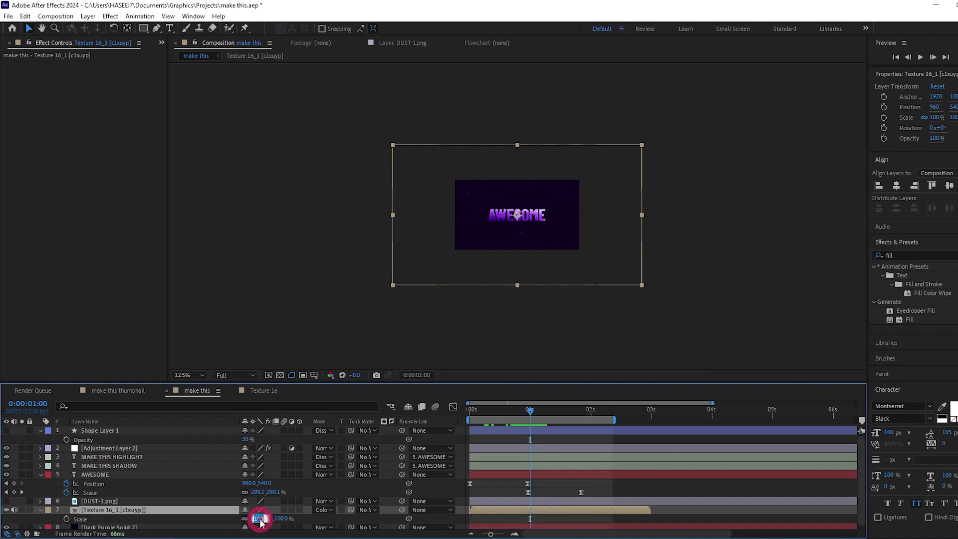
type("50")
key("Return")
Preview the title animation over the textured background from the beginning
scroll(437, 275, "up", 3)
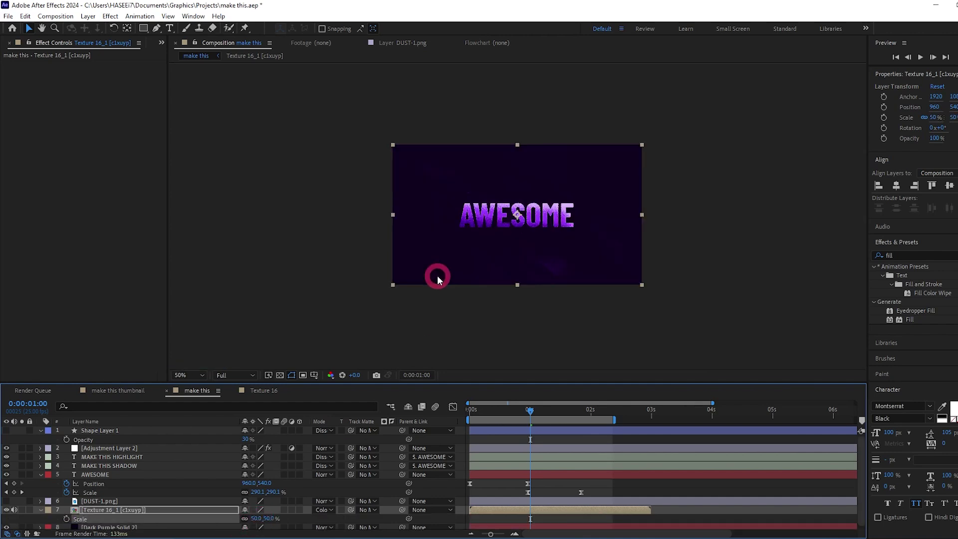
scroll(437, 275, "down", 1)
key("space")
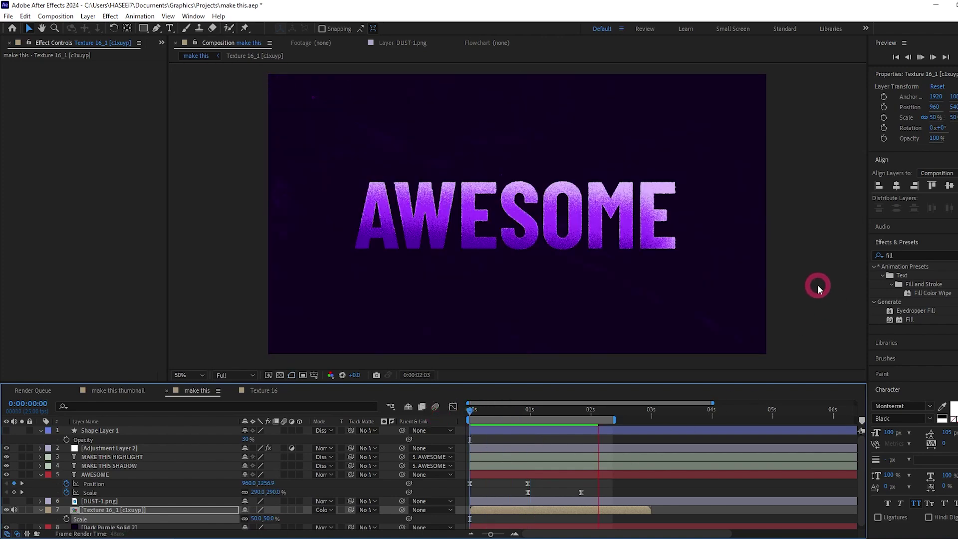